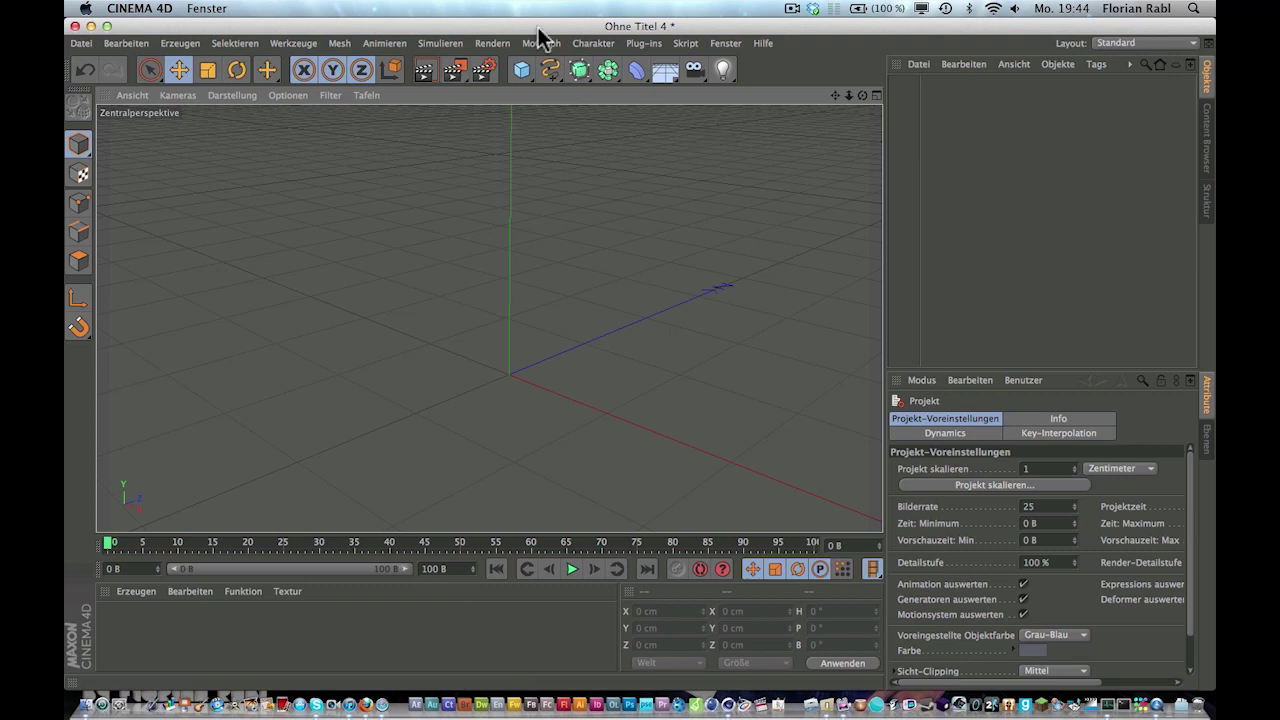
Preview the video The Boogie Blob.mp4 on the desktop and return to the Cinema 4D project
click(91, 26)
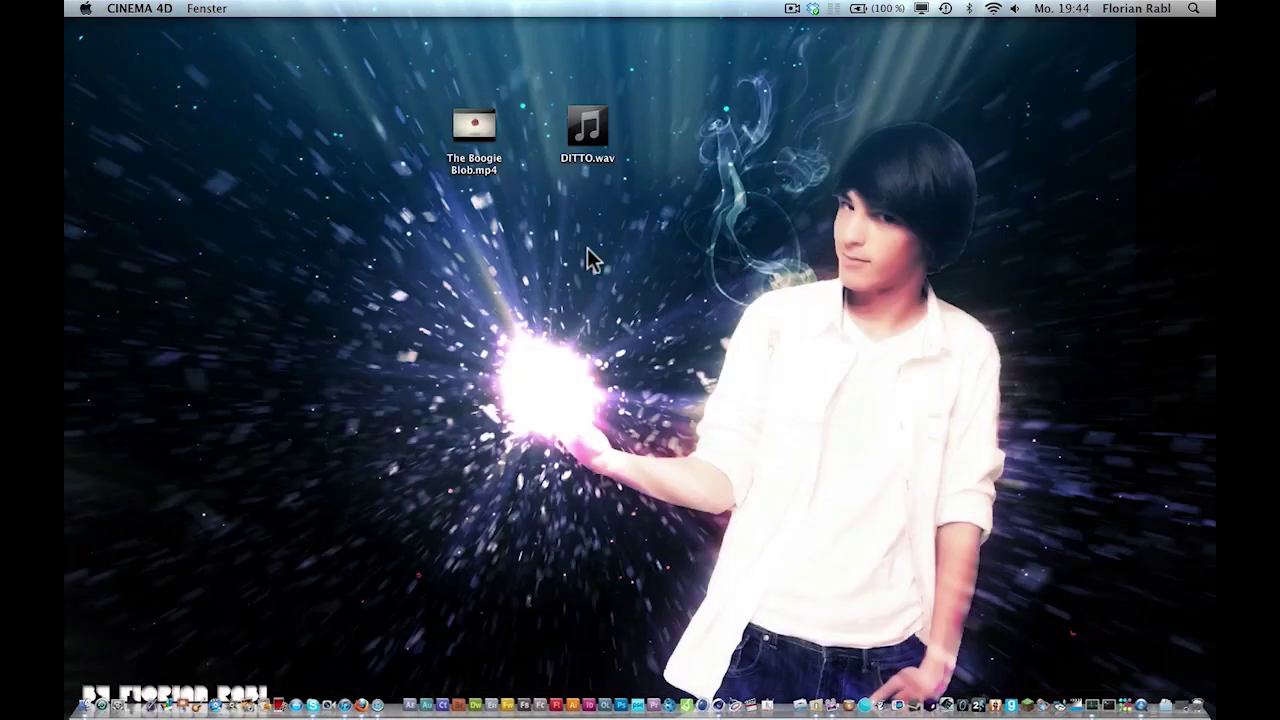
drag(470, 226, 367, 90)
key(space)
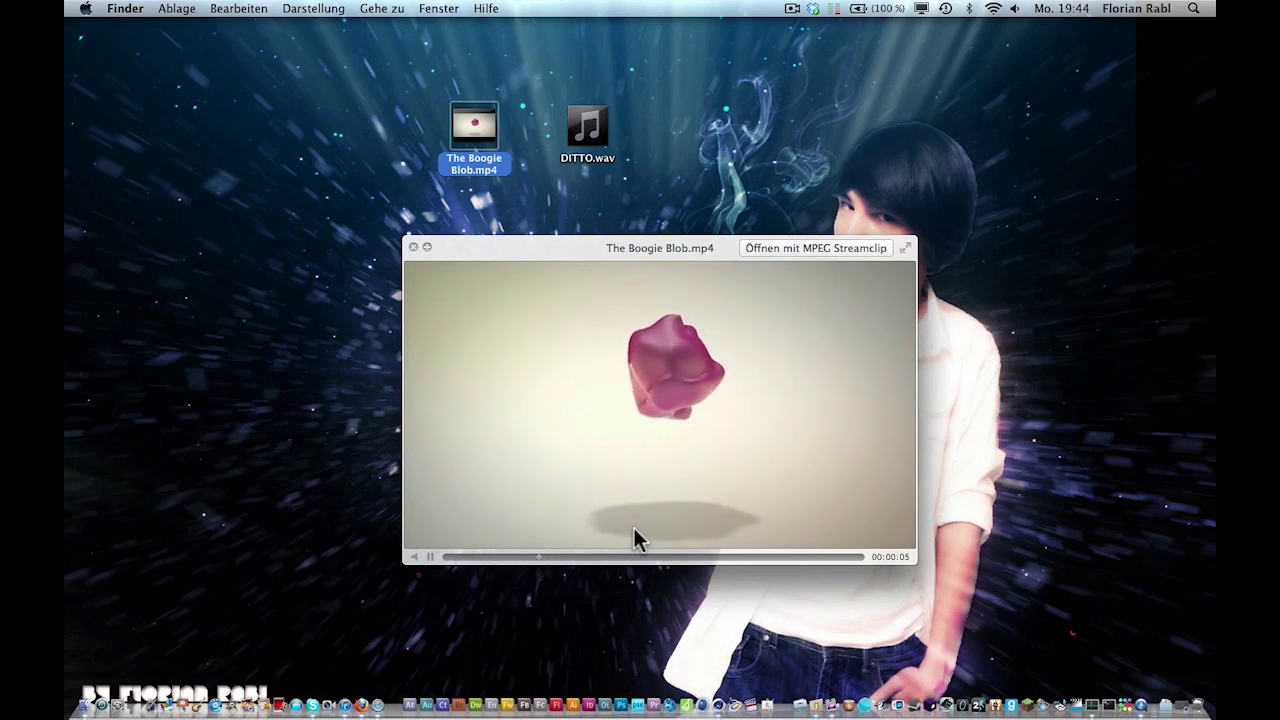
key(space)
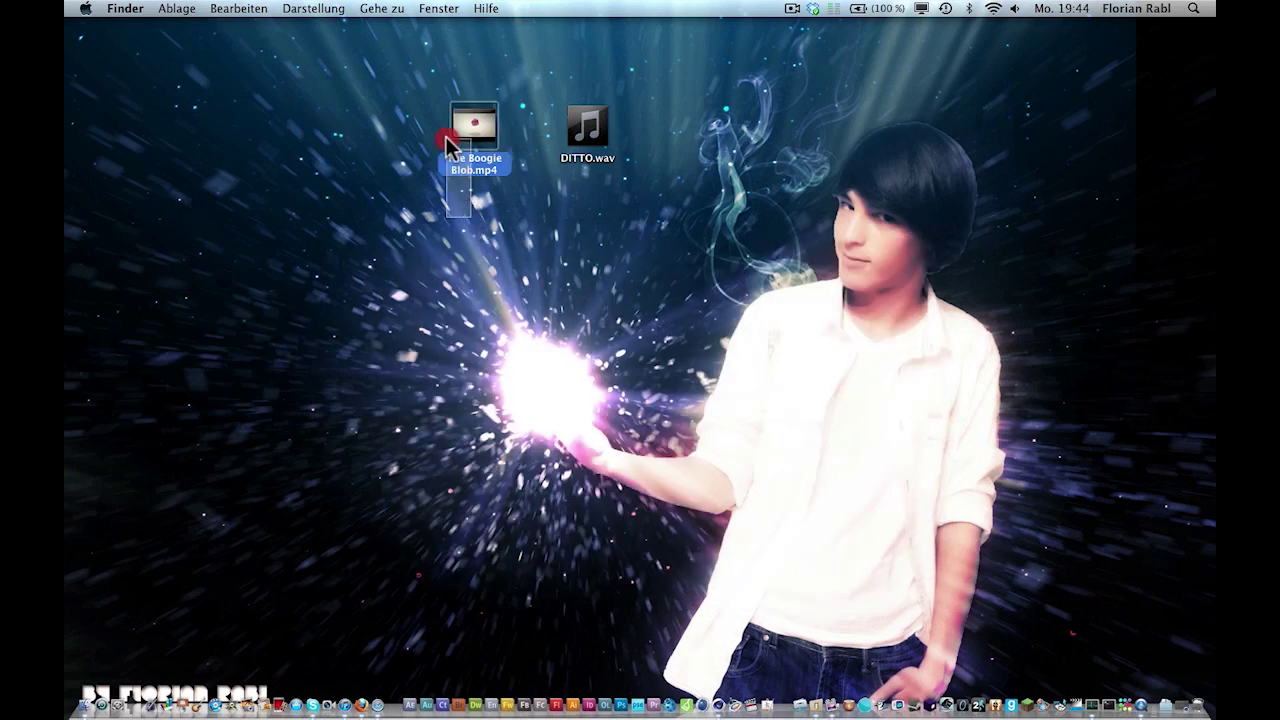
drag(431, 72, 535, 225)
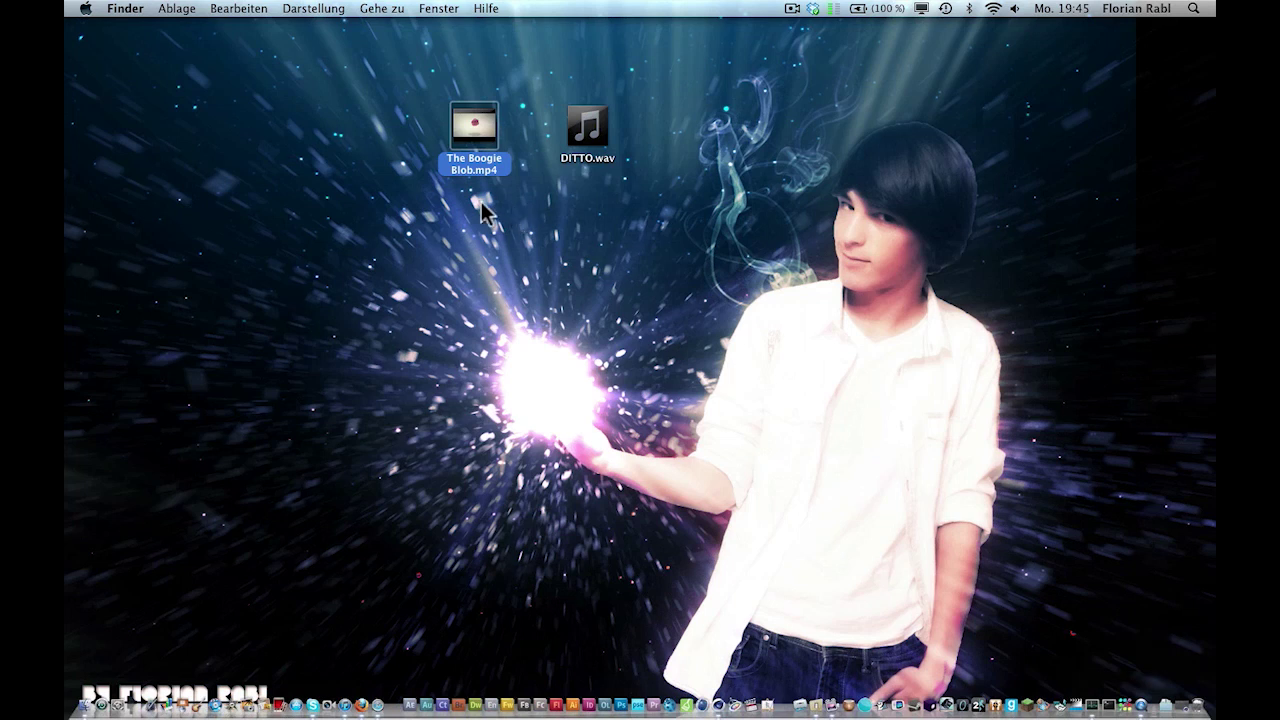
click(475, 130)
key(space)
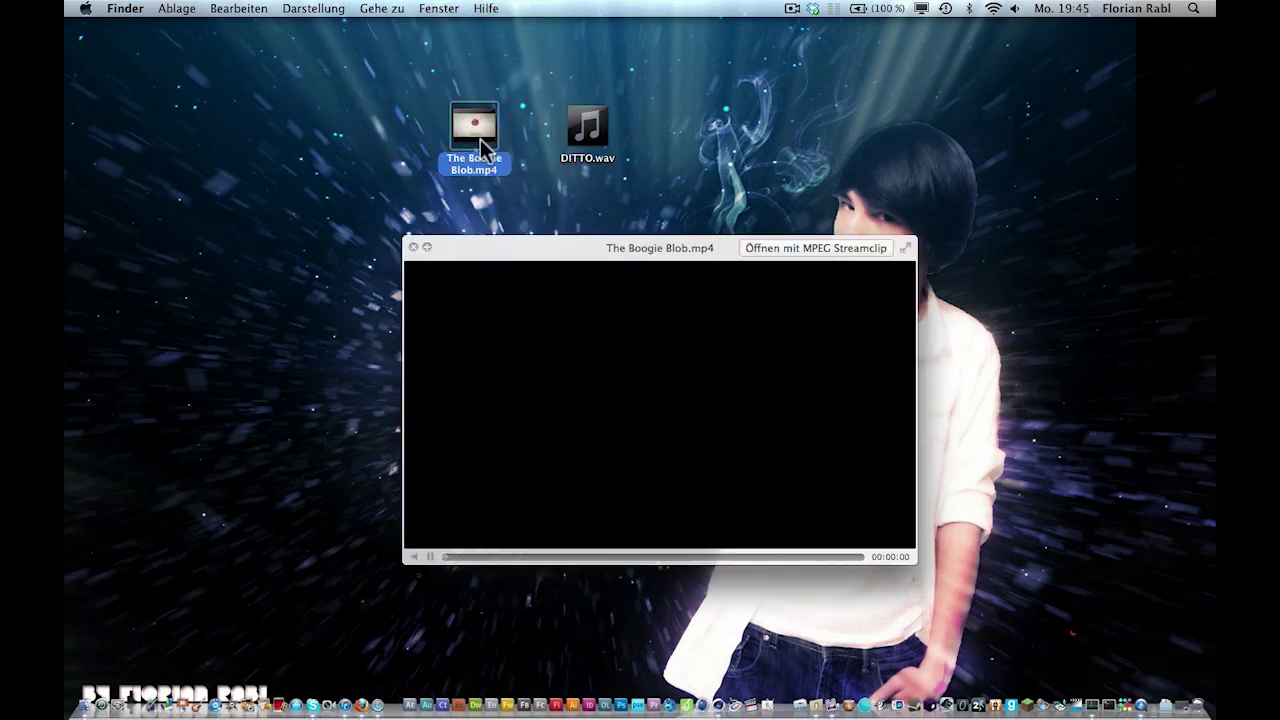
key(space)
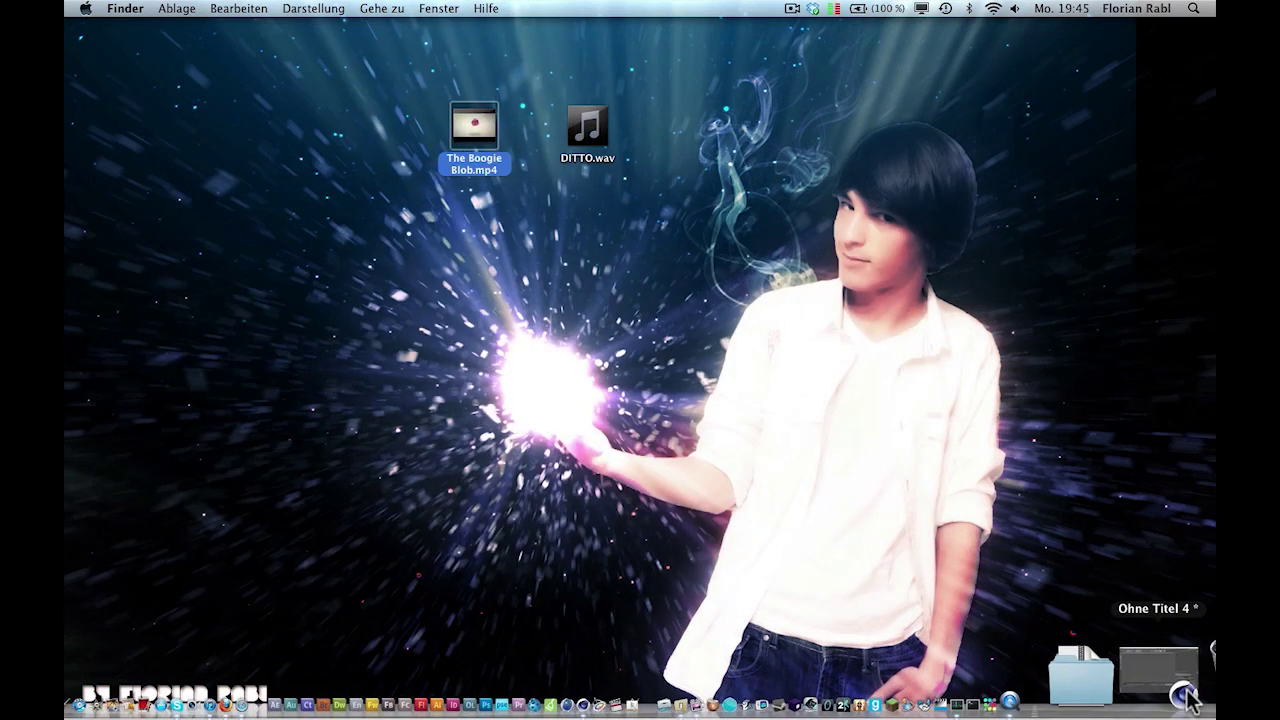
click(1165, 703)
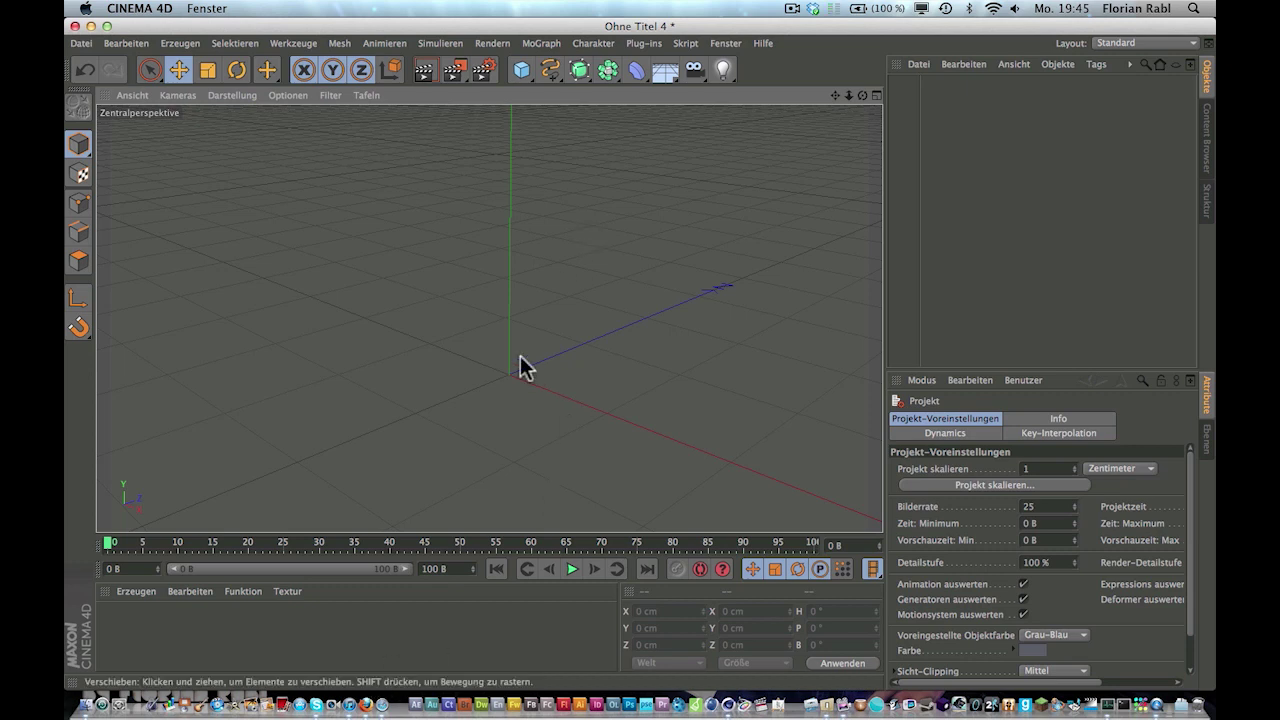
Add a sphere (Kugel) and a floor (Boden) to the empty scene
drag(522, 67, 965, 124)
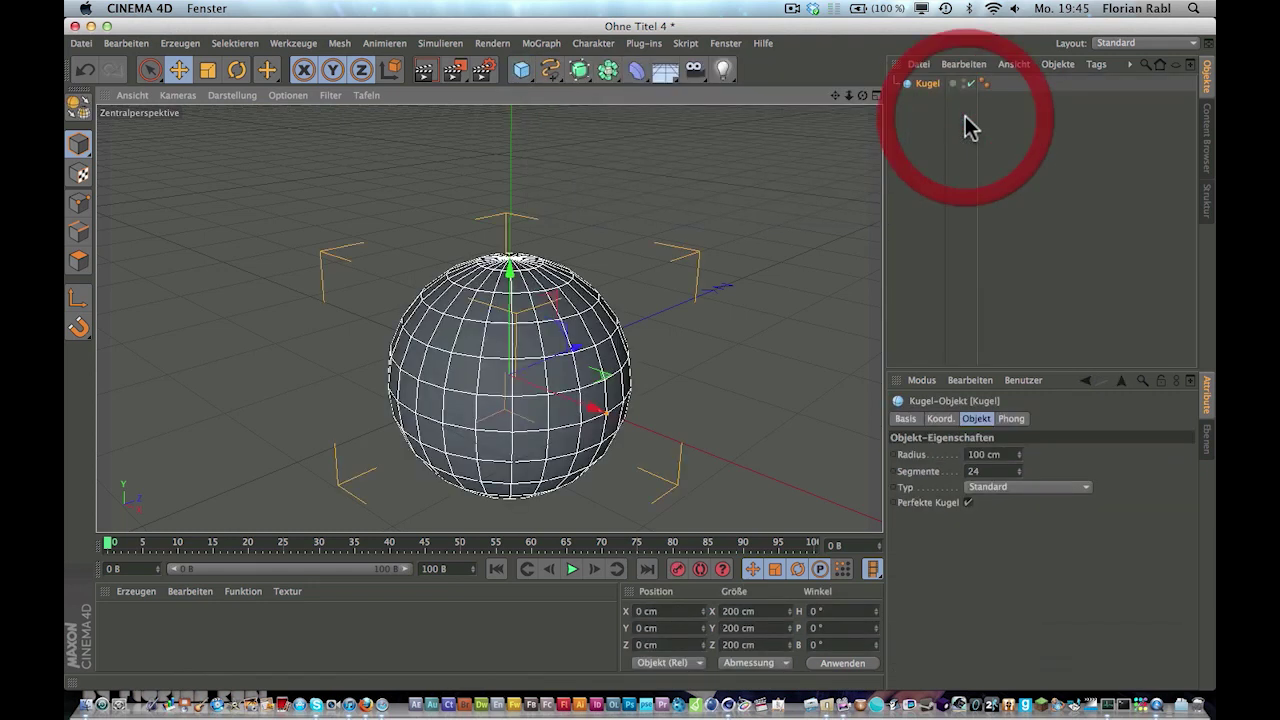
scroll(543, 337, down, 3)
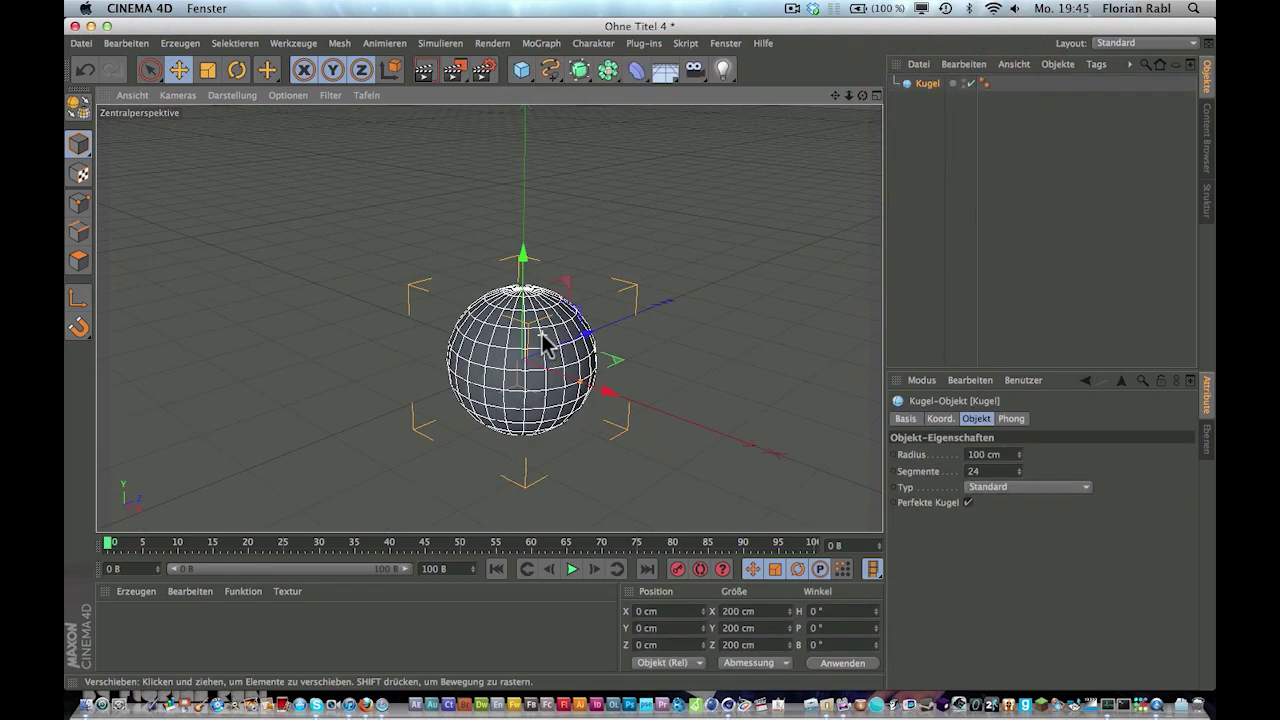
scroll(543, 337, up, 1)
drag(660, 78, 686, 86)
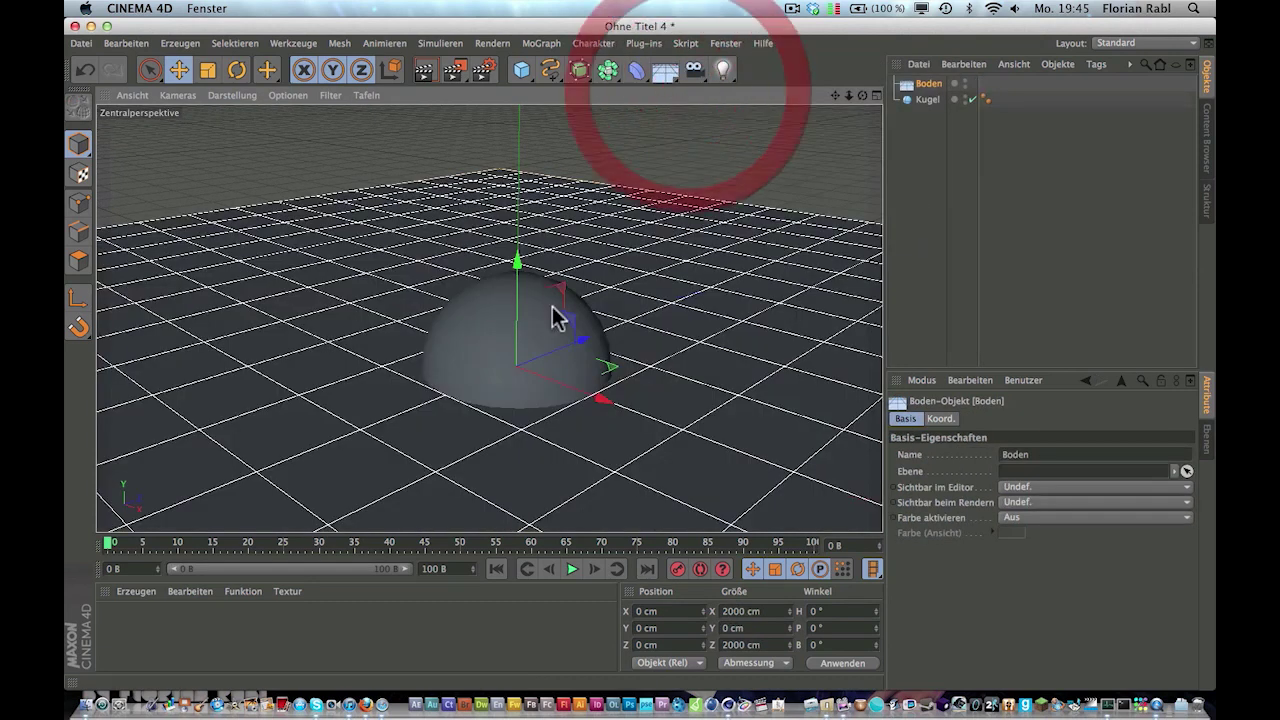
Raise the sphere to about 174 cm on Y above the floor and add a Hintergrund object
click(514, 309)
drag(514, 262, 515, 105)
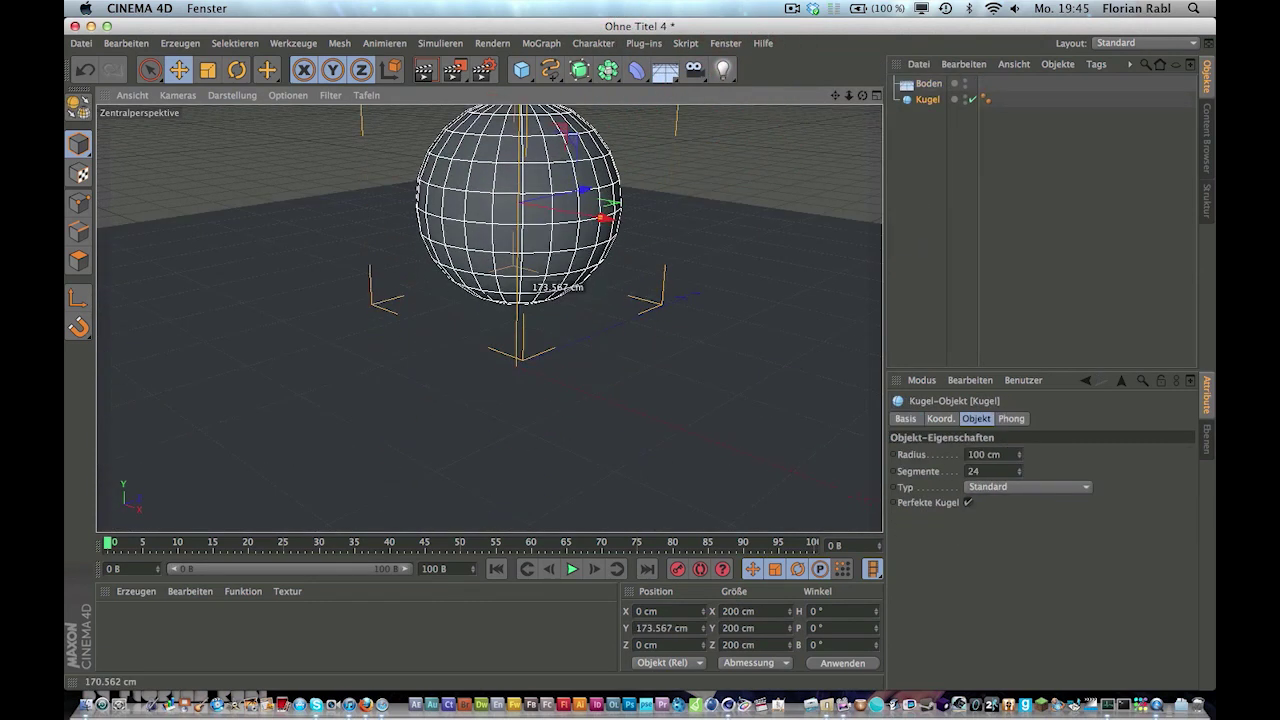
drag(632, 313, 634, 368)
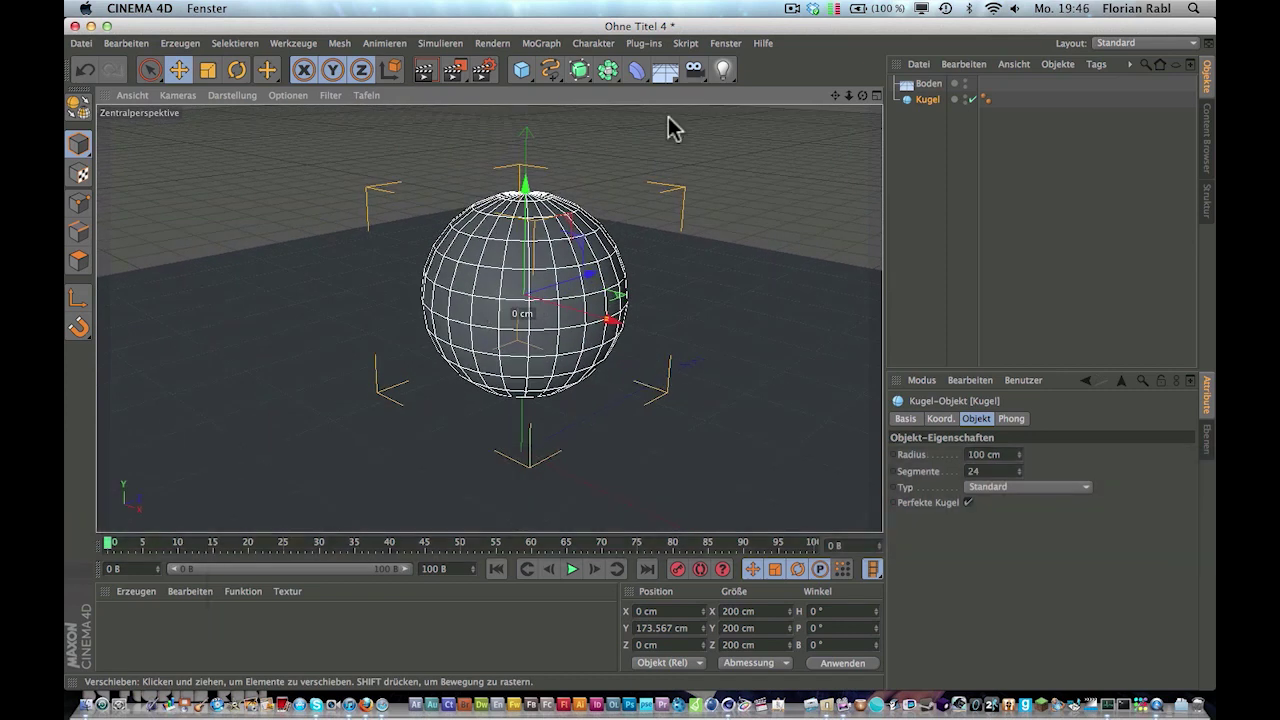
drag(662, 70, 640, 218)
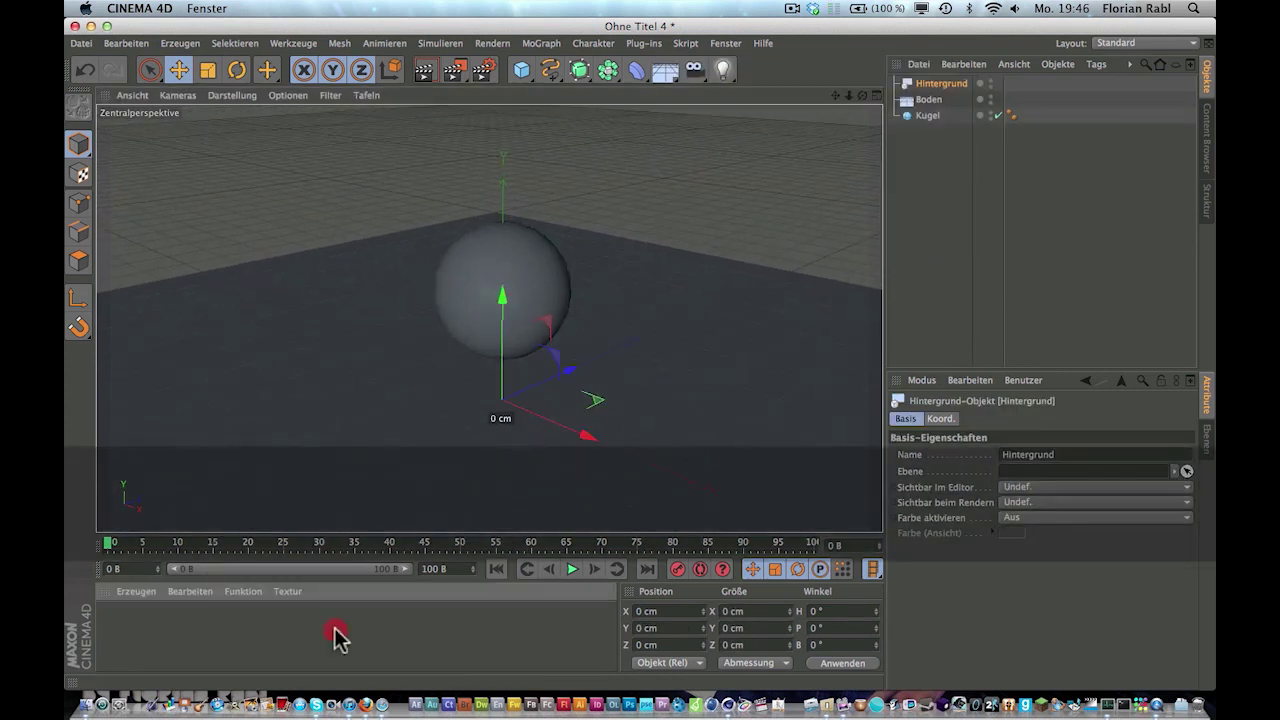
Create a new material and load a Farbverlauf shader as the texture of its Farbe channel
double_click(337, 630)
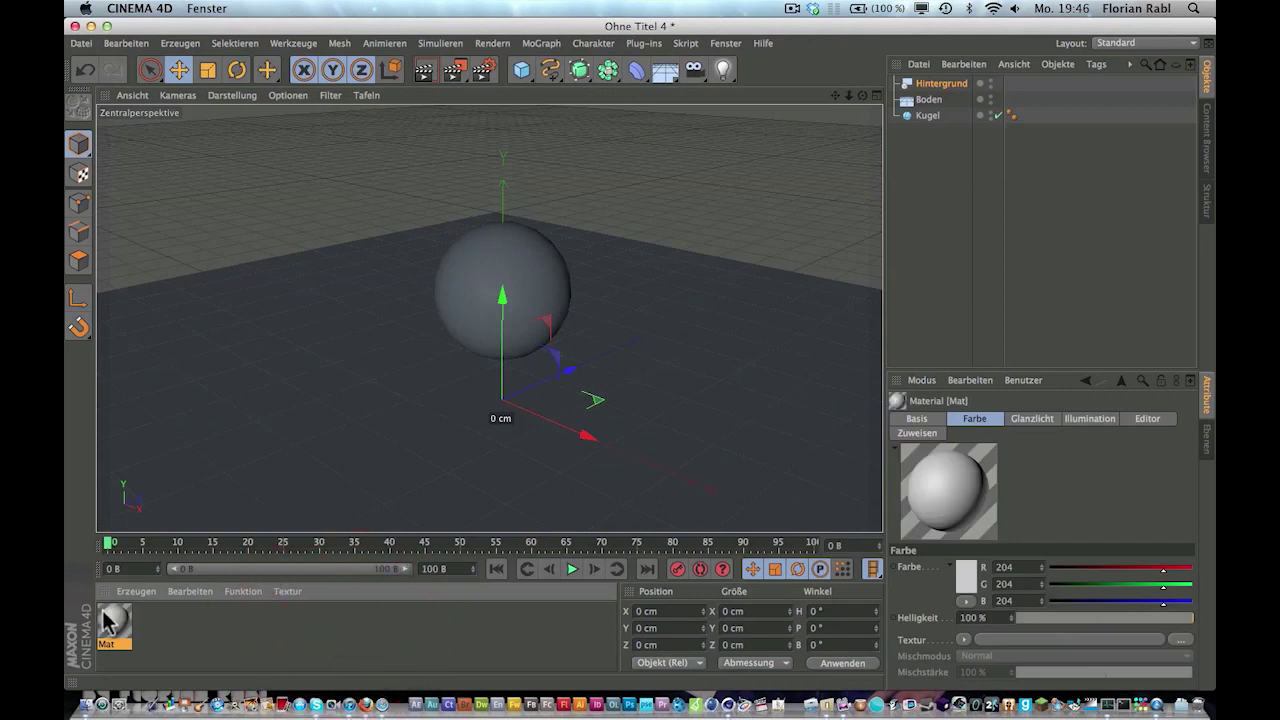
double_click(112, 622)
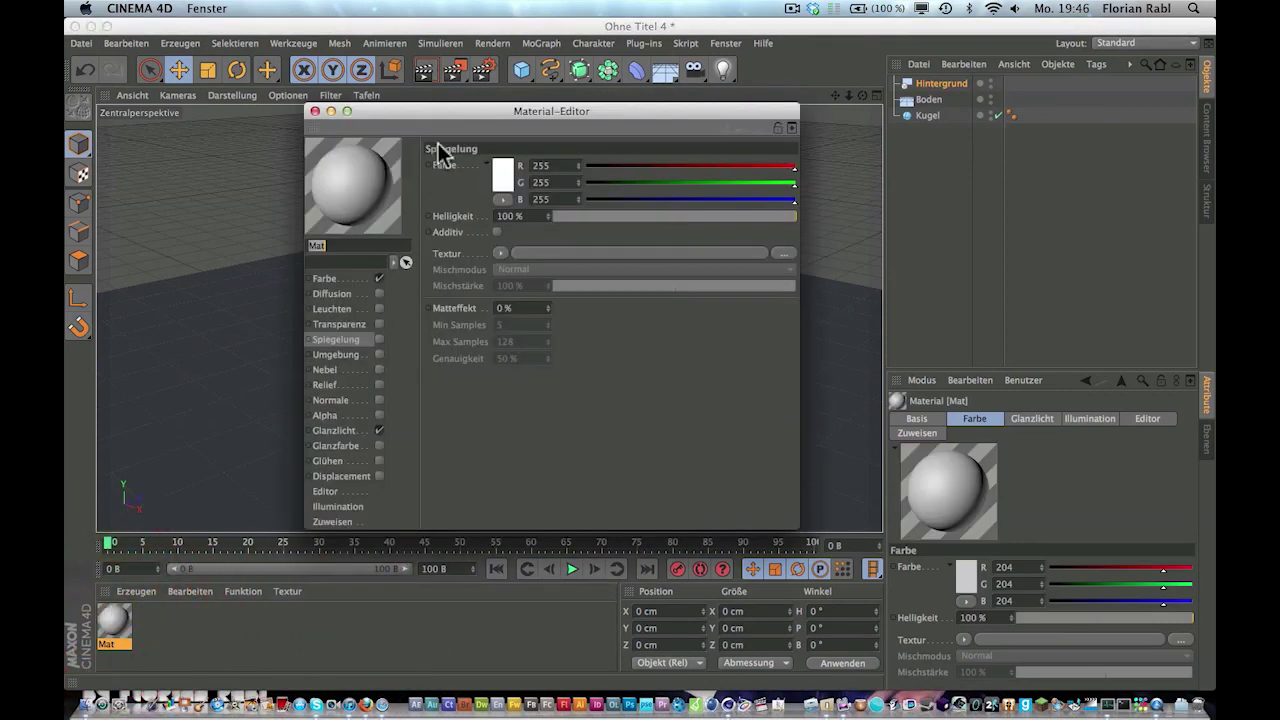
drag(445, 118, 470, 177)
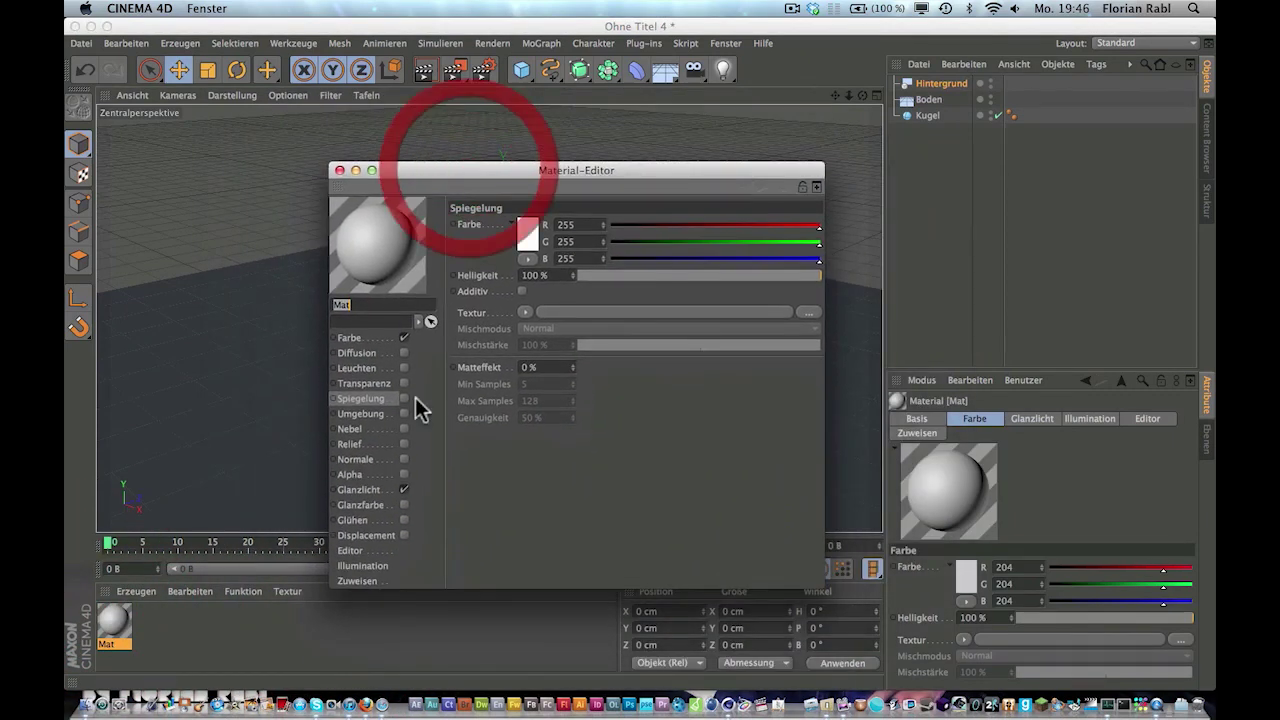
click(350, 338)
click(524, 297)
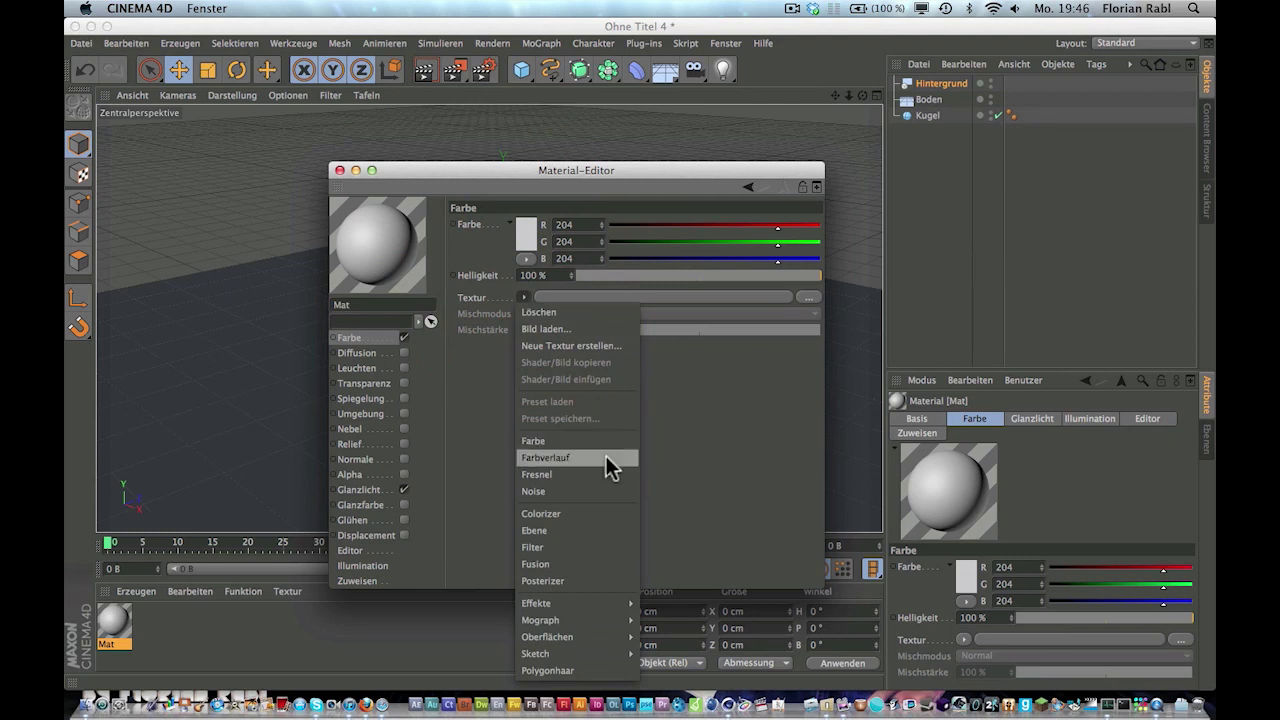
click(606, 456)
Set the gradient type to 2D - Kreisförmig and colour its black knot magenta with a hue of 310°
click(614, 297)
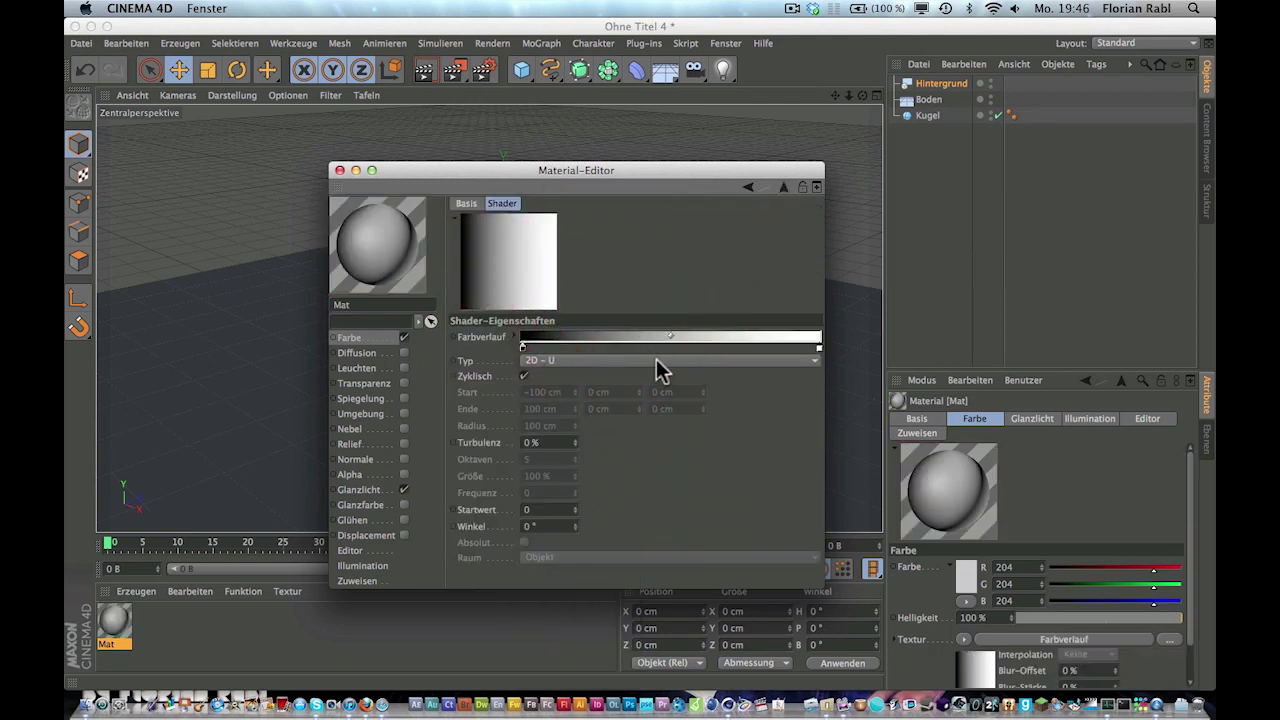
click(656, 359)
click(656, 443)
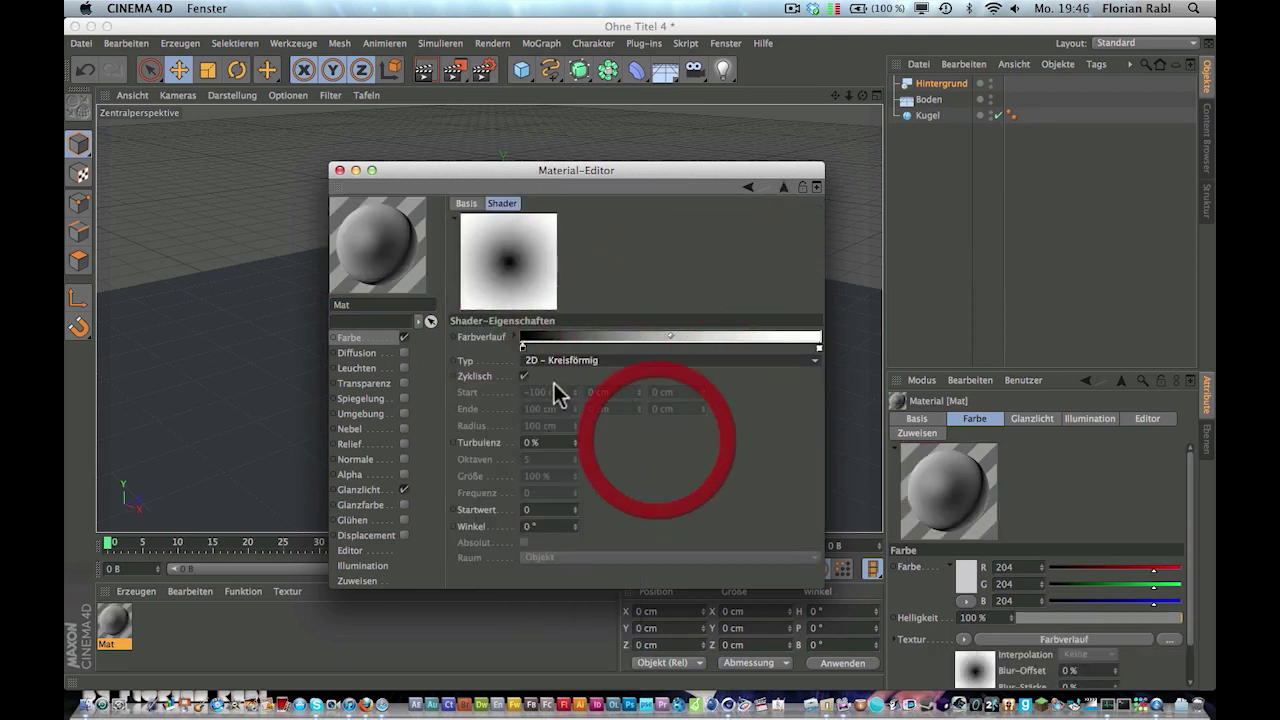
double_click(522, 348)
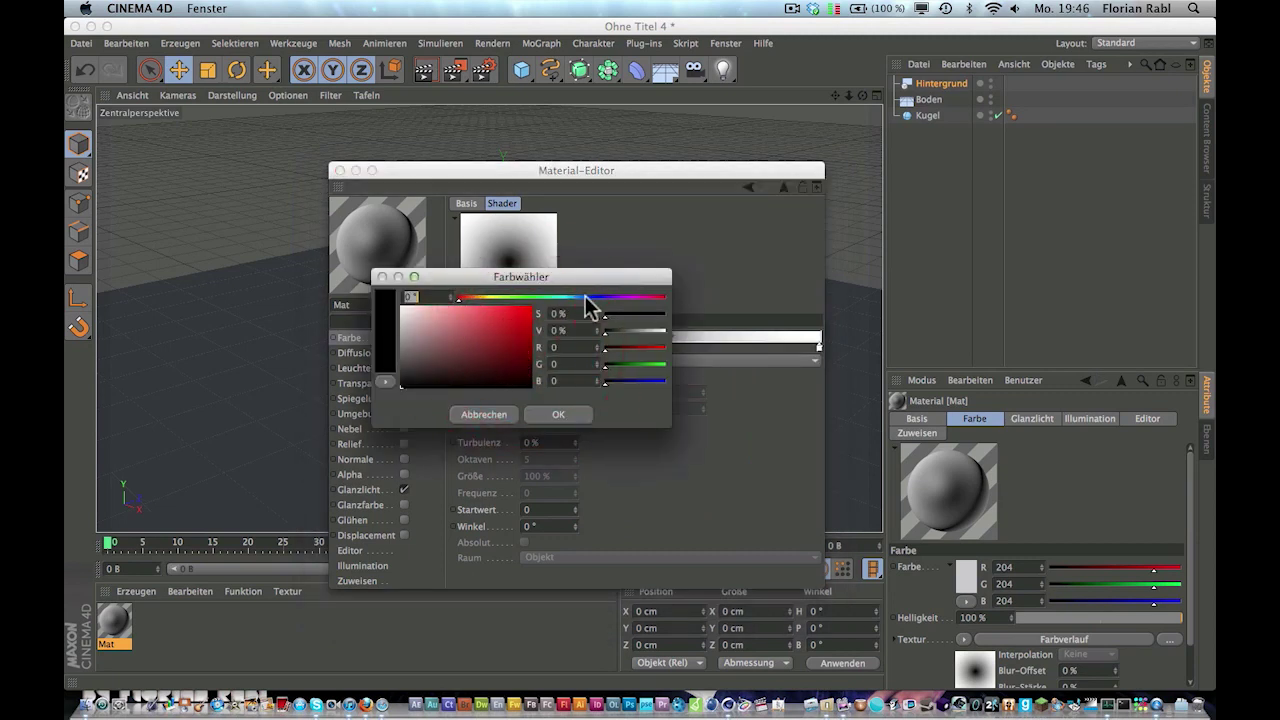
click(592, 300)
drag(592, 300, 638, 302)
click(532, 306)
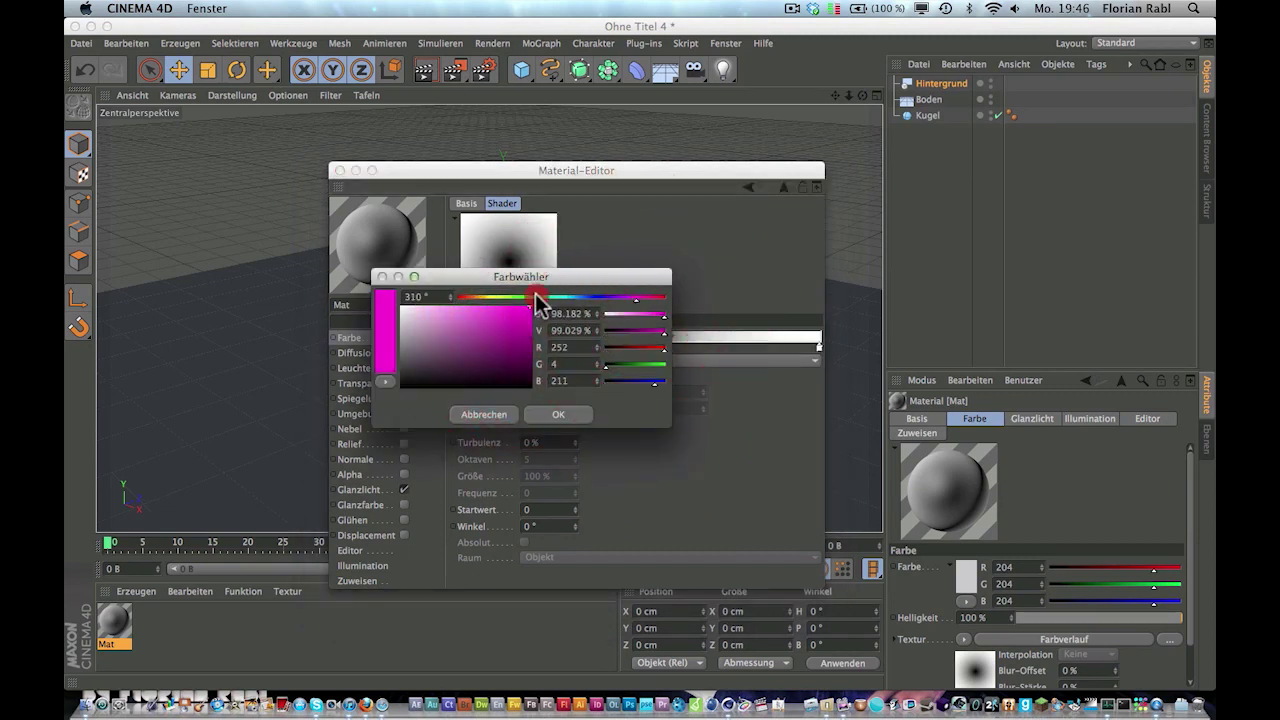
key(Return)
Colour the gradient's white knot a darker magenta with a hue of 308°
double_click(819, 346)
drag(903, 303, 935, 305)
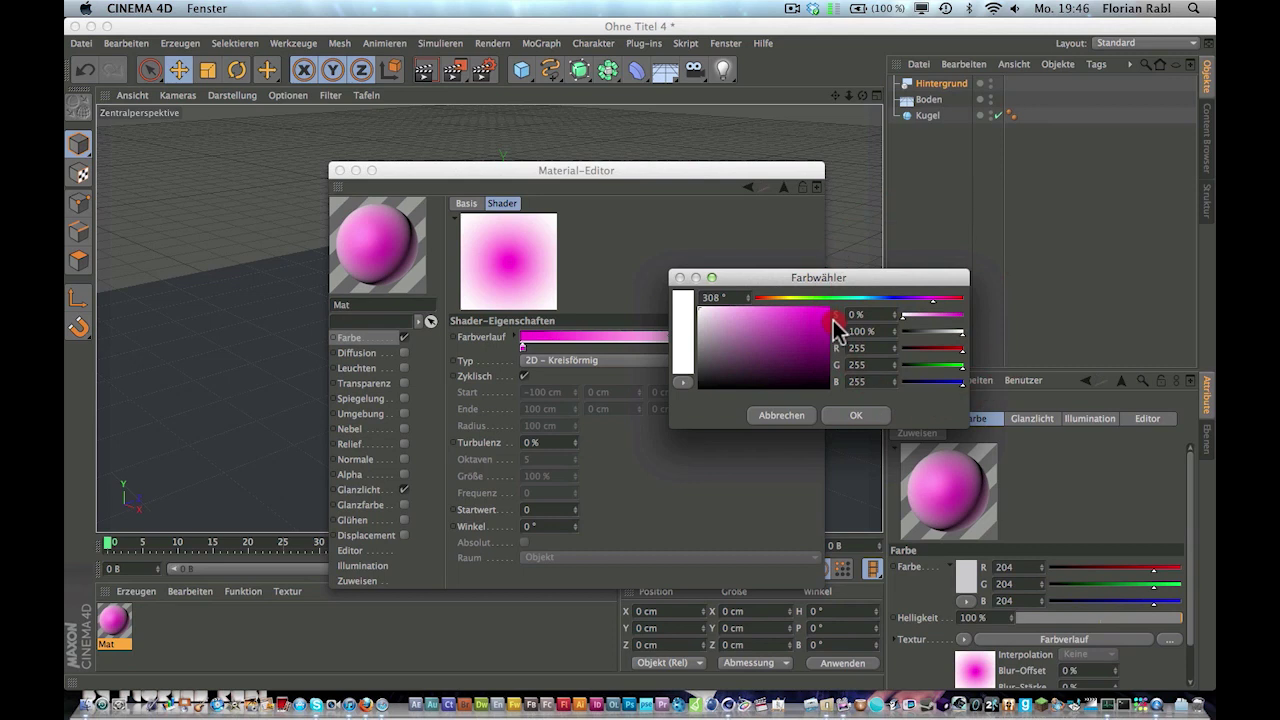
click(830, 327)
click(856, 415)
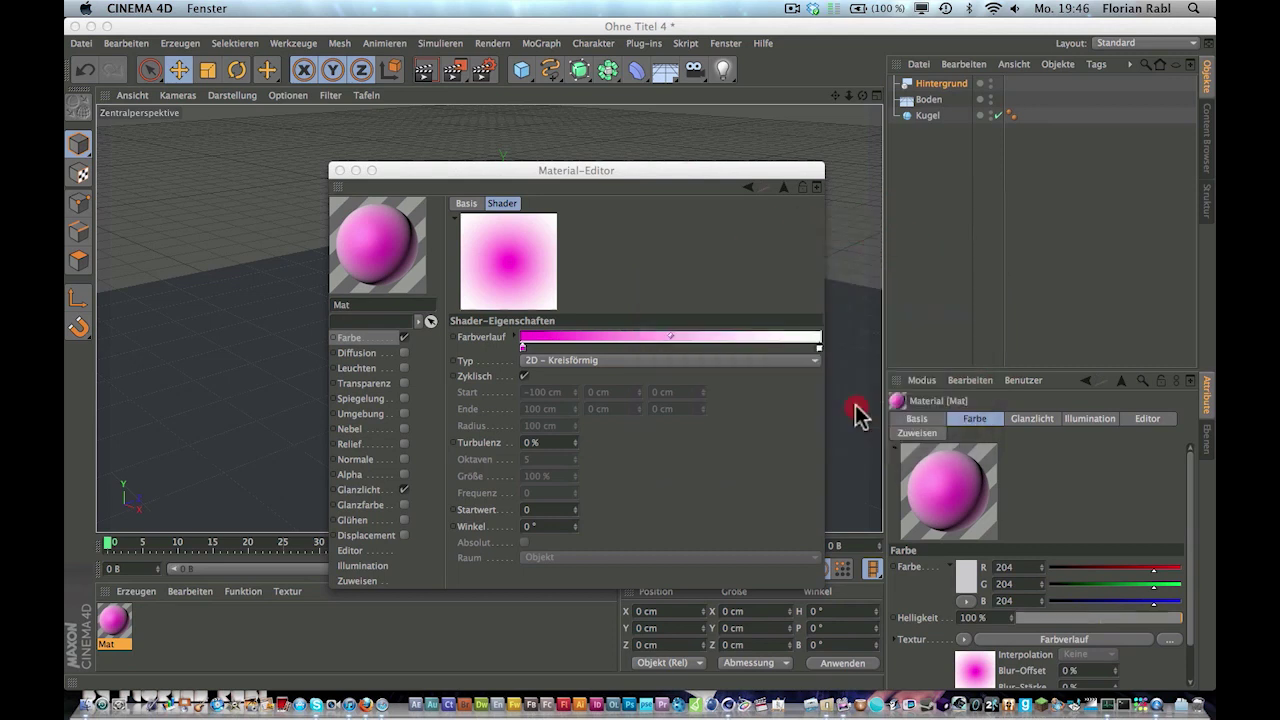
Enable the material's Spiegelung channel and load a Fresnel shader as its texture
click(385, 398)
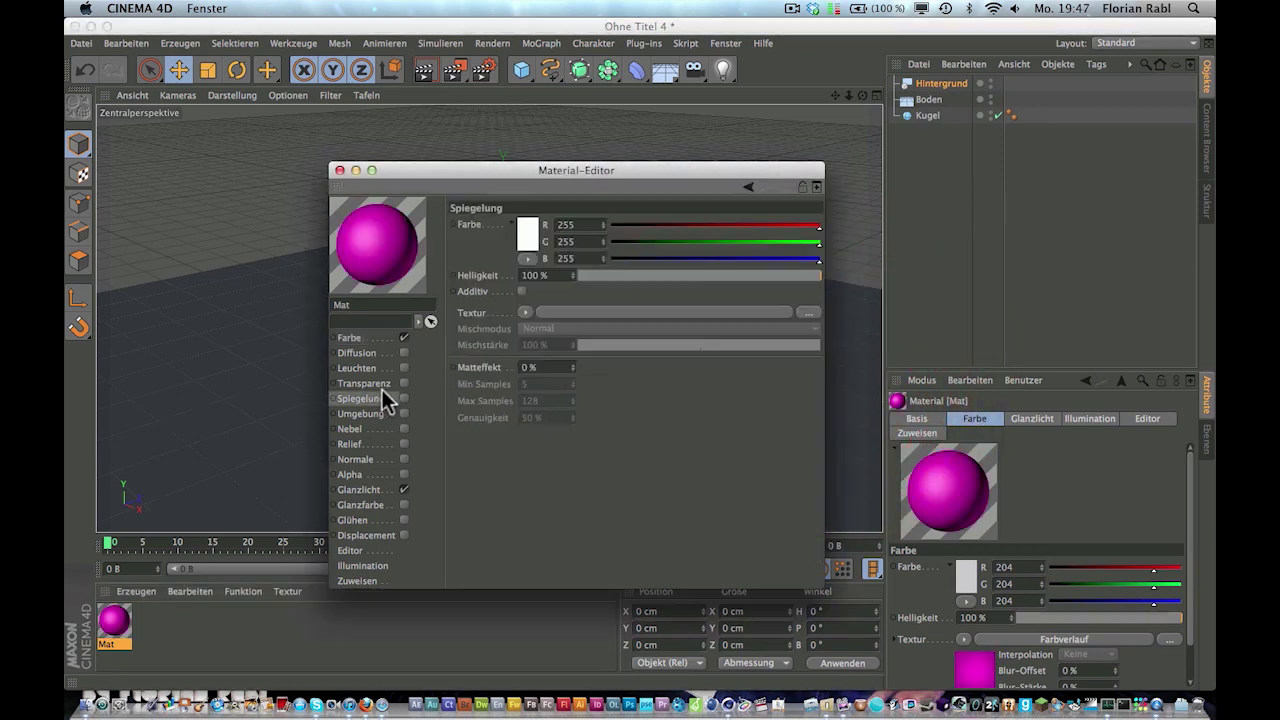
click(404, 398)
click(524, 312)
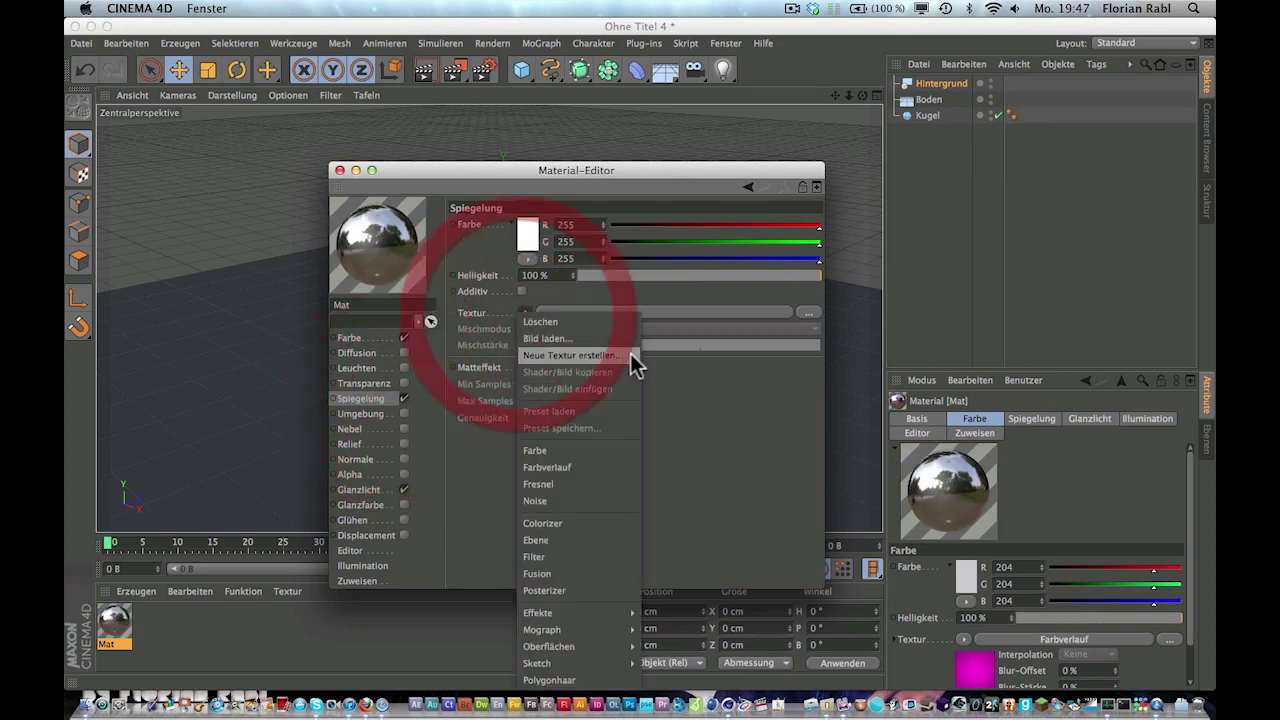
click(630, 488)
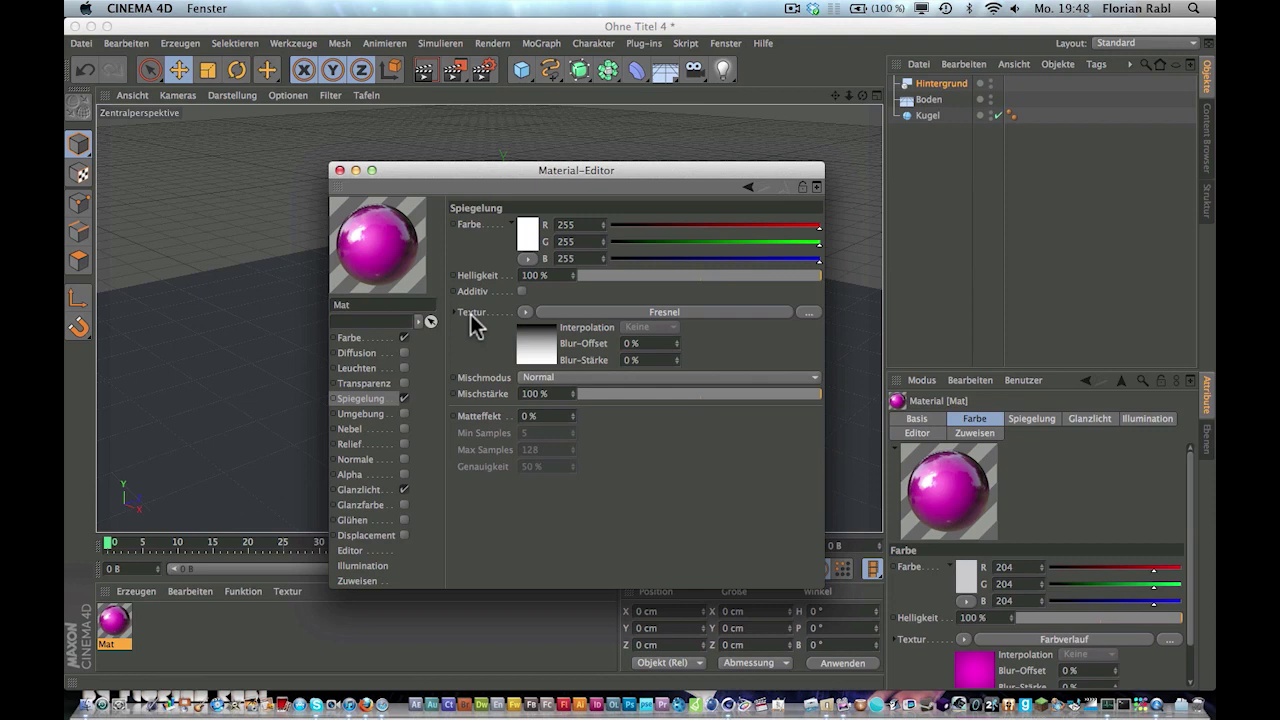
Enable the material's Displacement channel and load a Noise shader as its texture
click(366, 534)
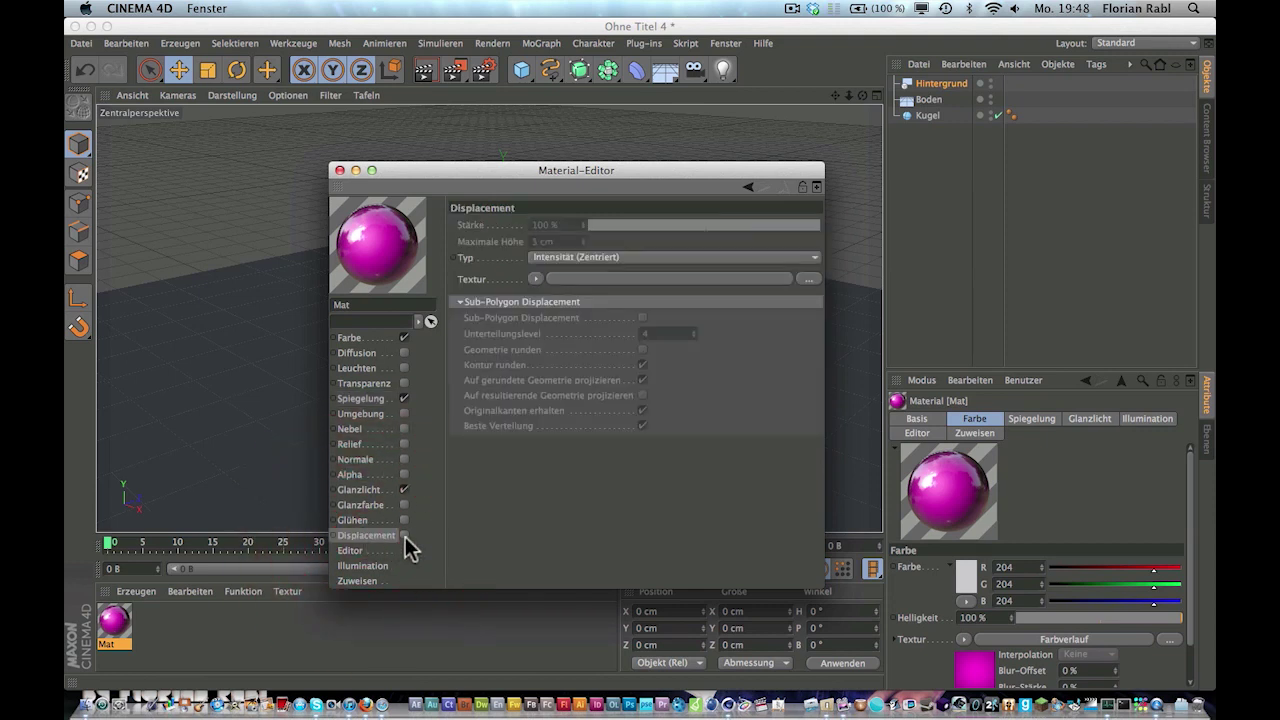
click(405, 537)
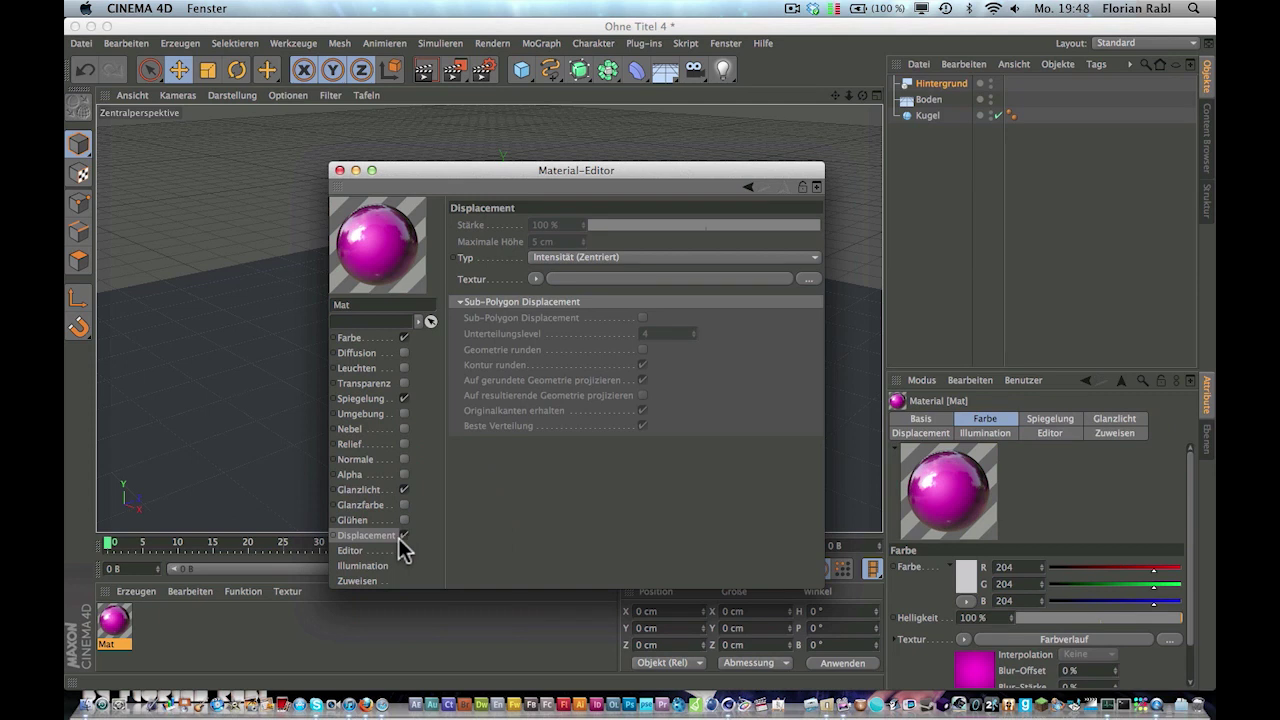
click(535, 280)
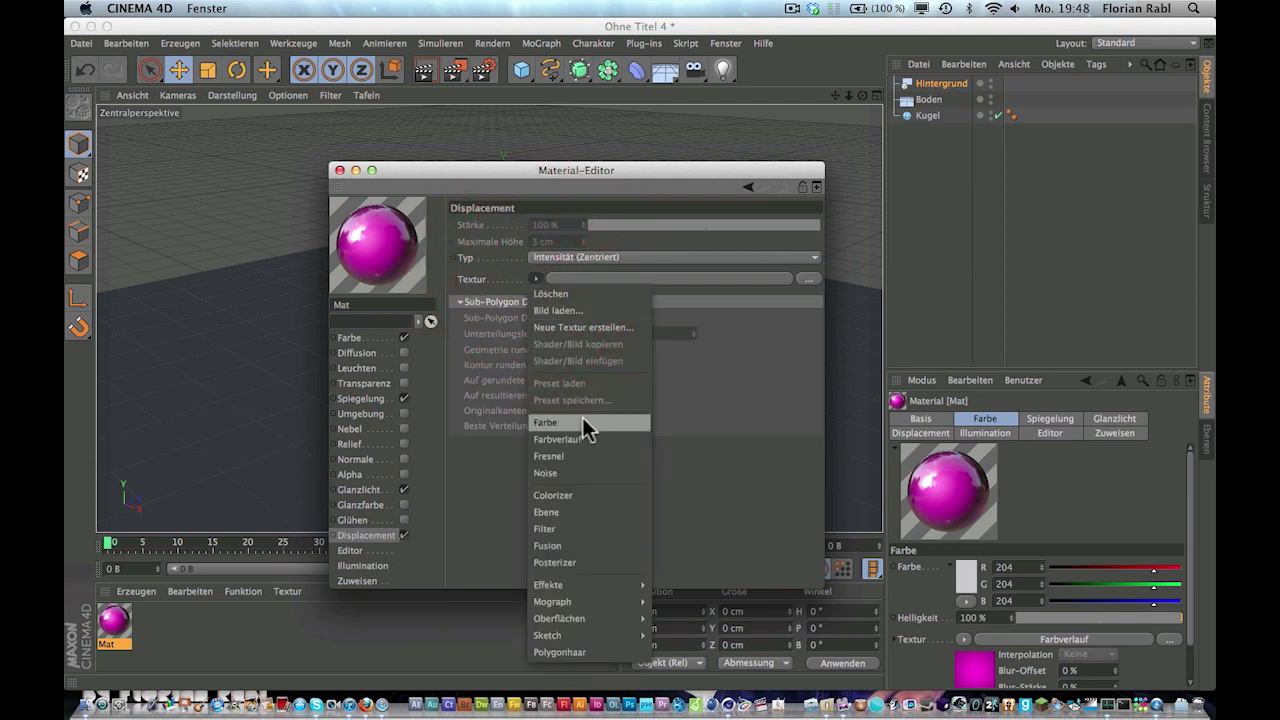
click(590, 473)
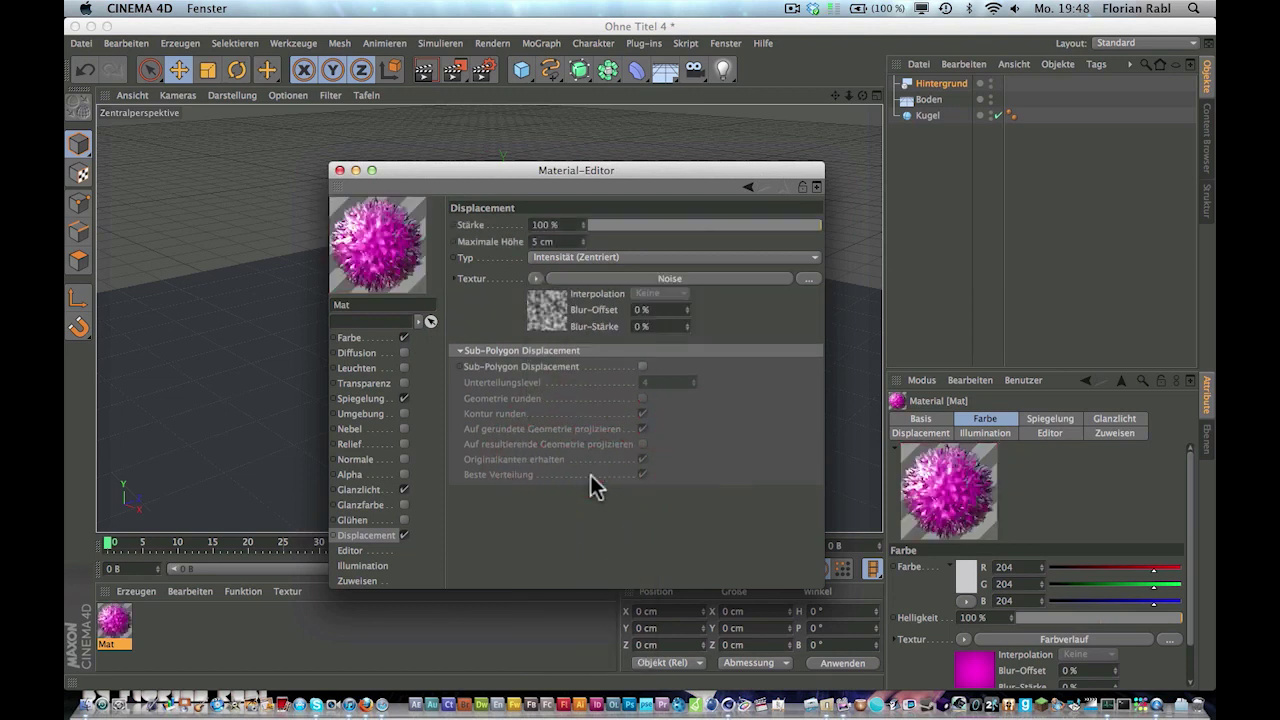
Change the displacement Noise shader's noise type to Sparse Convolution
click(670, 279)
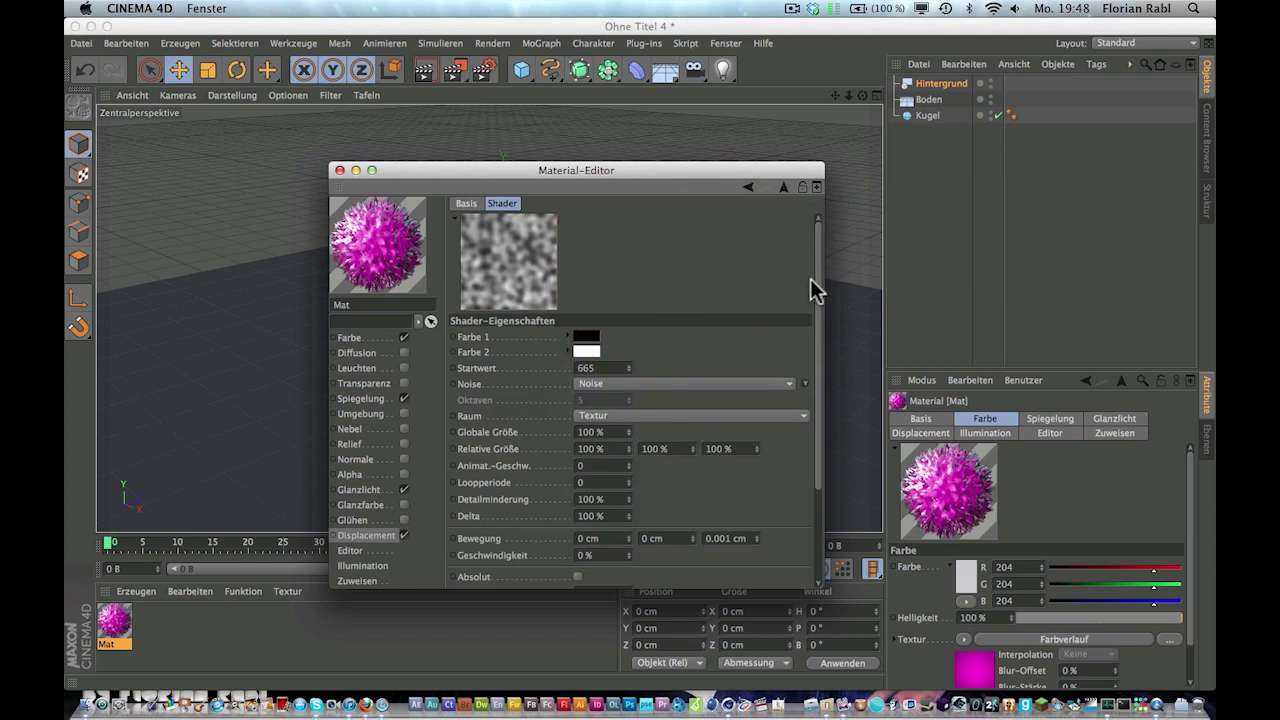
drag(816, 284, 809, 409)
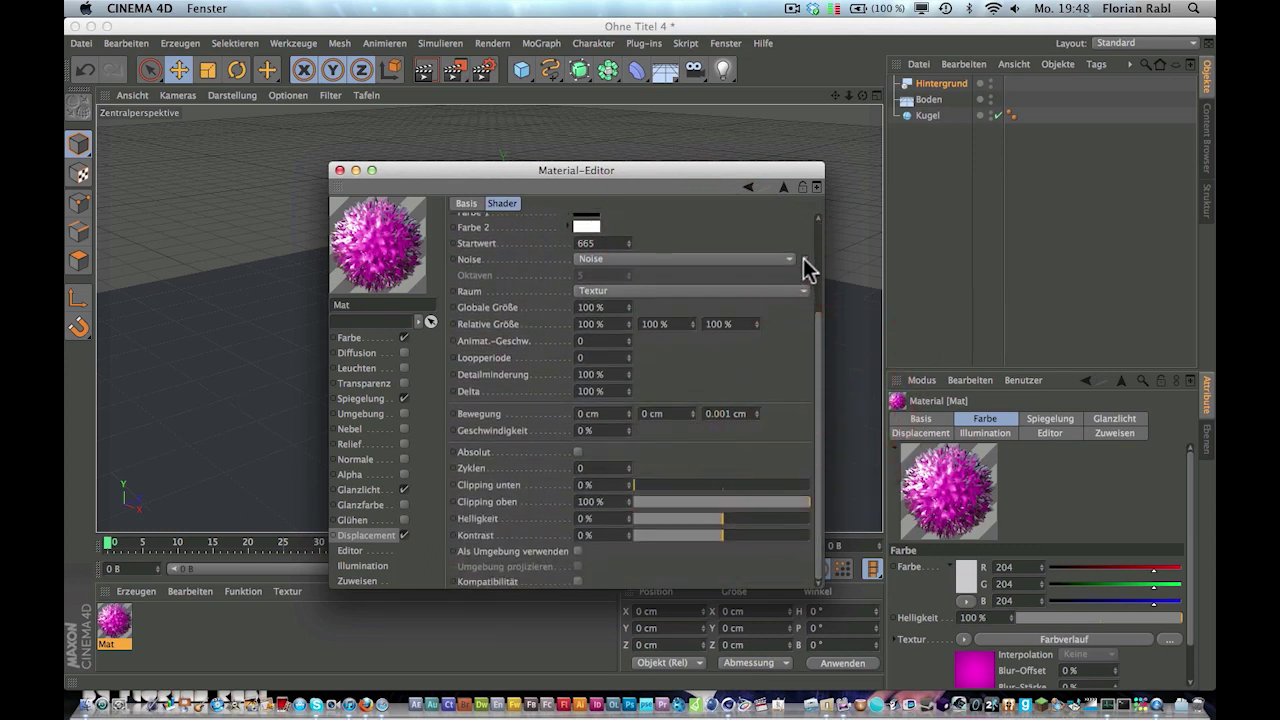
click(804, 260)
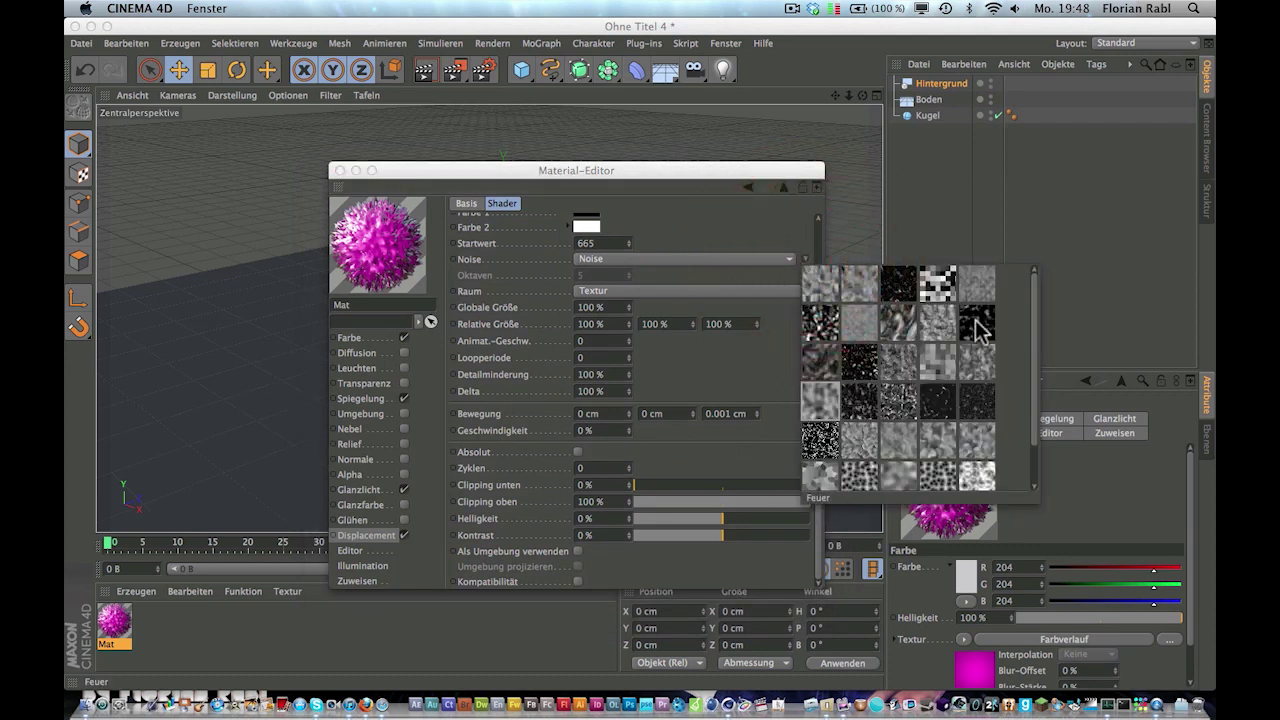
drag(1036, 340, 1036, 420)
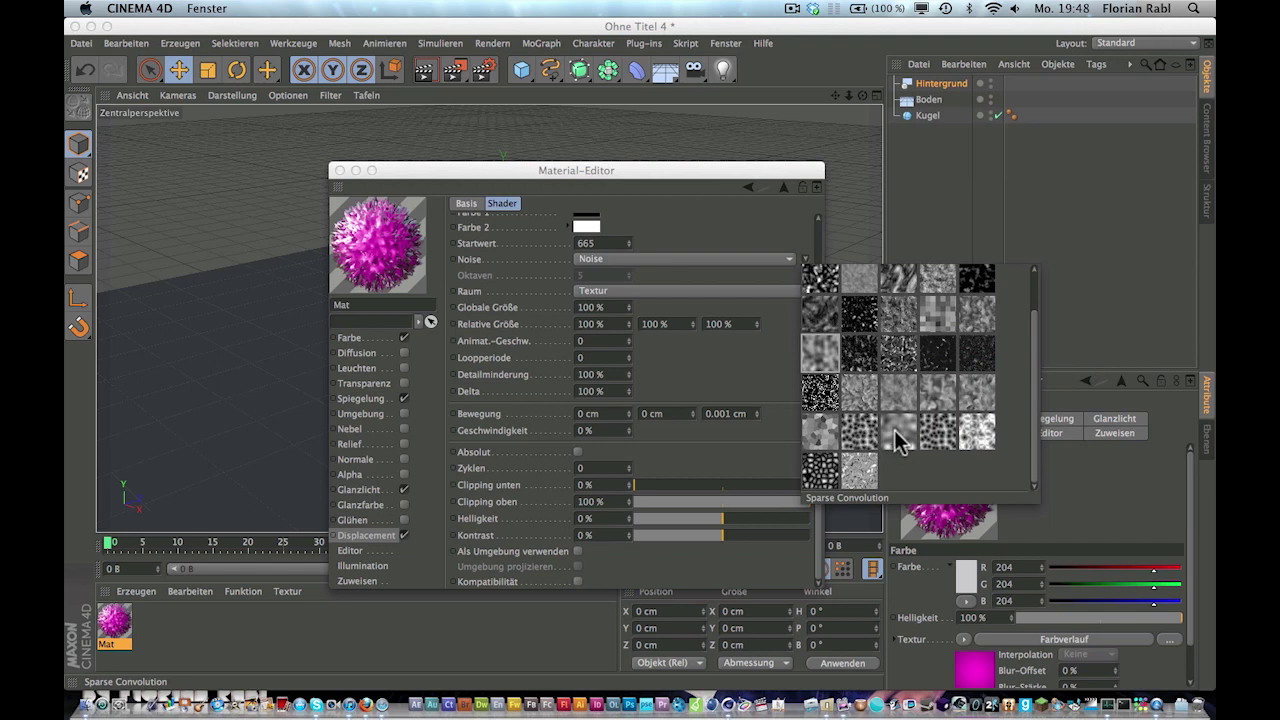
click(897, 429)
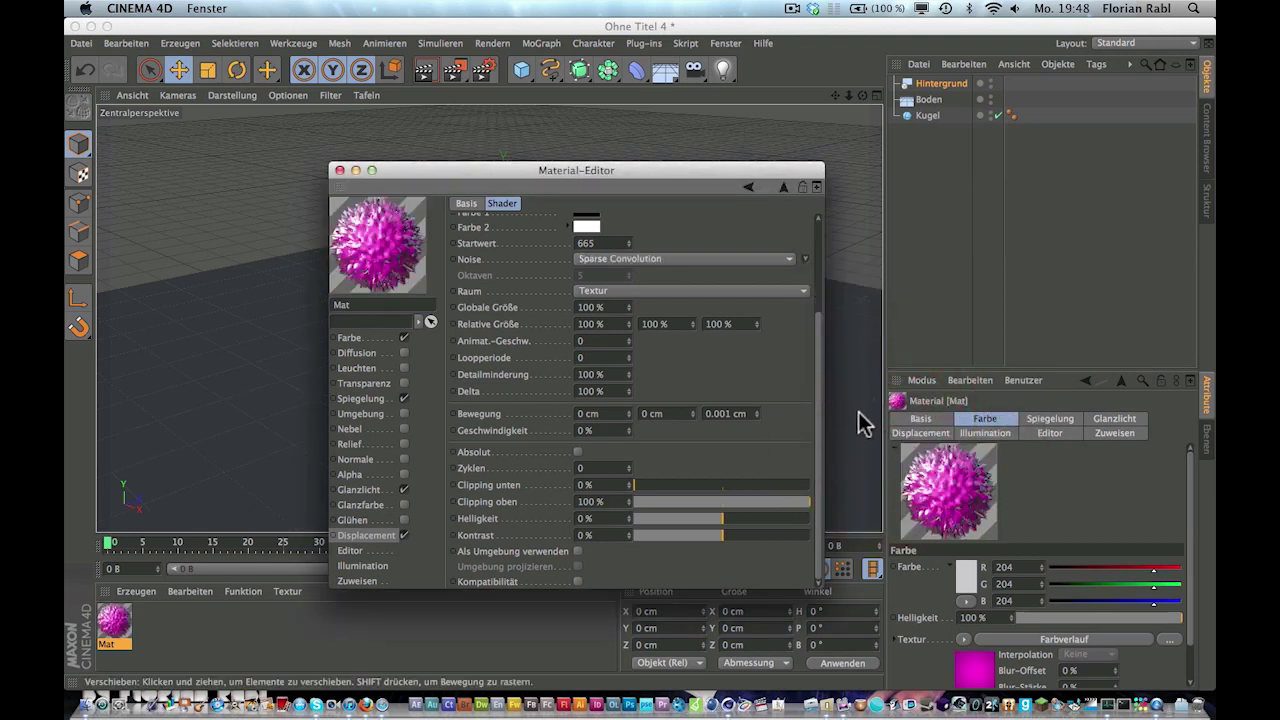
Leave the material's displacement settings and apply the magenta material to the sphere
click(370, 536)
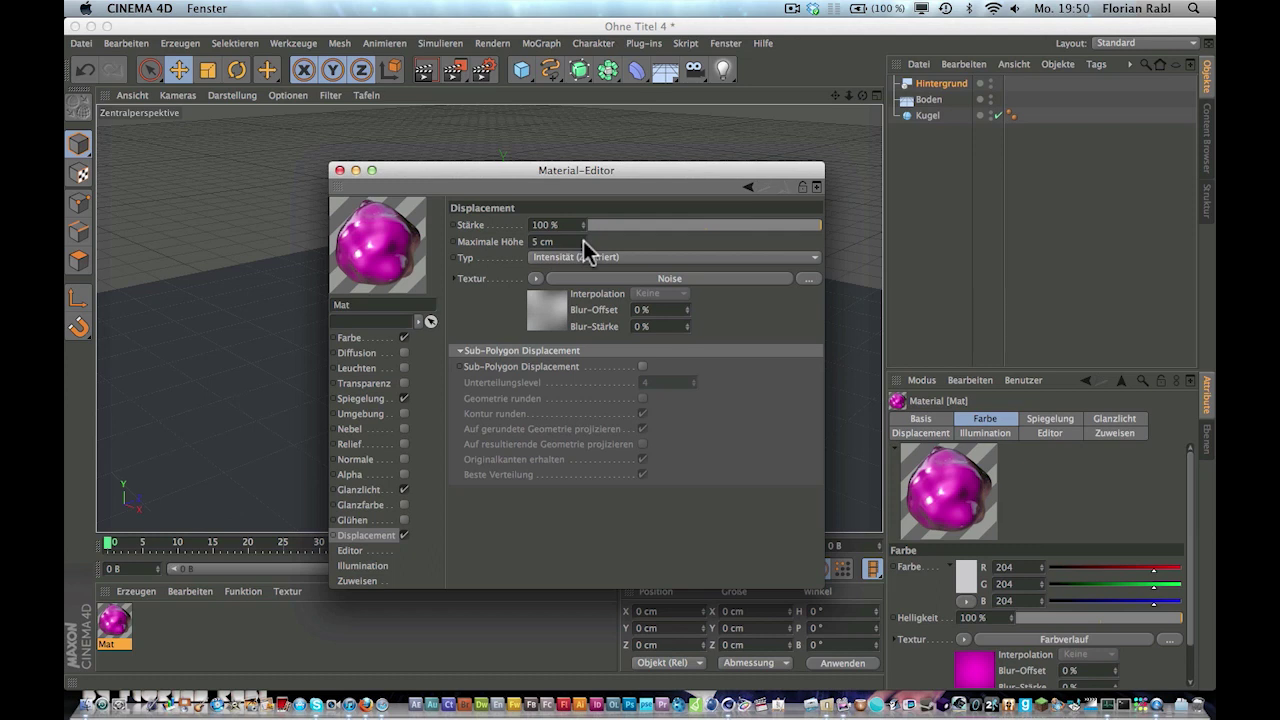
mouse_move(583, 240)
mouse_down()
mouse_move(583, 225)
mouse_move(583, 249)
mouse_up()
click(340, 170)
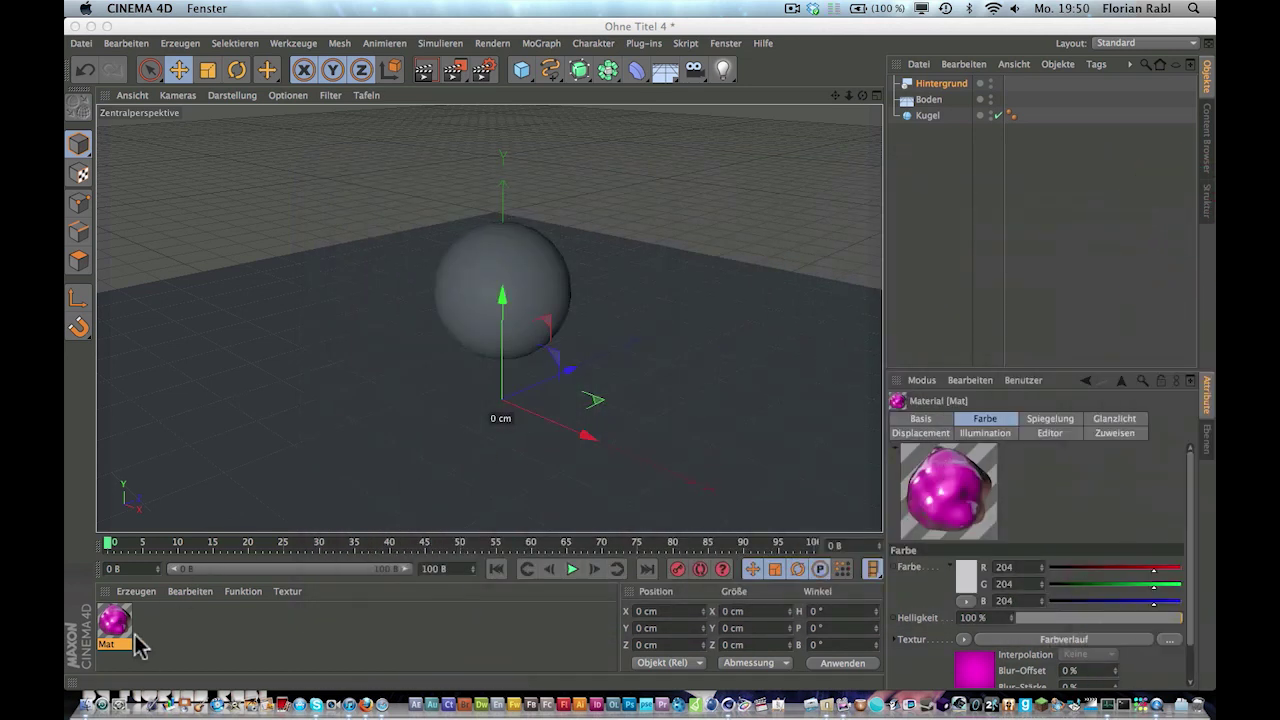
drag(128, 630, 138, 617)
drag(439, 305, 450, 300)
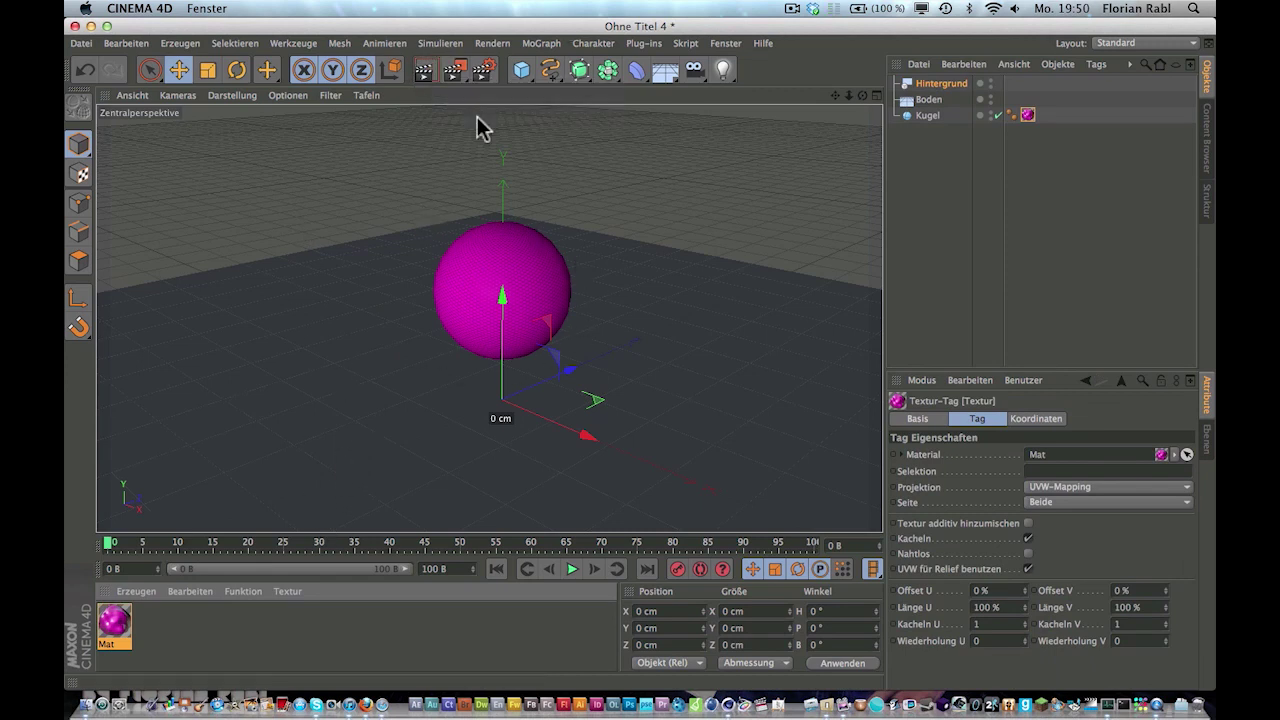
Set the sphere's segments to 100 and convert it into an editable polygon object
click(929, 116)
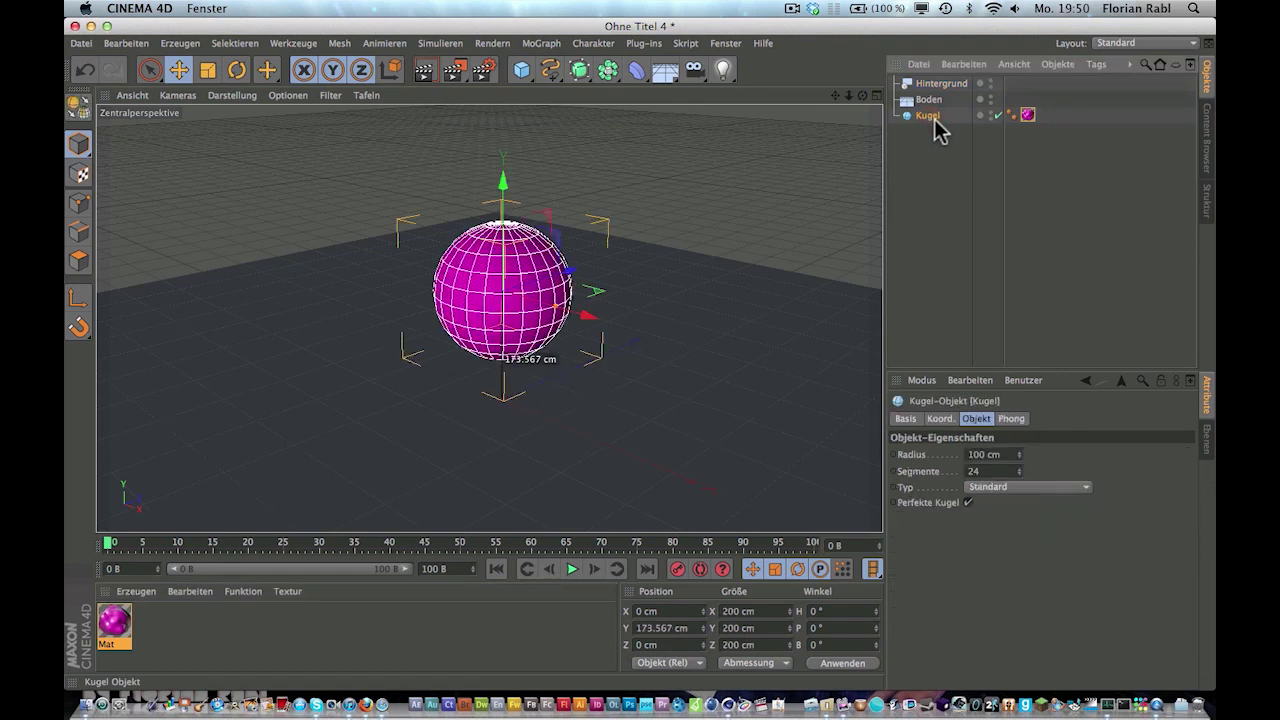
click(983, 472)
click(957, 471)
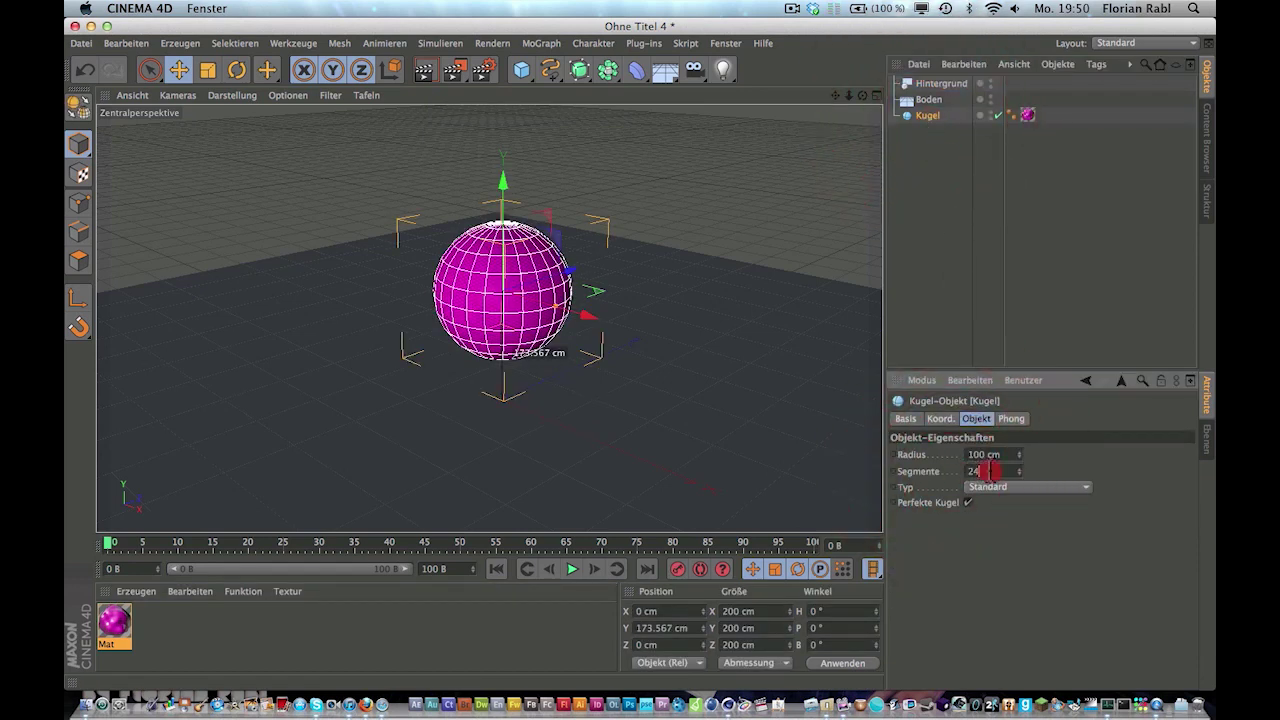
text(100)
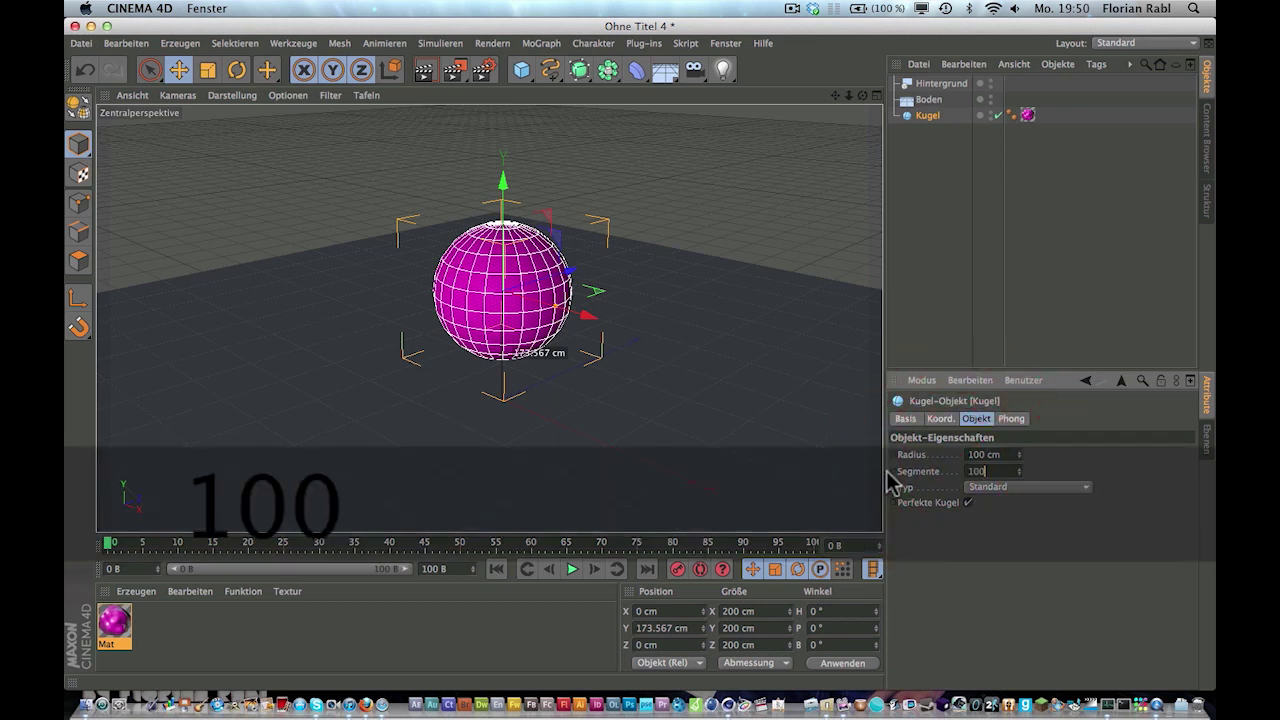
click(995, 544)
click(585, 220)
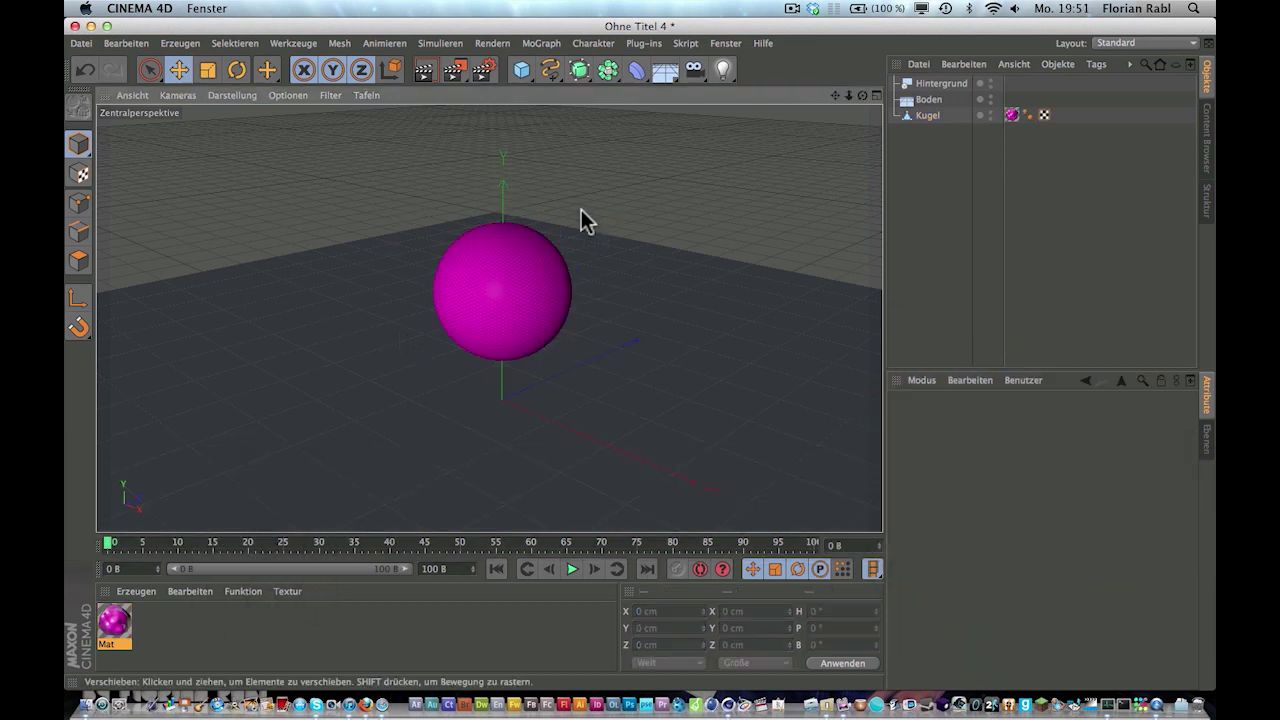
Try a maximum displacement height of 200 cm on the magenta material, rendering the view before and after the change
click(428, 67)
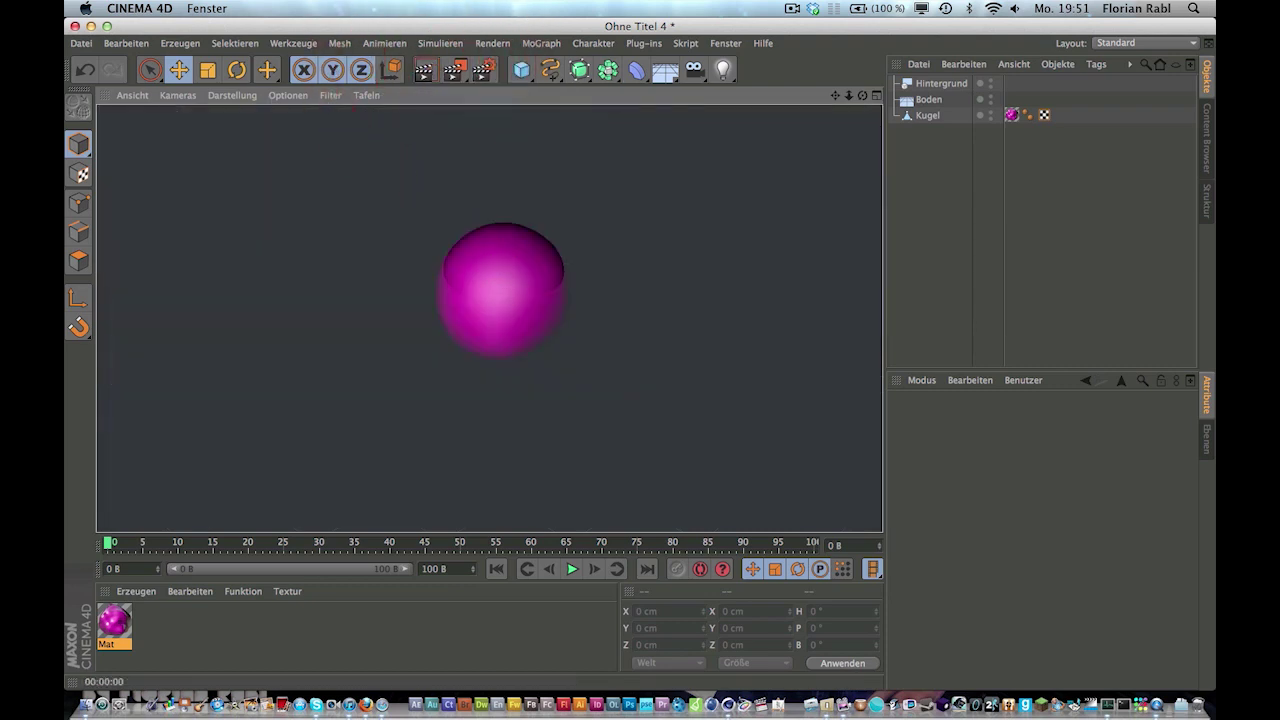
double_click(114, 620)
drag(574, 182, 700, 126)
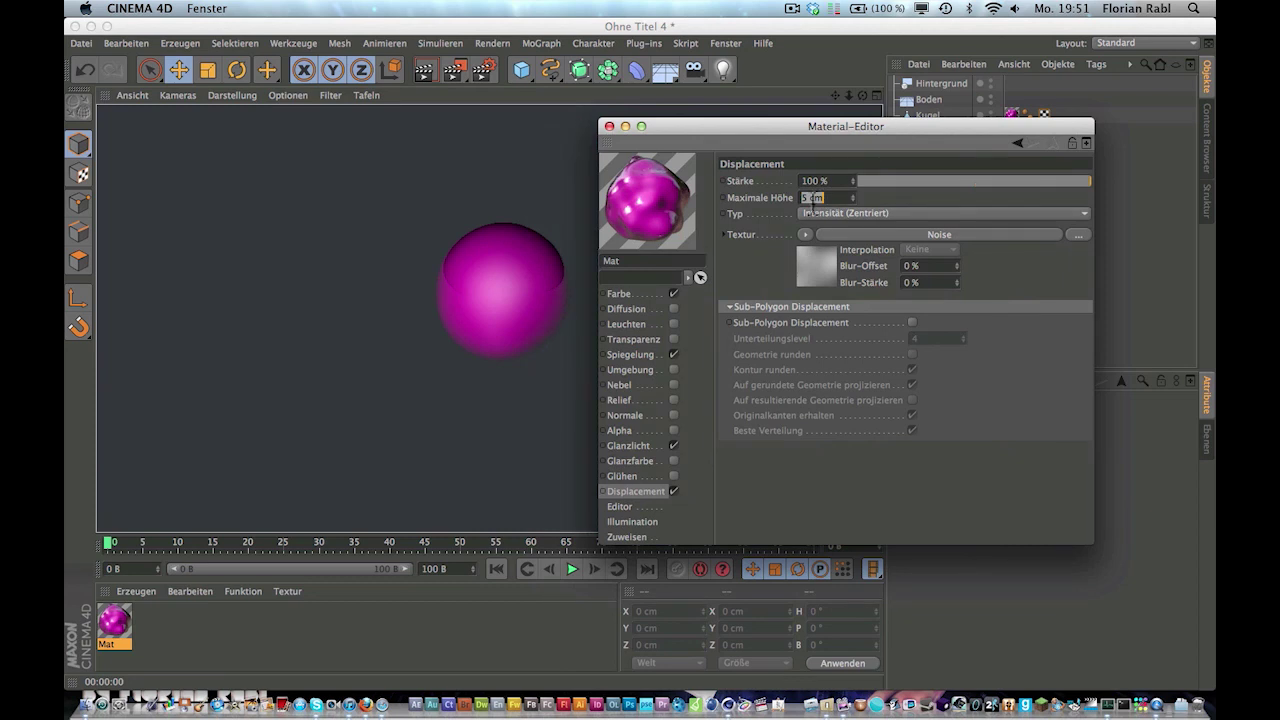
text(200)
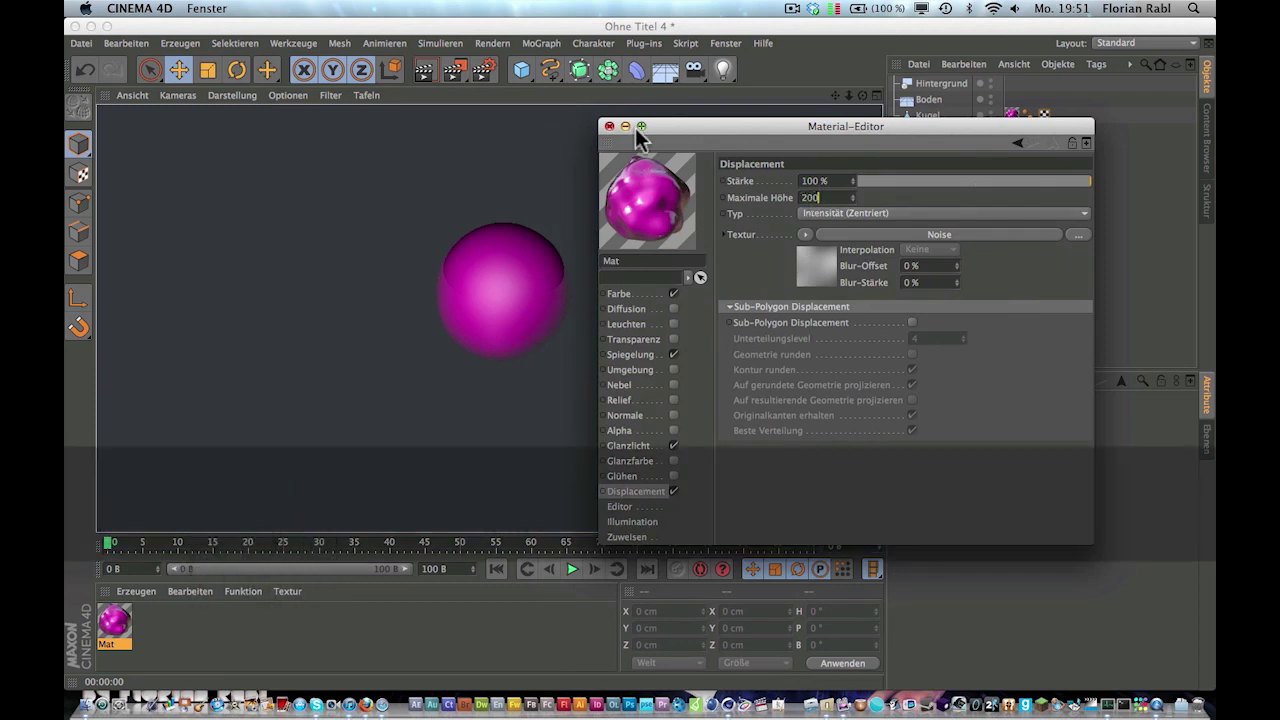
click(428, 66)
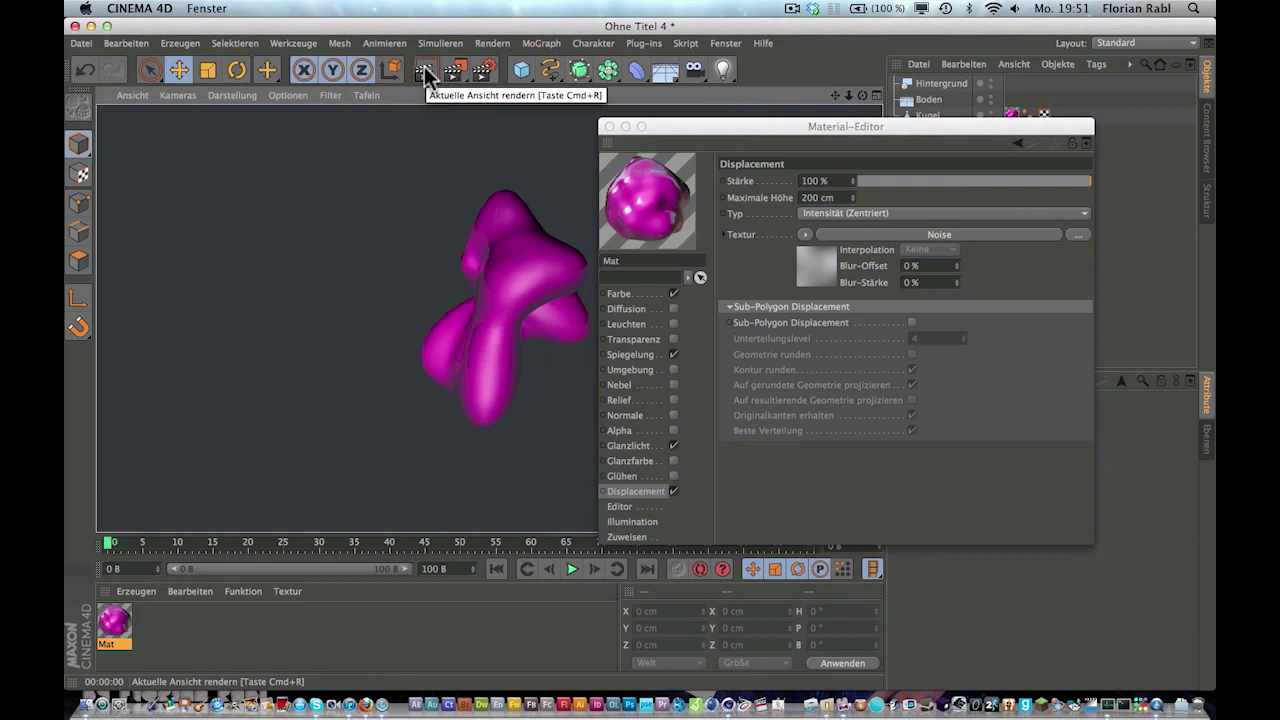
Try a maximum displacement height of 100 cm and render the view again
drag(760, 126, 827, 104)
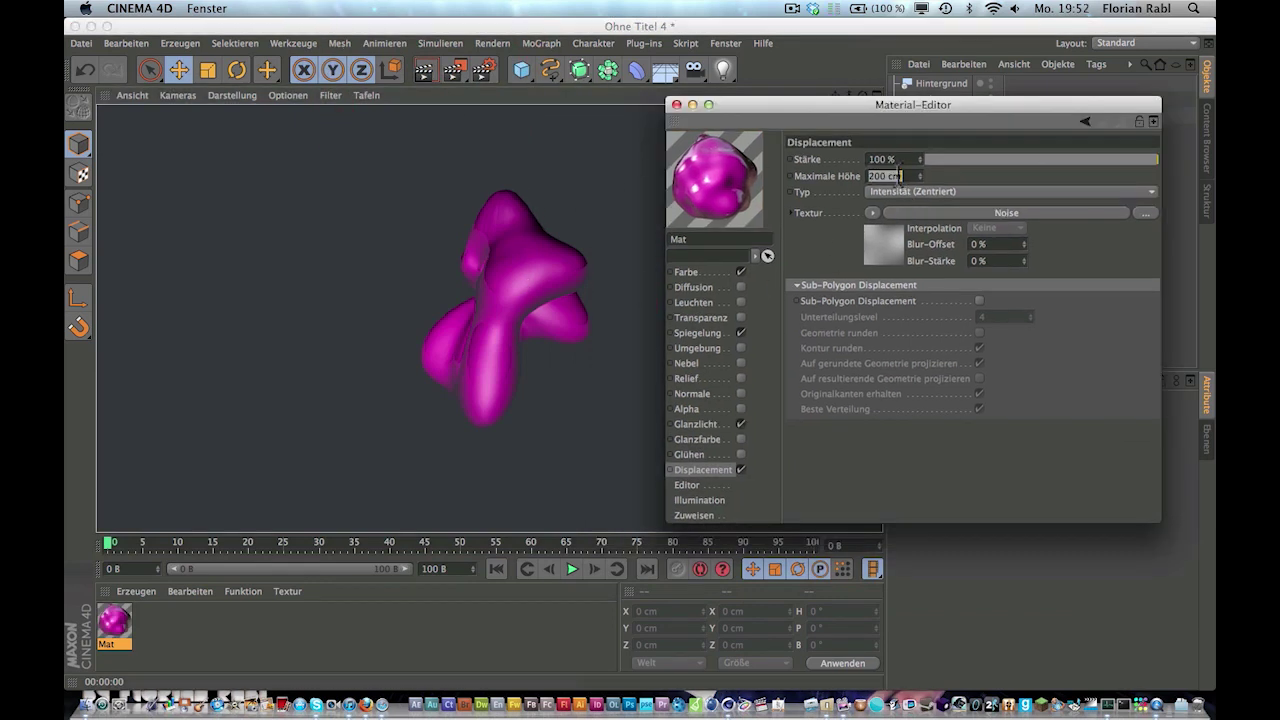
text(100)
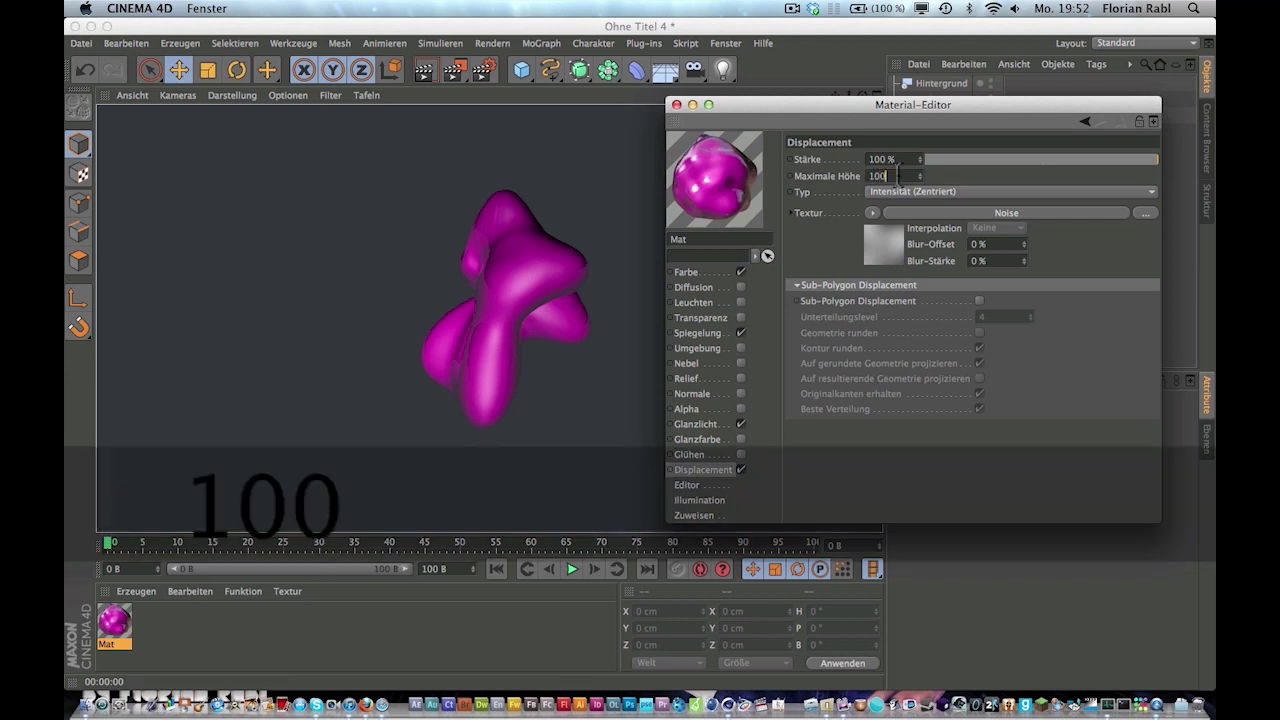
key(Return)
click(430, 69)
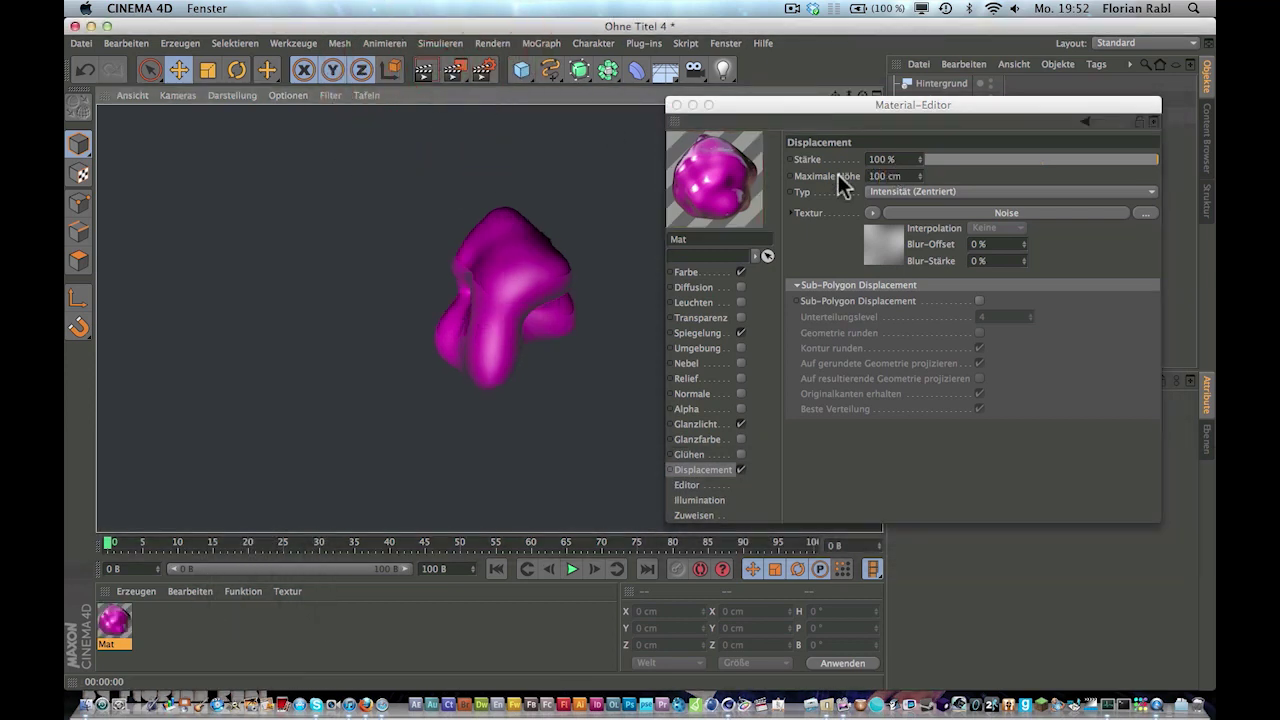
Set the magenta material's maximum displacement height to 50 cm, render the view and close the material's settings
click(886, 176)
text(50)
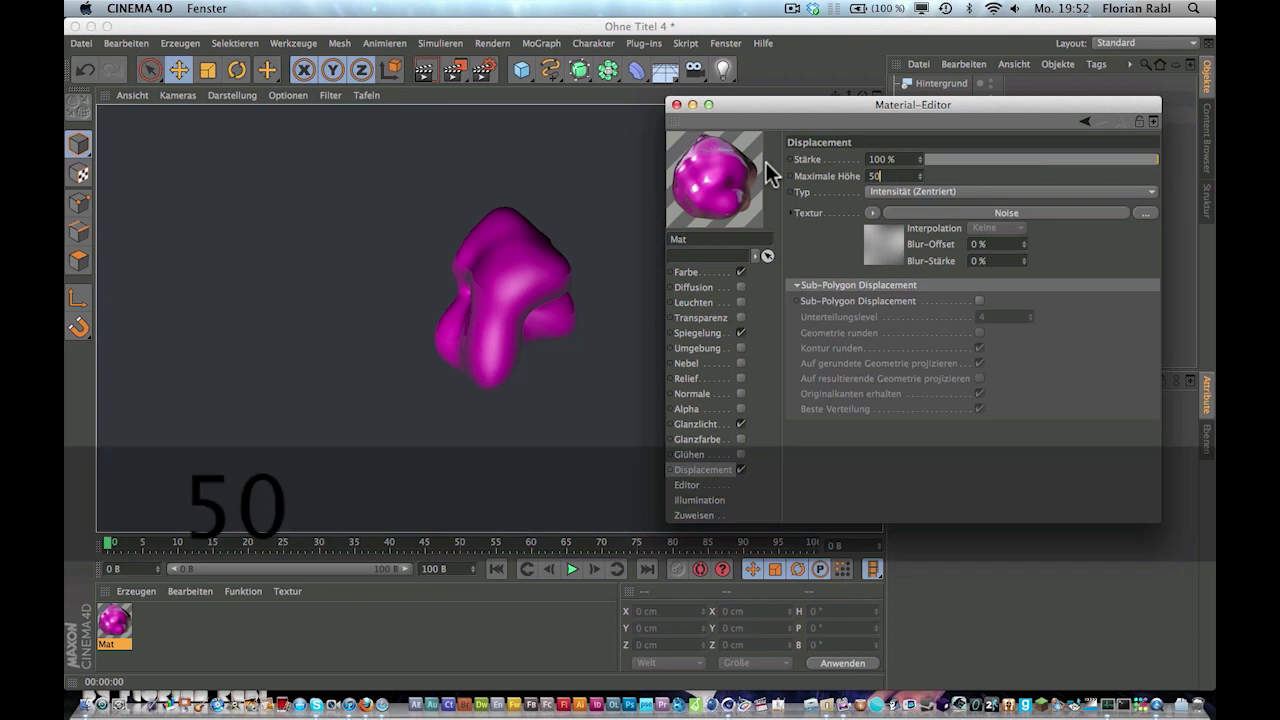
click(428, 70)
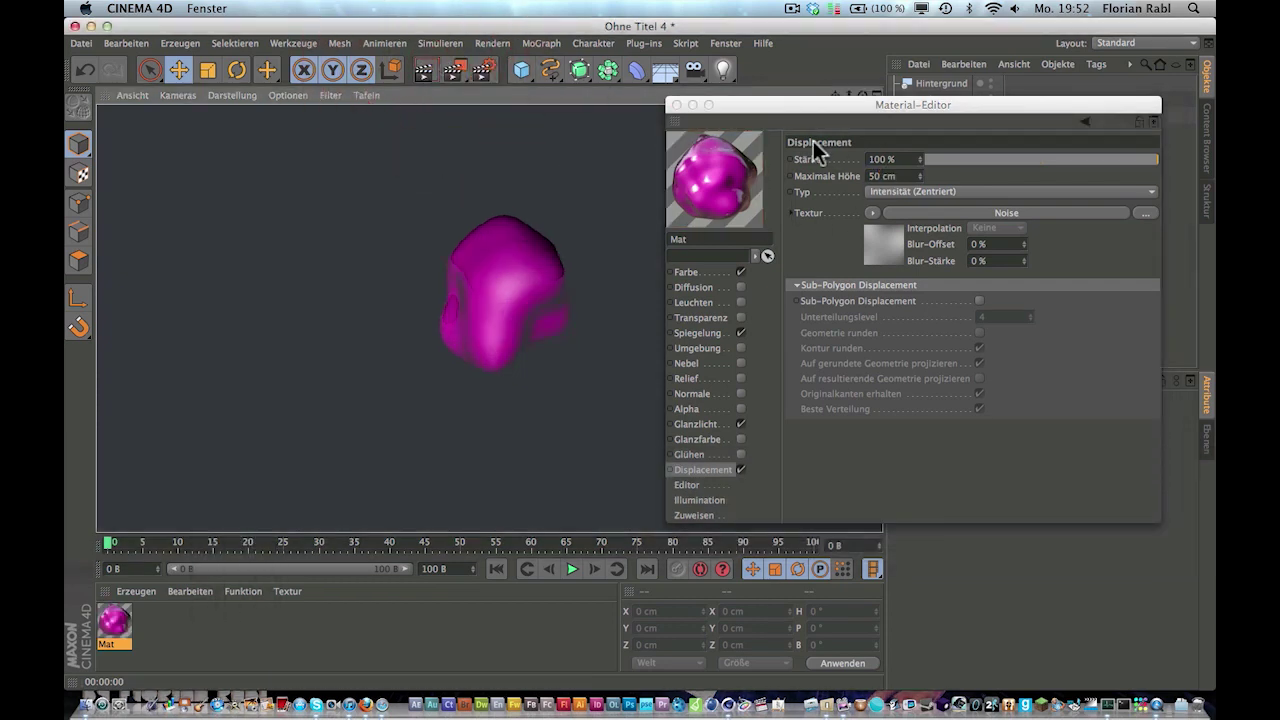
click(677, 104)
Create a second material for the floor and background
double_click(303, 620)
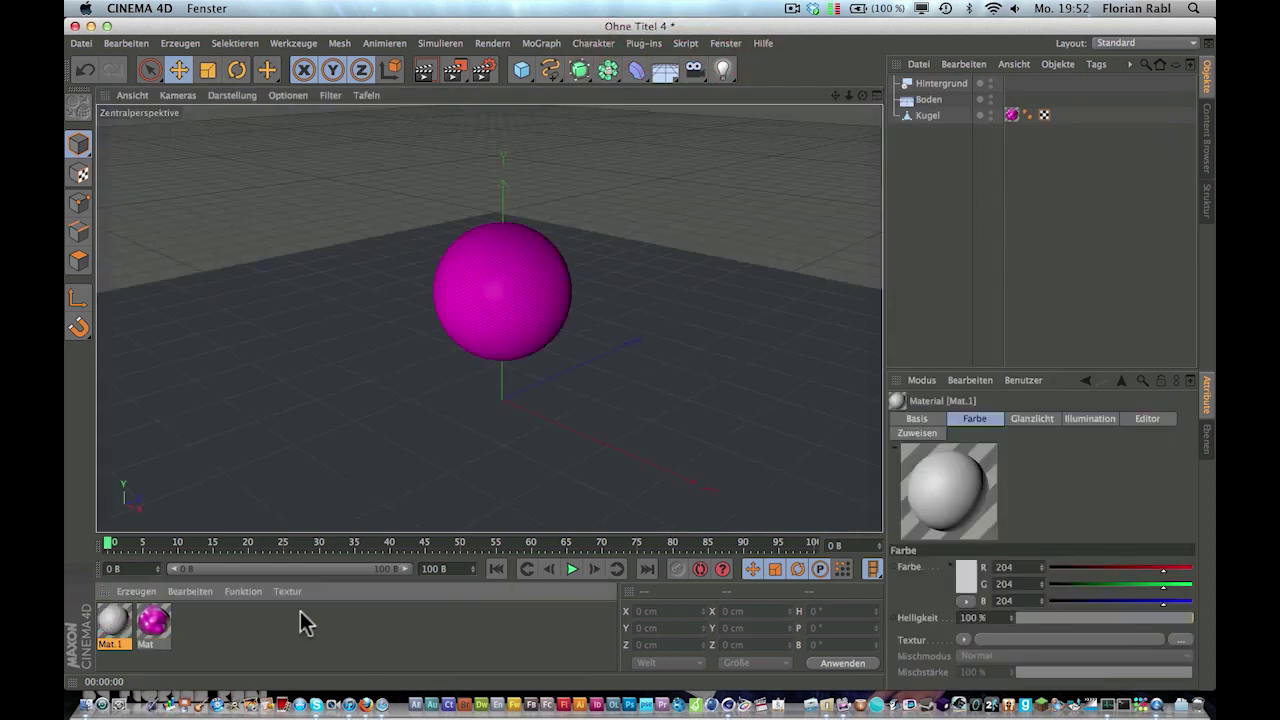
double_click(113, 620)
Uncover the desktop and preview The Boogie Blob.mp4 to examine its background and floor colours, then return to the Cinema 4D scene
click(502, 30)
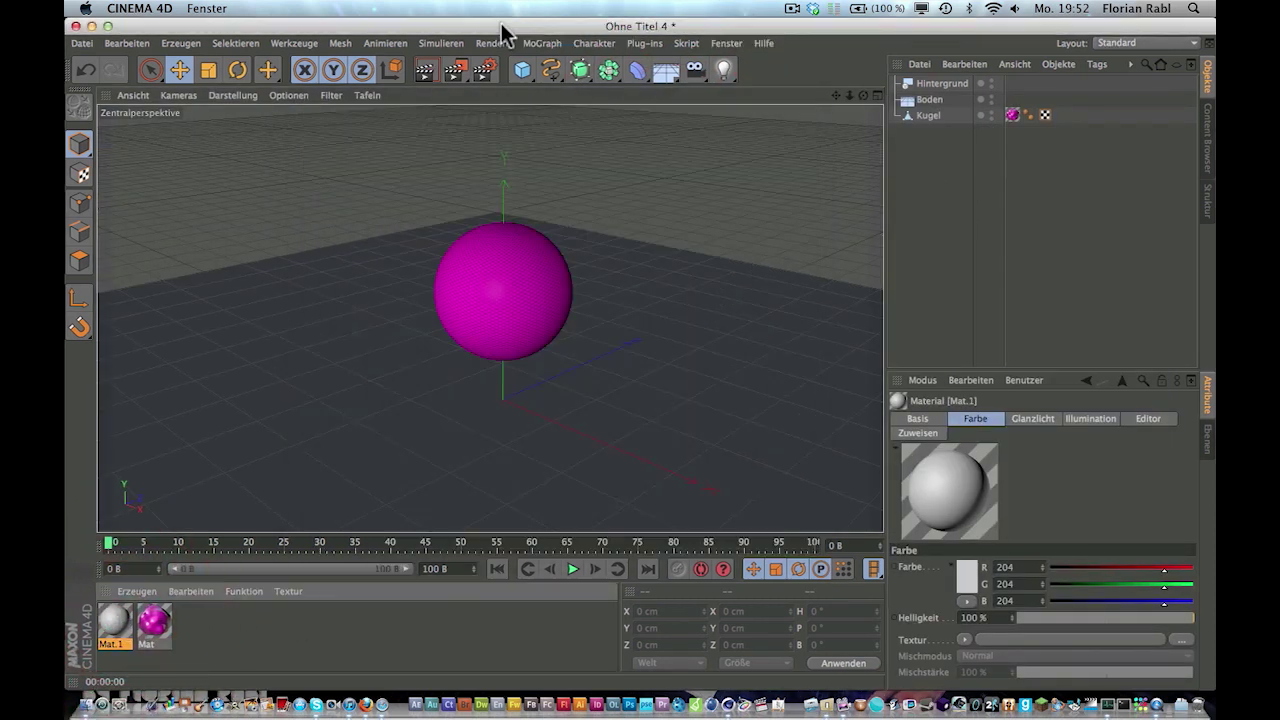
drag(497, 33, 491, 236)
click(474, 125)
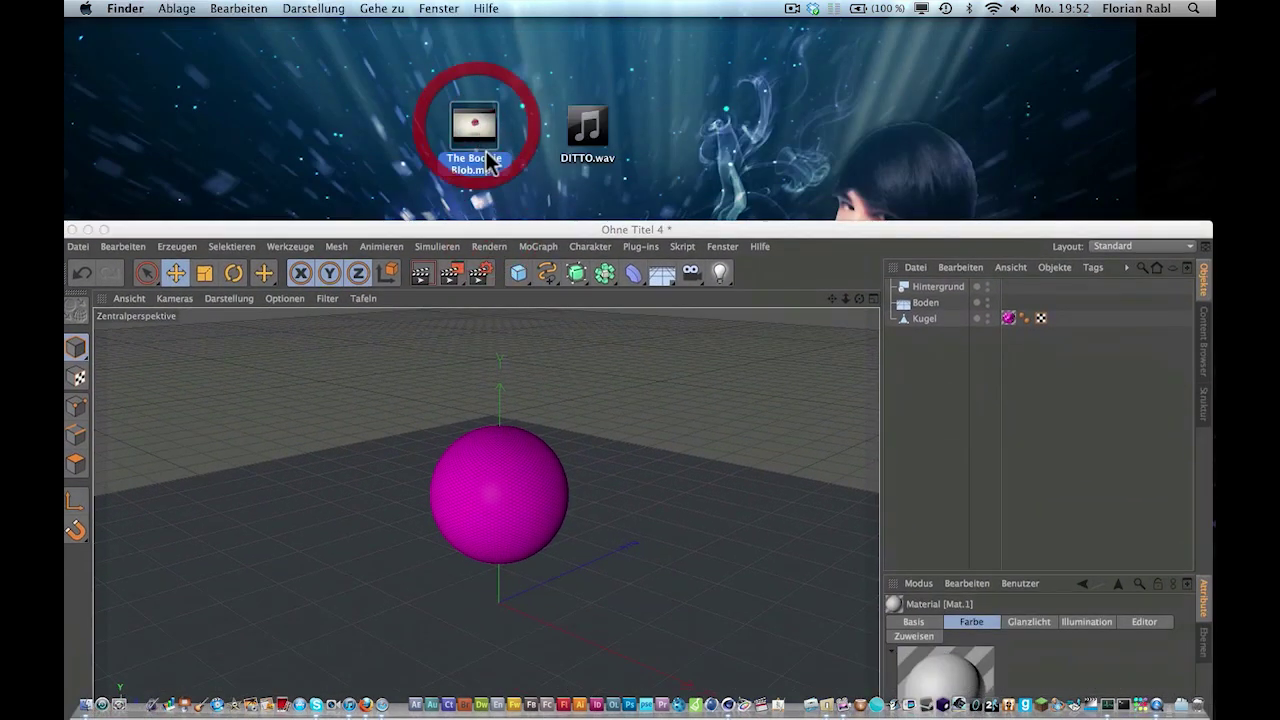
key(space)
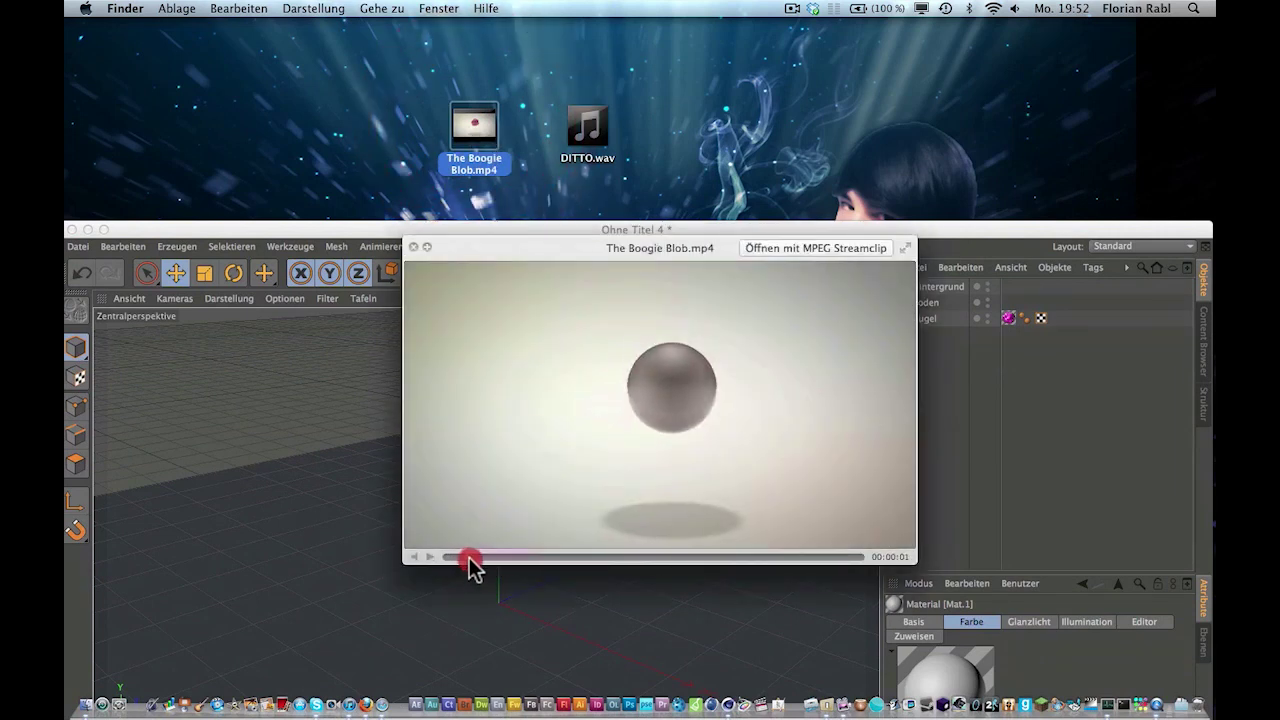
key(space)
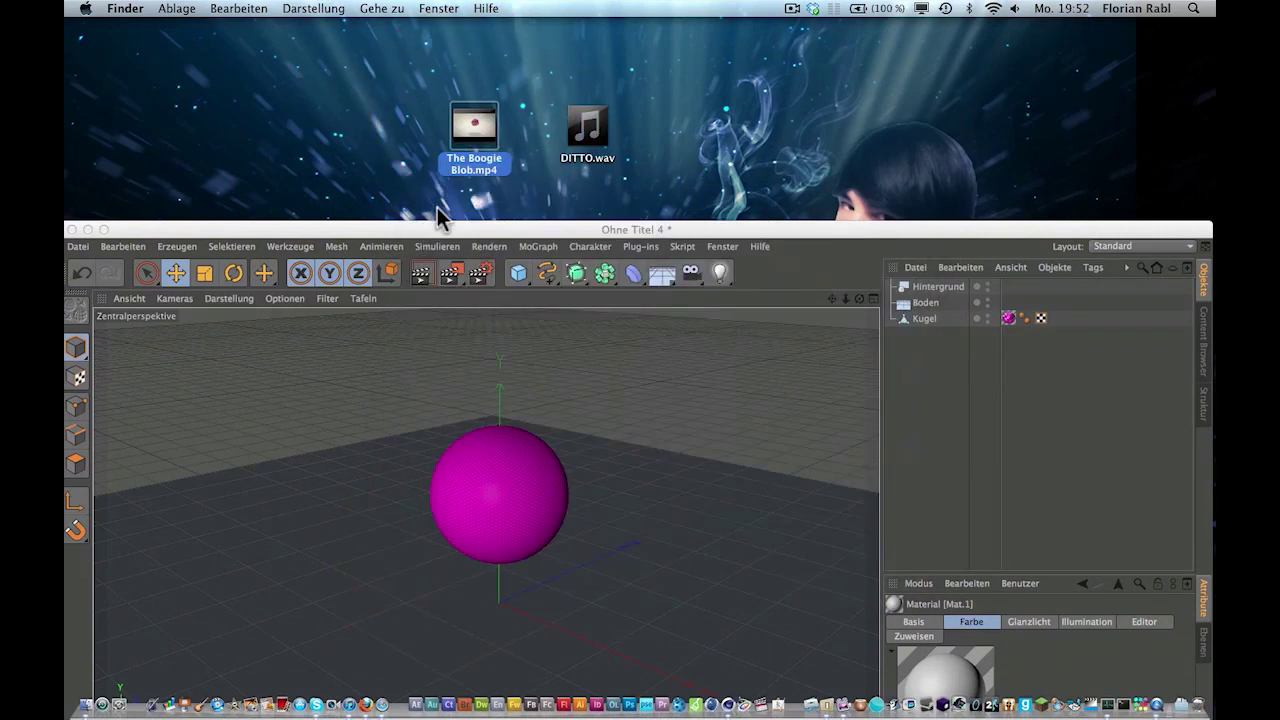
drag(440, 229, 450, 35)
Load a Farbverlauf shader as the new material's colour texture and set its gradient type to 2D - Kreisförmig
double_click(113, 621)
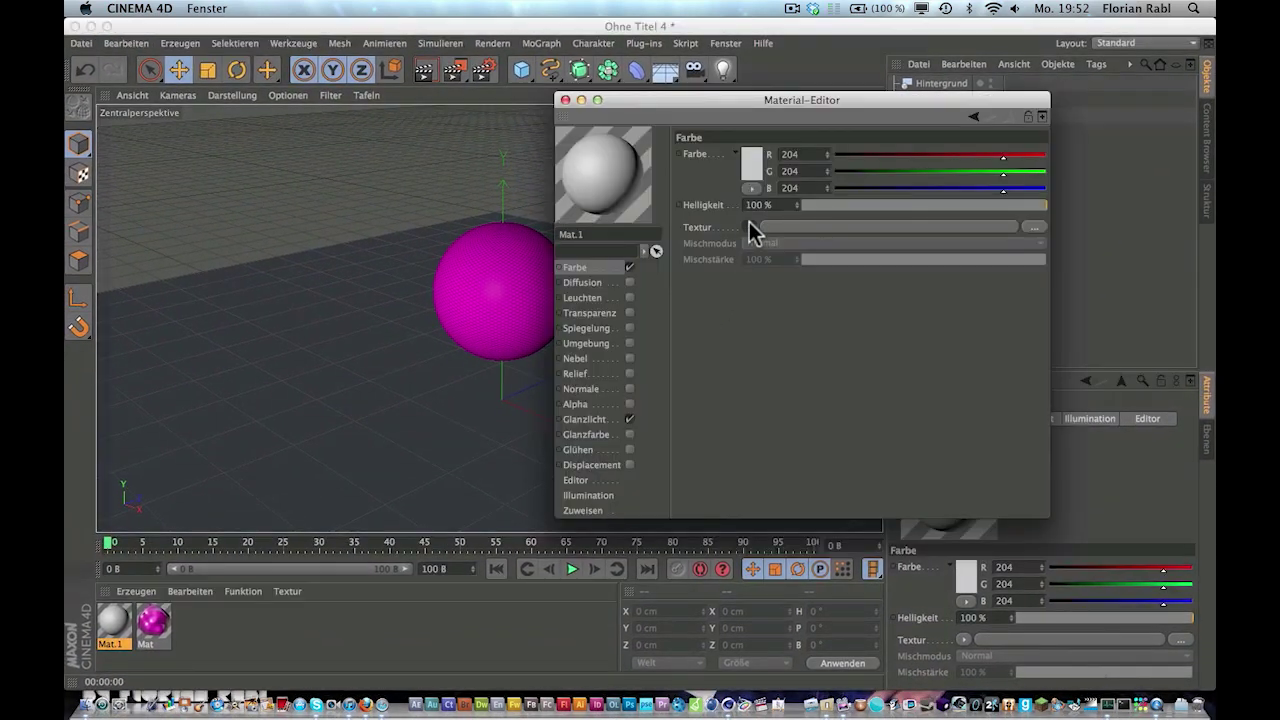
click(749, 227)
click(831, 387)
click(853, 224)
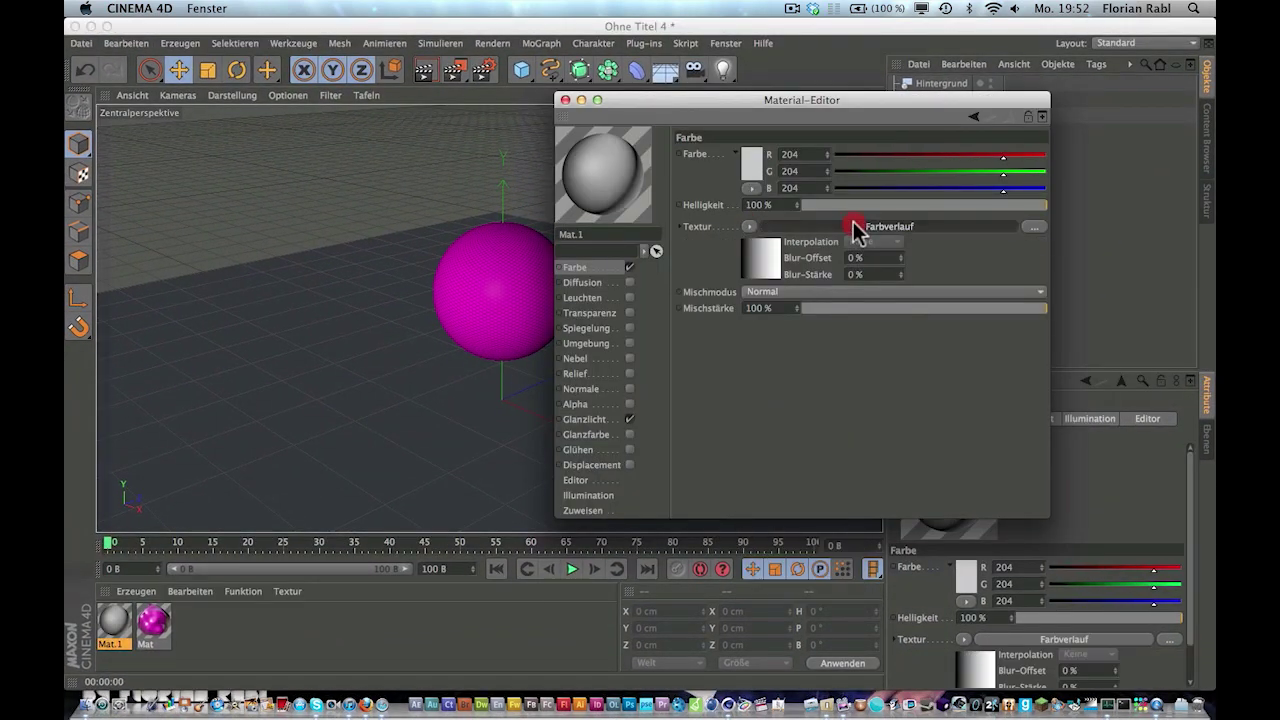
click(893, 283)
click(881, 371)
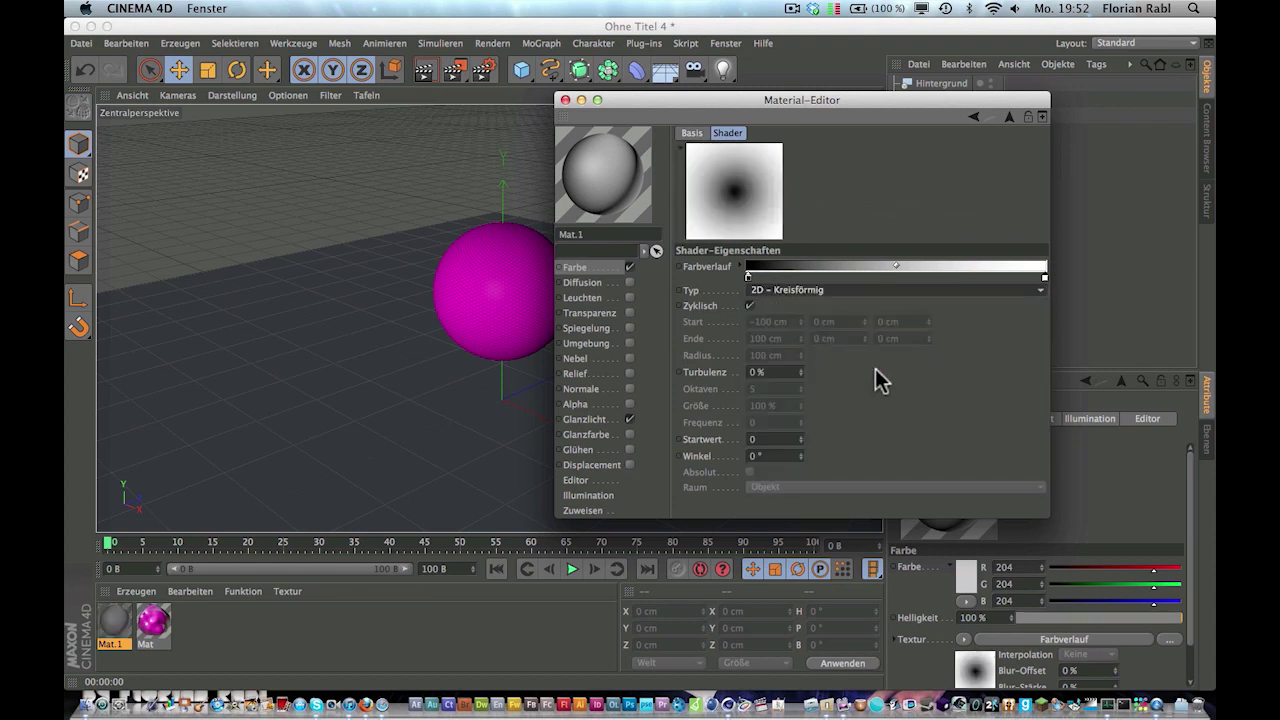
Colour the circular gradient's black knot light grey
double_click(748, 279)
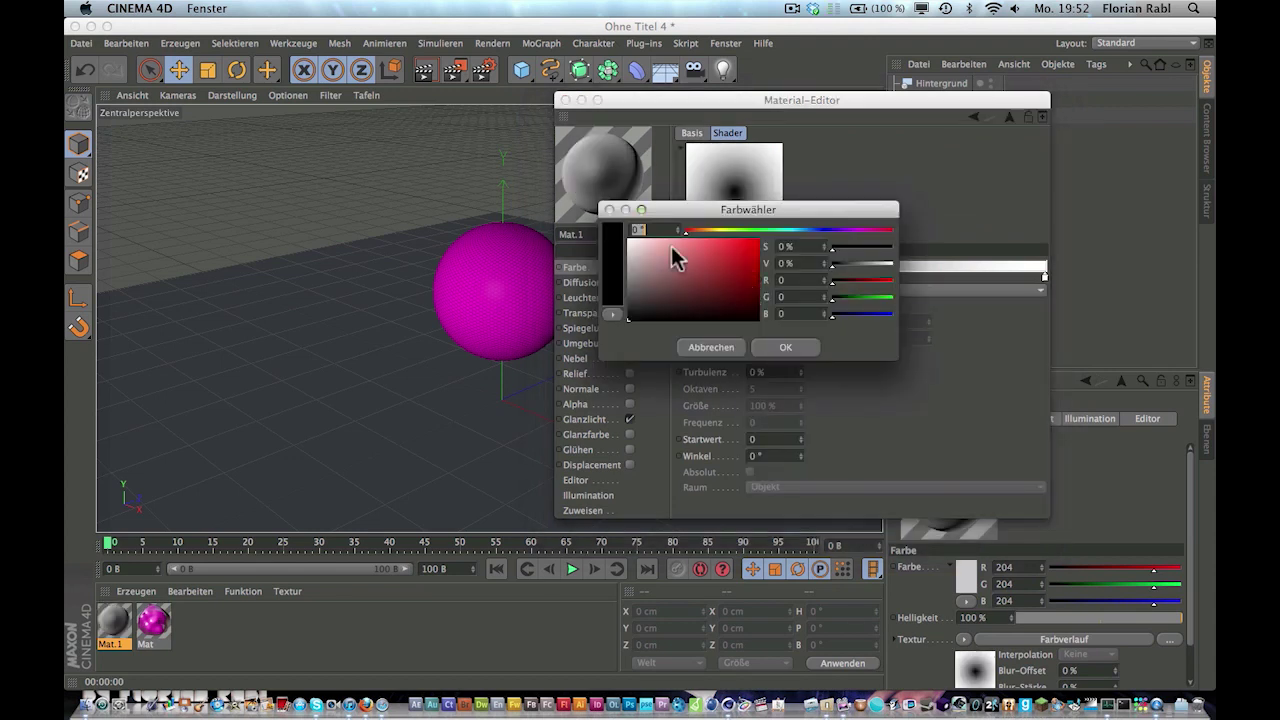
drag(640, 276, 614, 265)
click(785, 347)
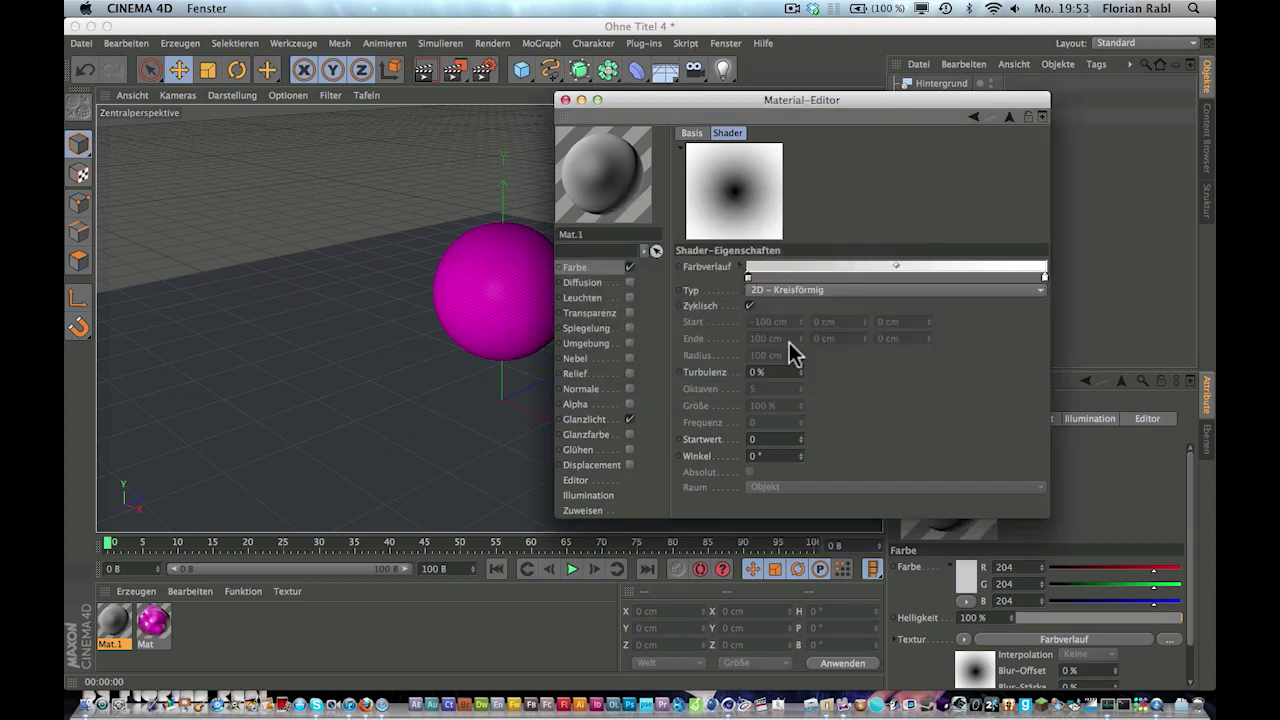
Colour the circular gradient's white knot a pale yellowish beige
double_click(1044, 278)
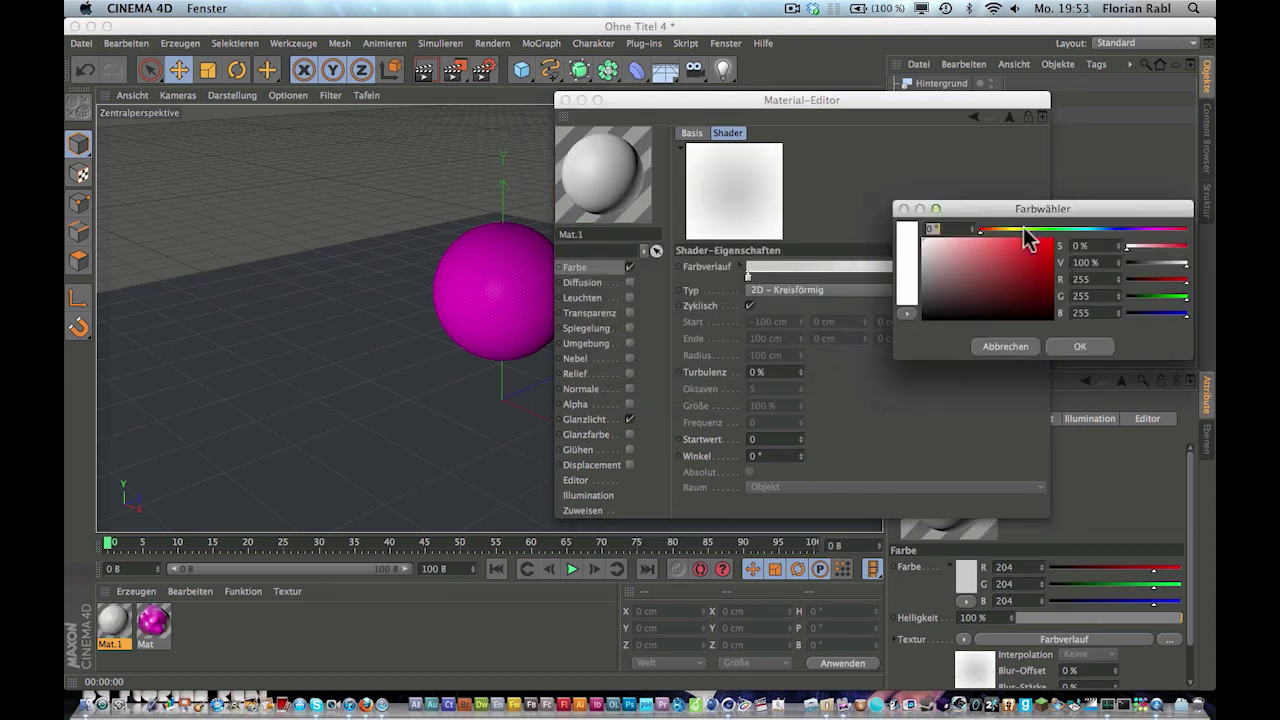
click(1007, 229)
drag(935, 262, 948, 255)
click(1080, 347)
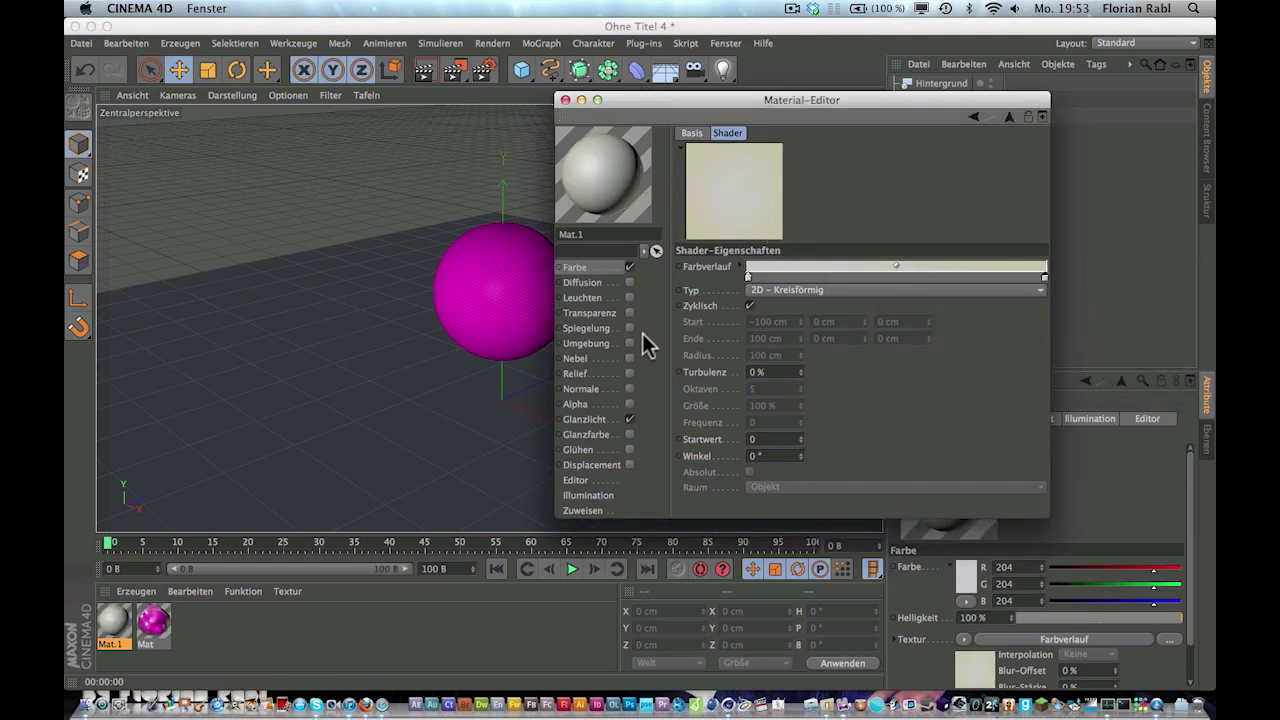
Close the material's settings and apply the light gradient material to both the Boden and Hintergrund objects
key(super+w)
drag(978, 92, 925, 105)
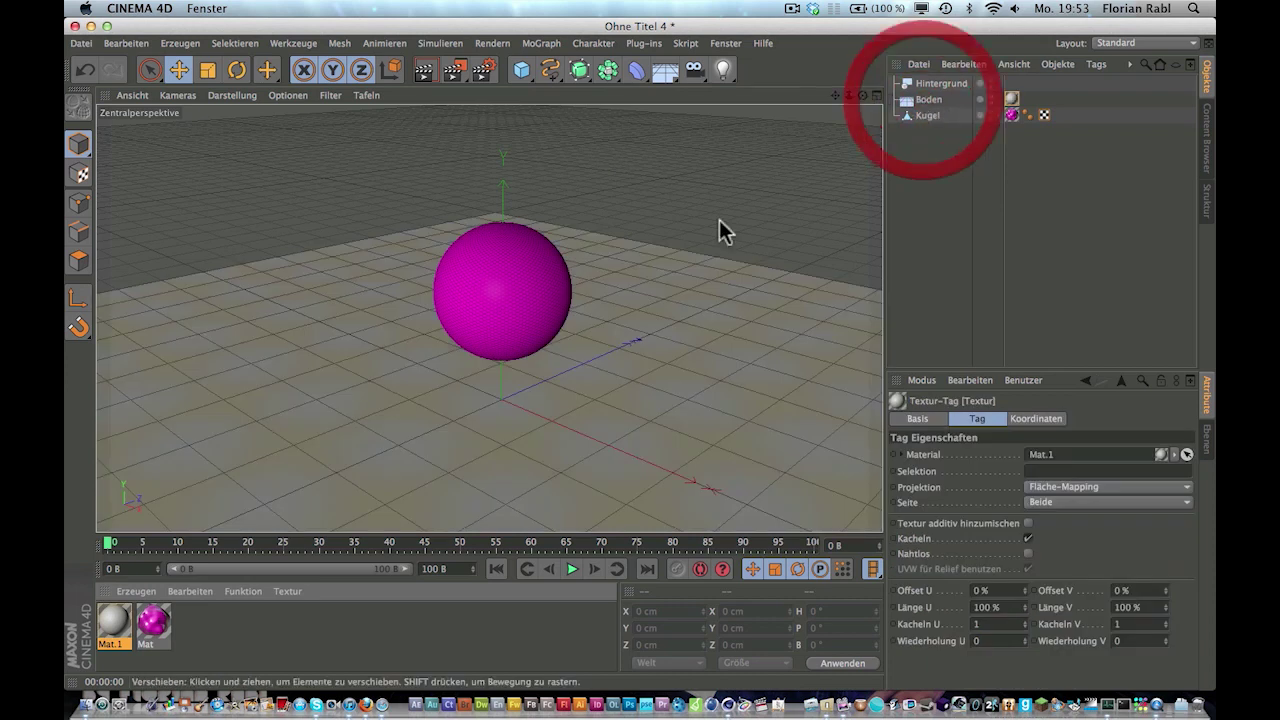
mouse_move(118, 630)
mouse_down()
mouse_move(357, 497)
mouse_move(936, 88)
mouse_up()
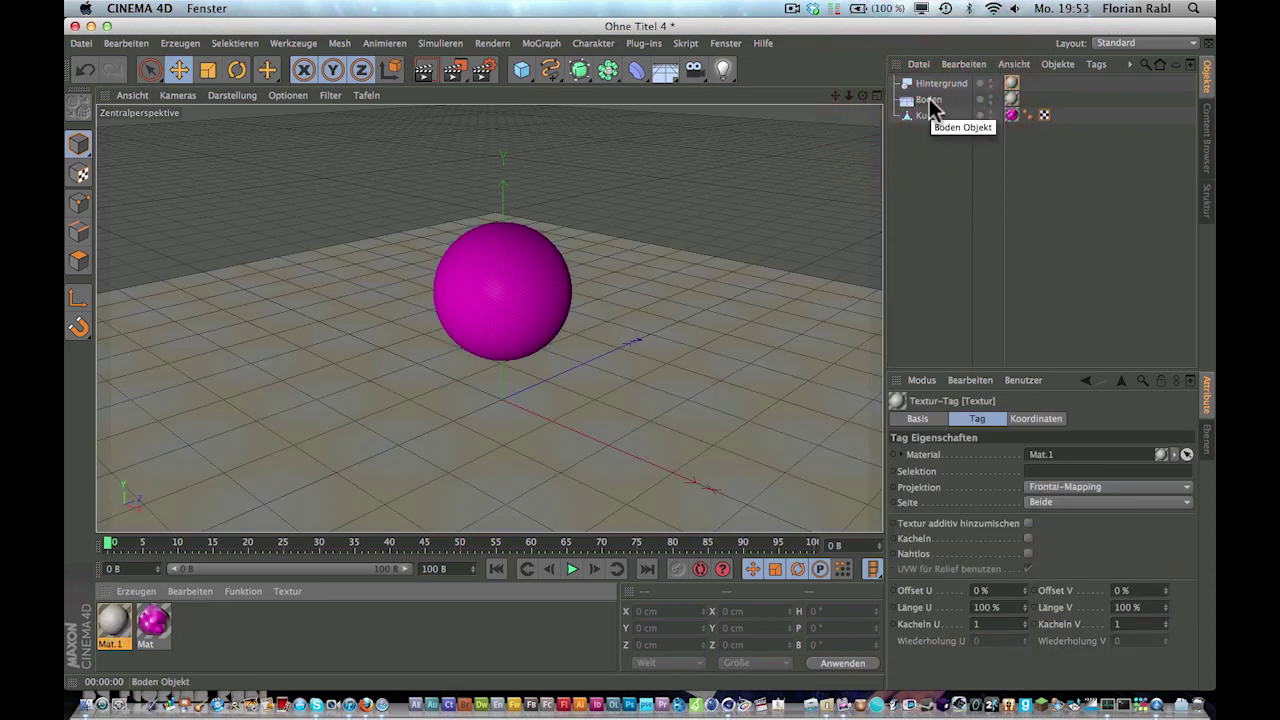
Add a Render tag to the Boden object and enable its Hintergrund-Compositing option
right_click(931, 103)
mouse_move(954, 104)
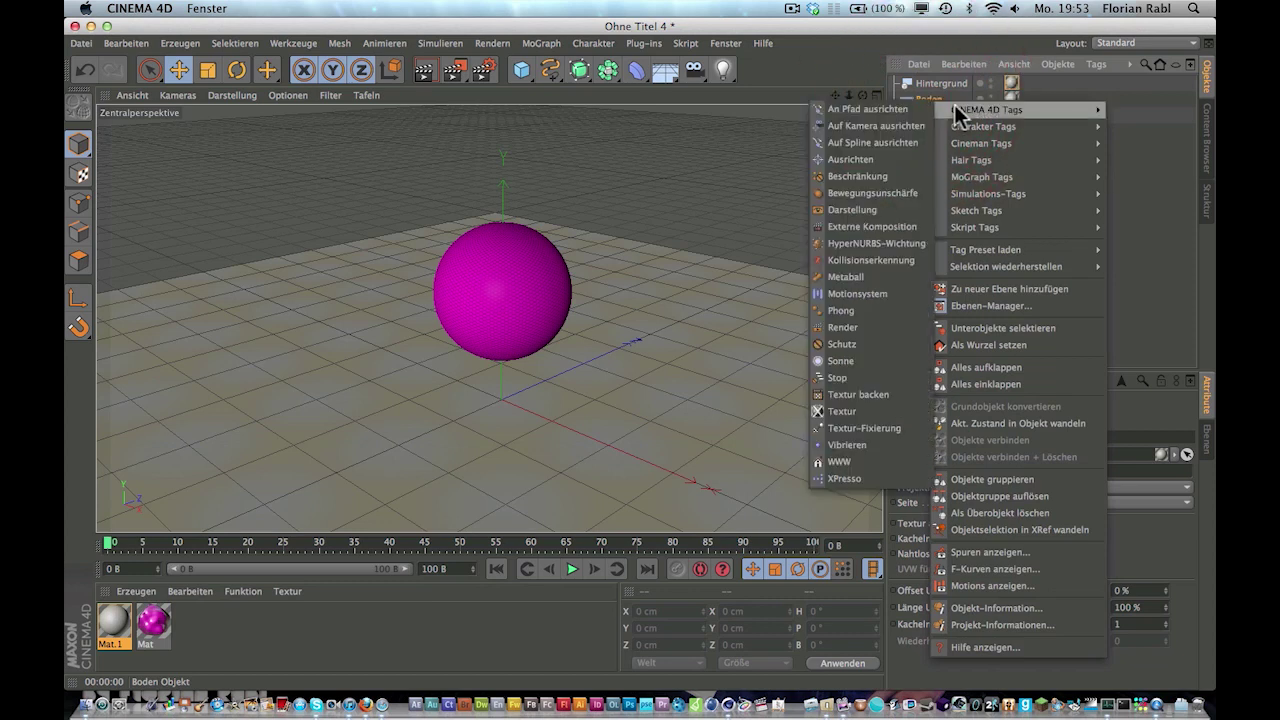
click(876, 328)
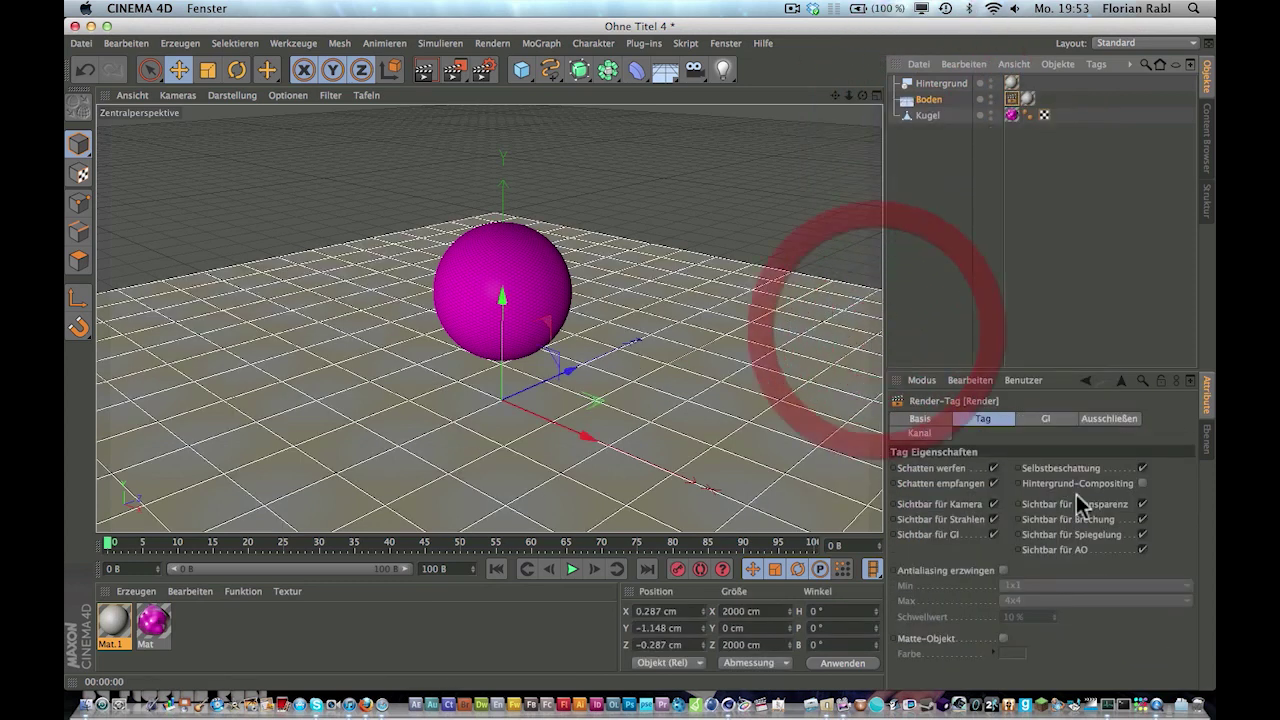
click(1142, 484)
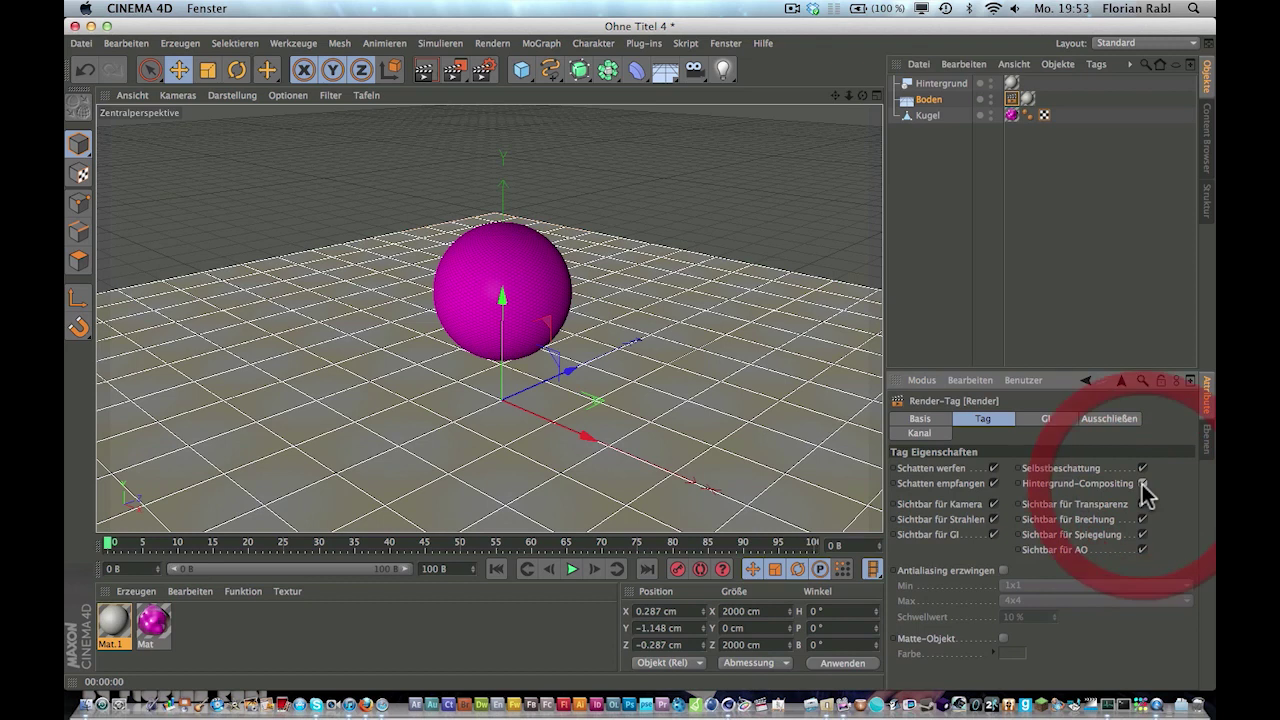
Set the projection of the Boden object's texture tag to Frontal-Mapping
click(1029, 99)
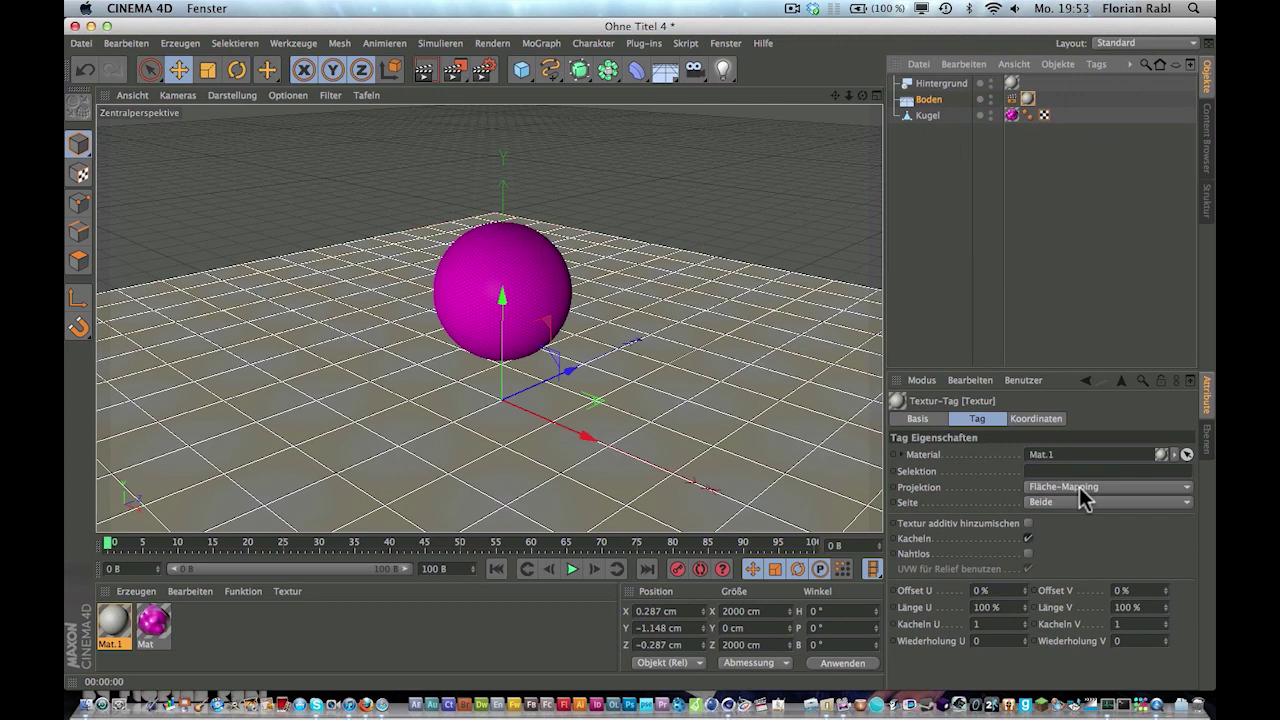
click(1082, 497)
click(1065, 560)
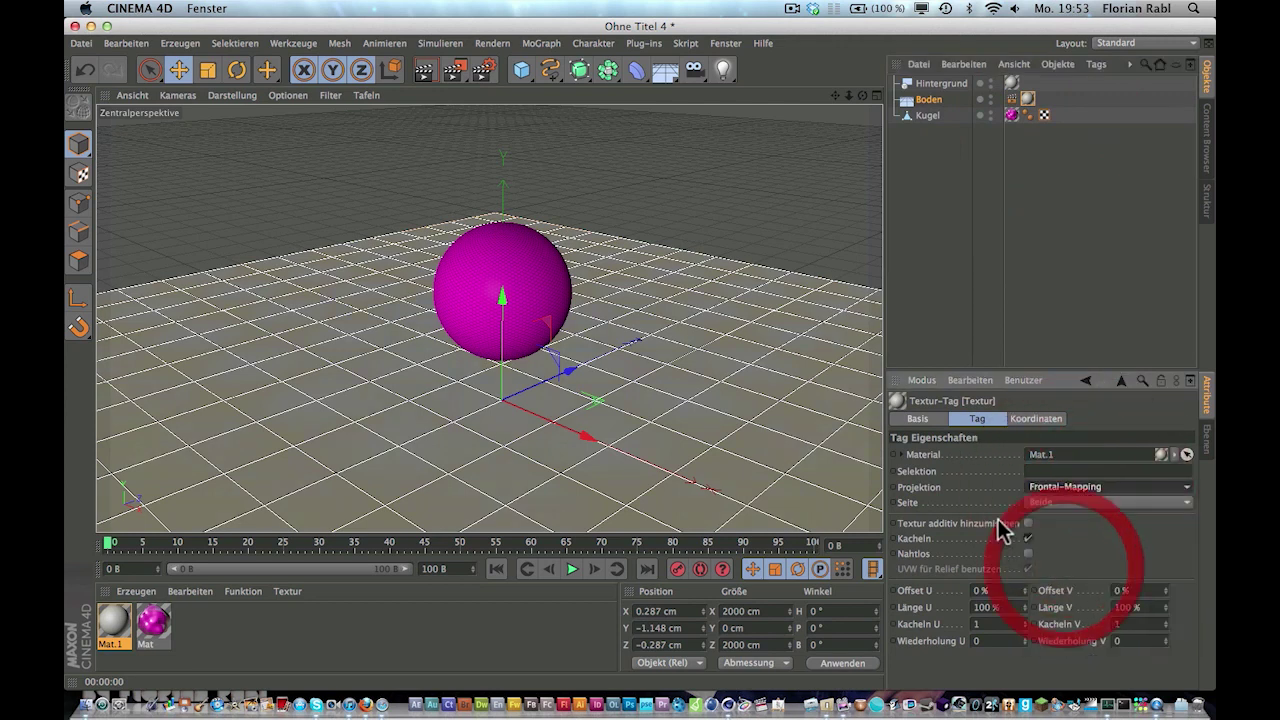
Test-render the view, and add a light raised about 756 cm above the floor over the sphere
click(438, 70)
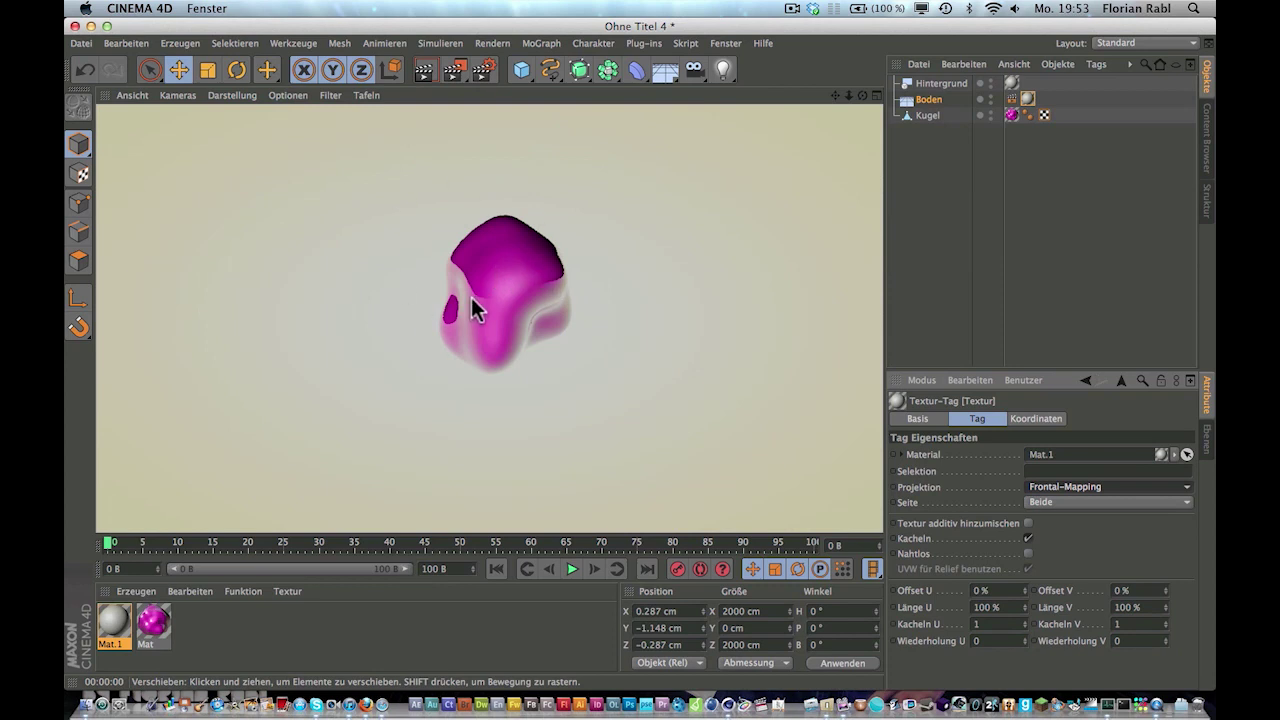
click(523, 205)
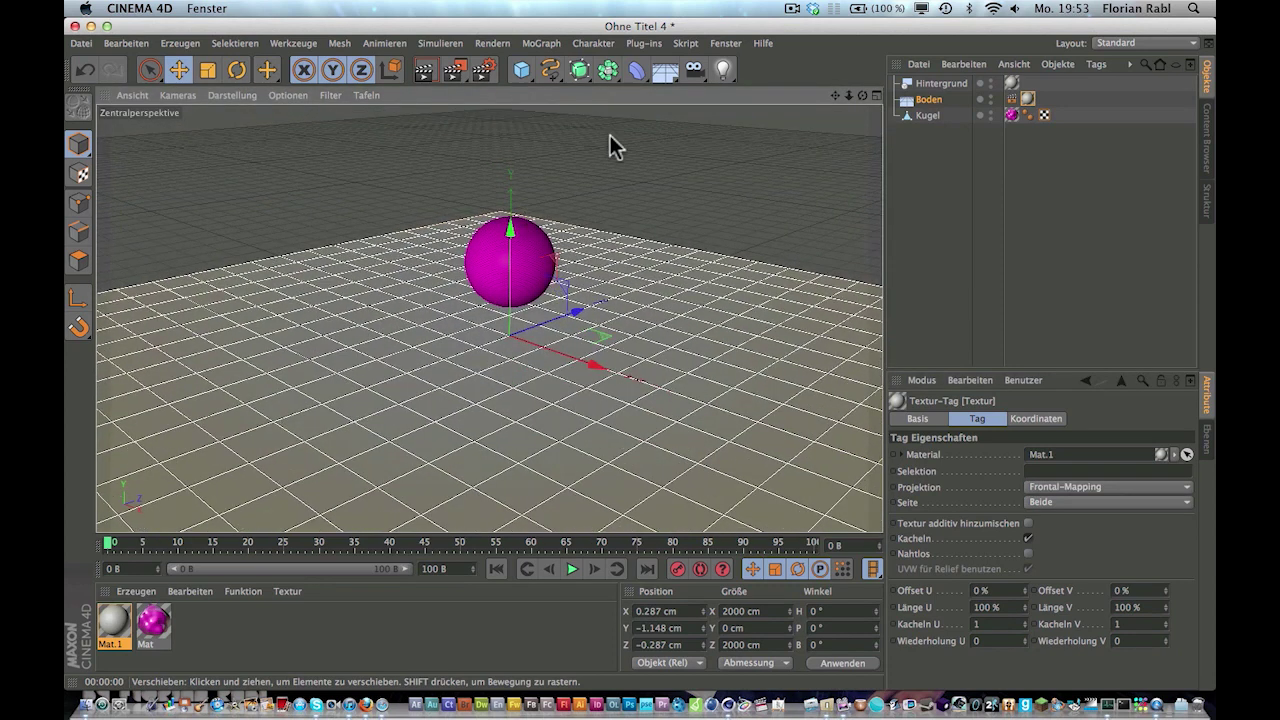
click(723, 70)
drag(514, 249, 504, 108)
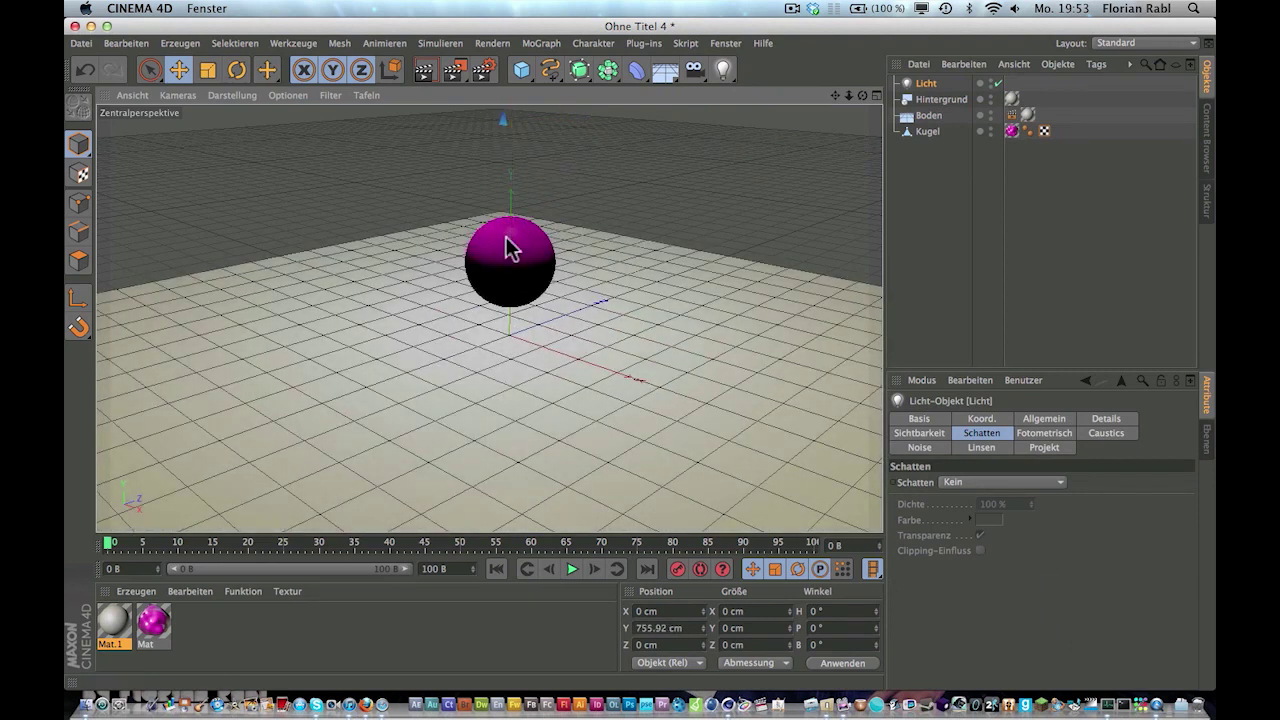
Give the light soft shadows of type Shad.-Maps (Weich) with a density of 50 %, and test-render the view
click(990, 483)
click(1002, 516)
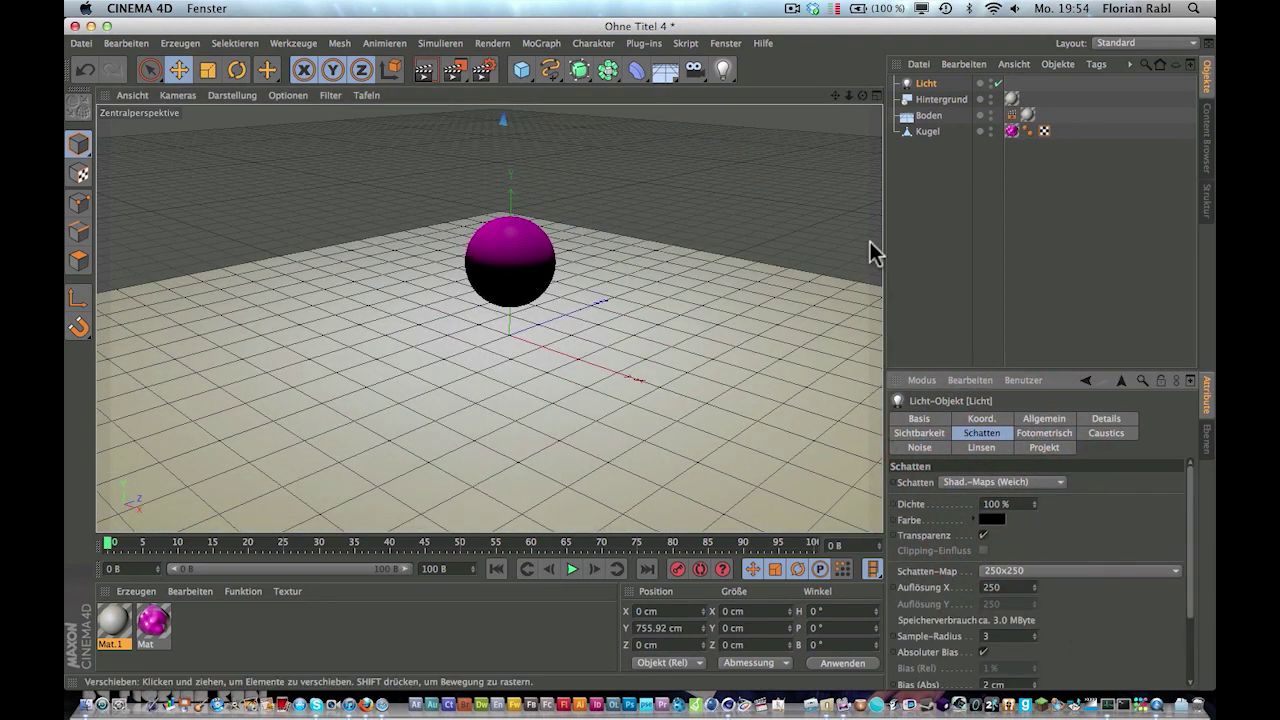
double_click(997, 504)
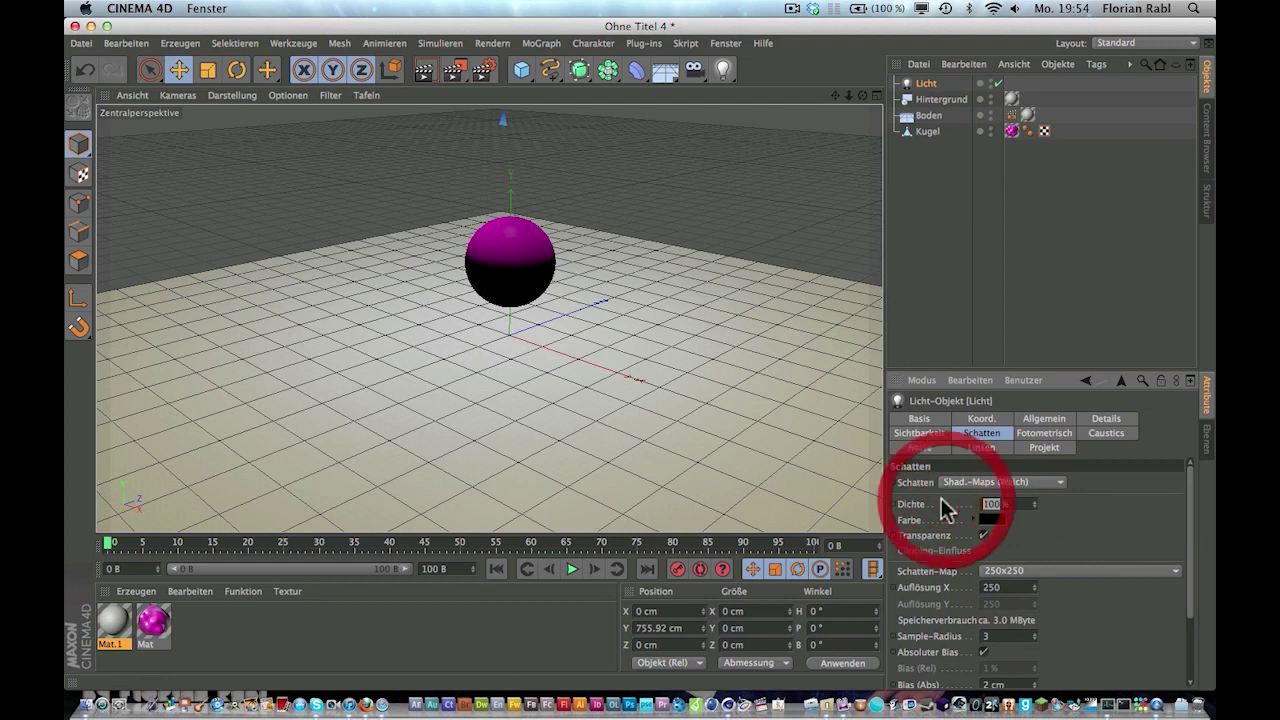
text(50)
click(1088, 522)
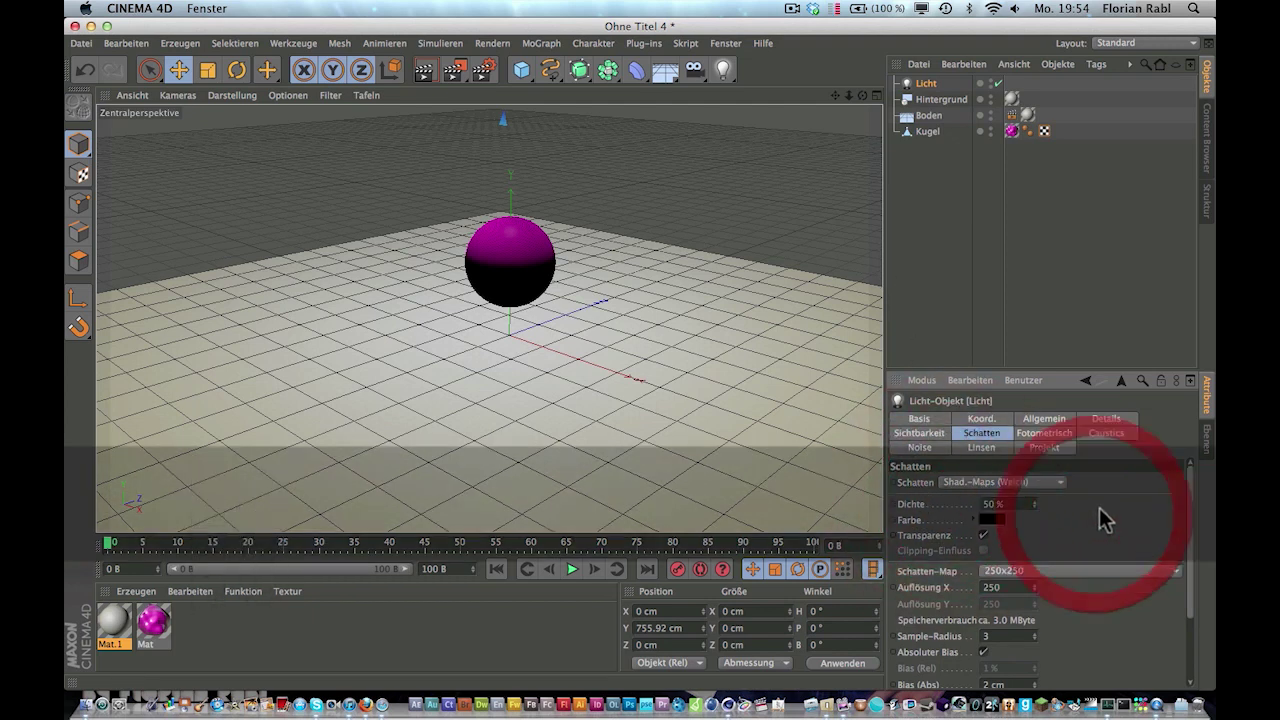
click(425, 67)
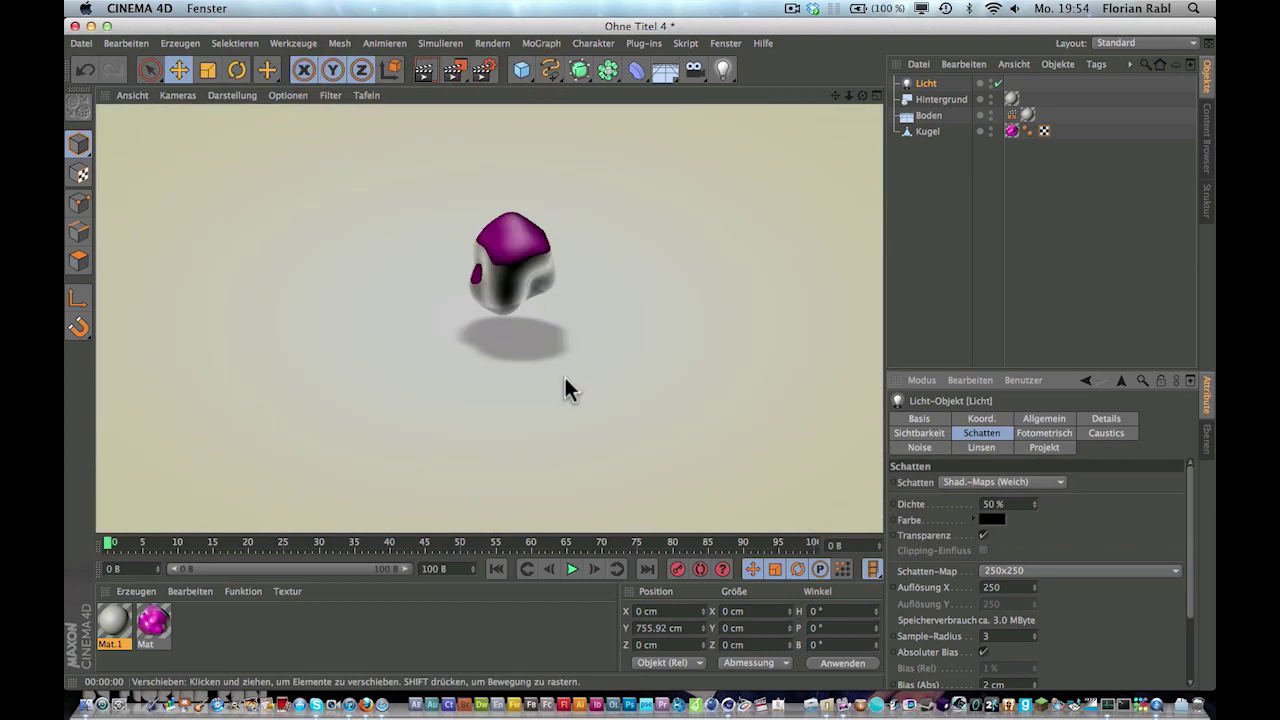
Raise the Kugel object to a height of about 331 cm above the floor and test-render the view
click(522, 212)
drag(510, 257, 511, 177)
drag(649, 143, 651, 206)
click(425, 68)
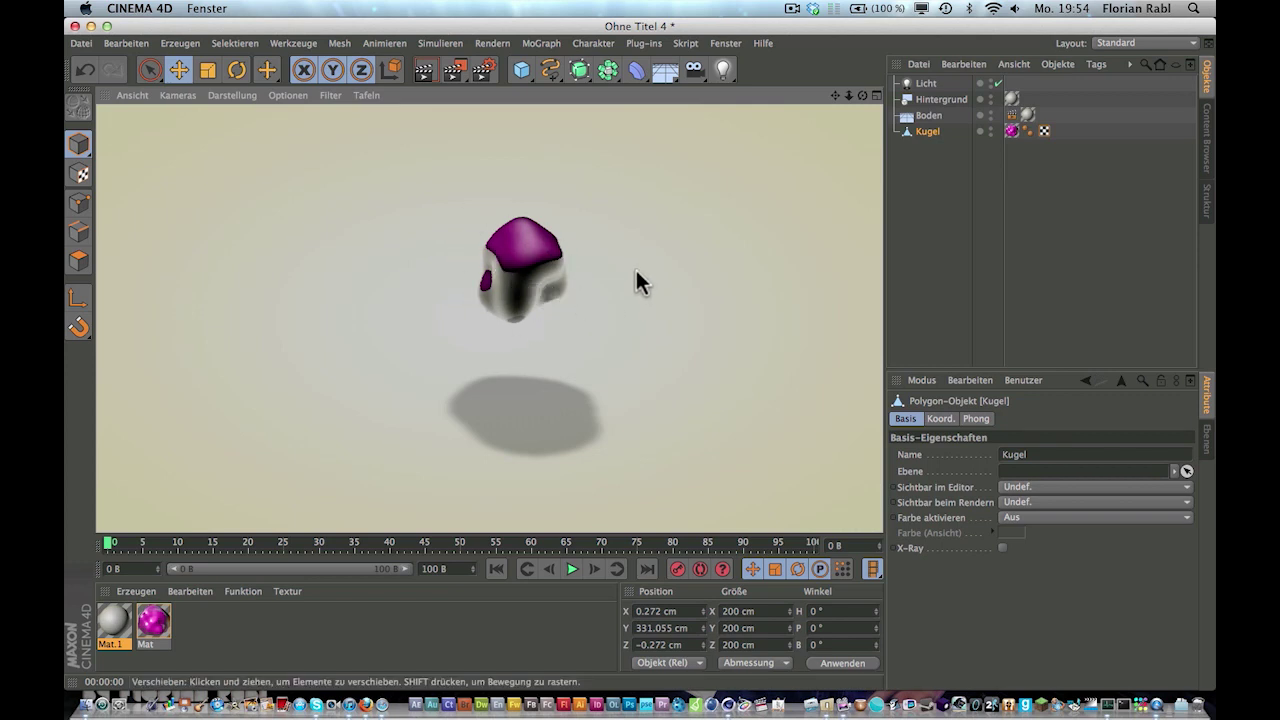
Add a MoGraph Sound effector and load DITTO.wav from the Desktop as its sound file
click(543, 43)
mouse_move(551, 67)
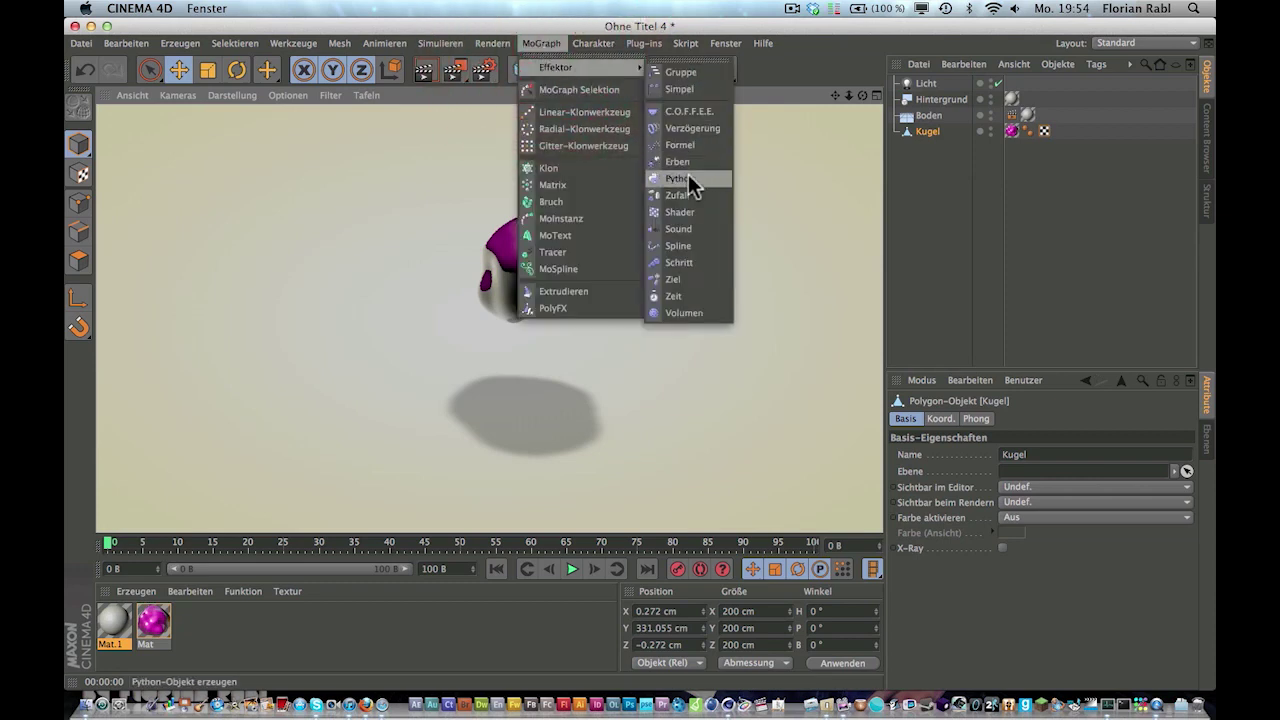
click(685, 228)
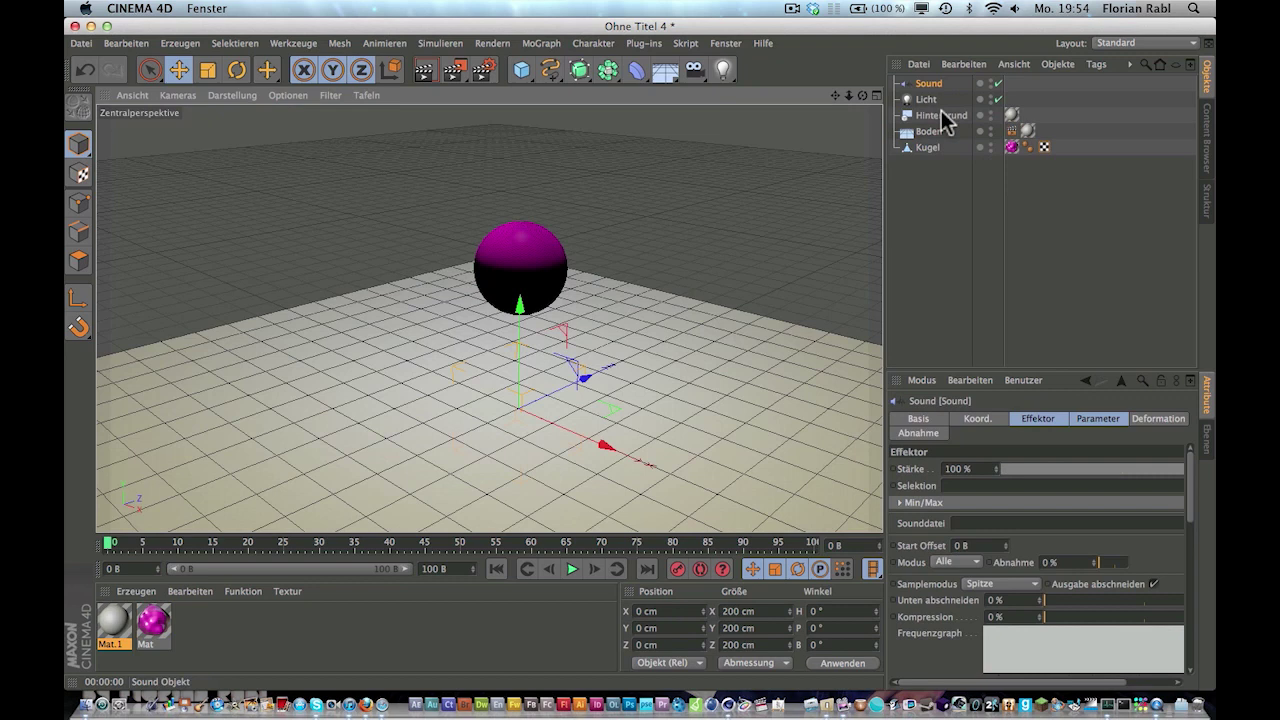
drag(886, 425, 766, 430)
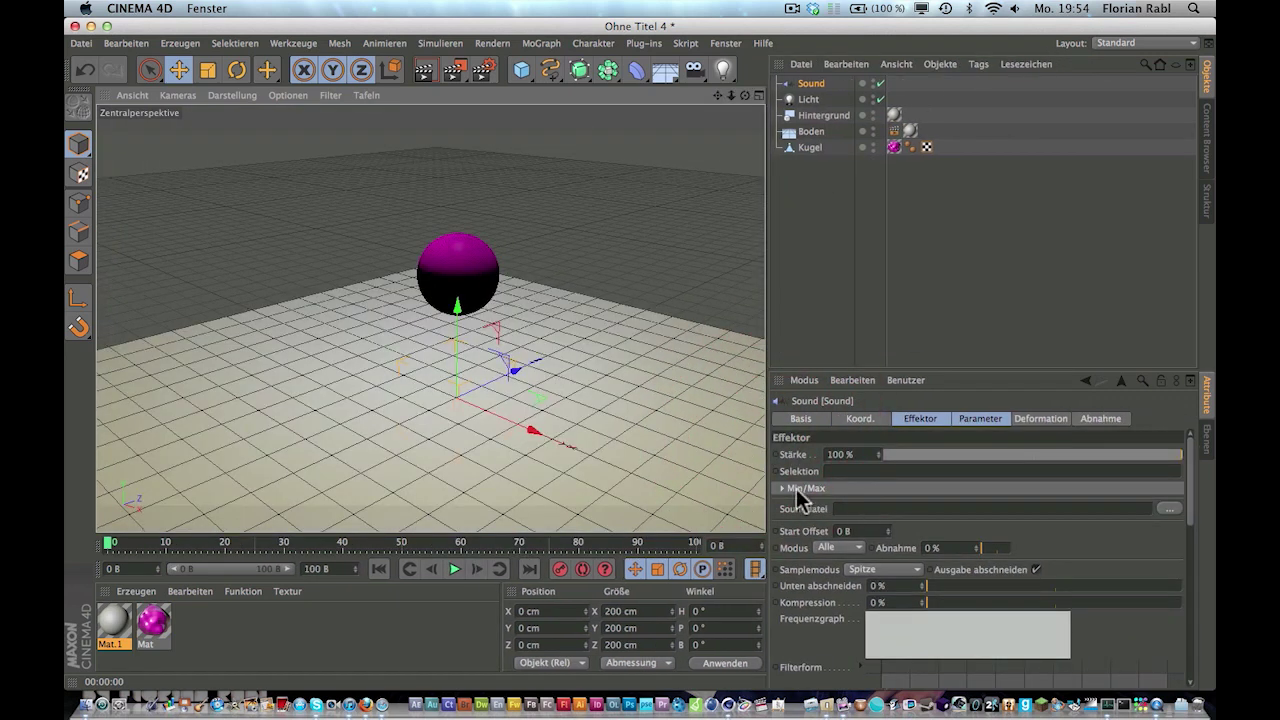
click(1170, 509)
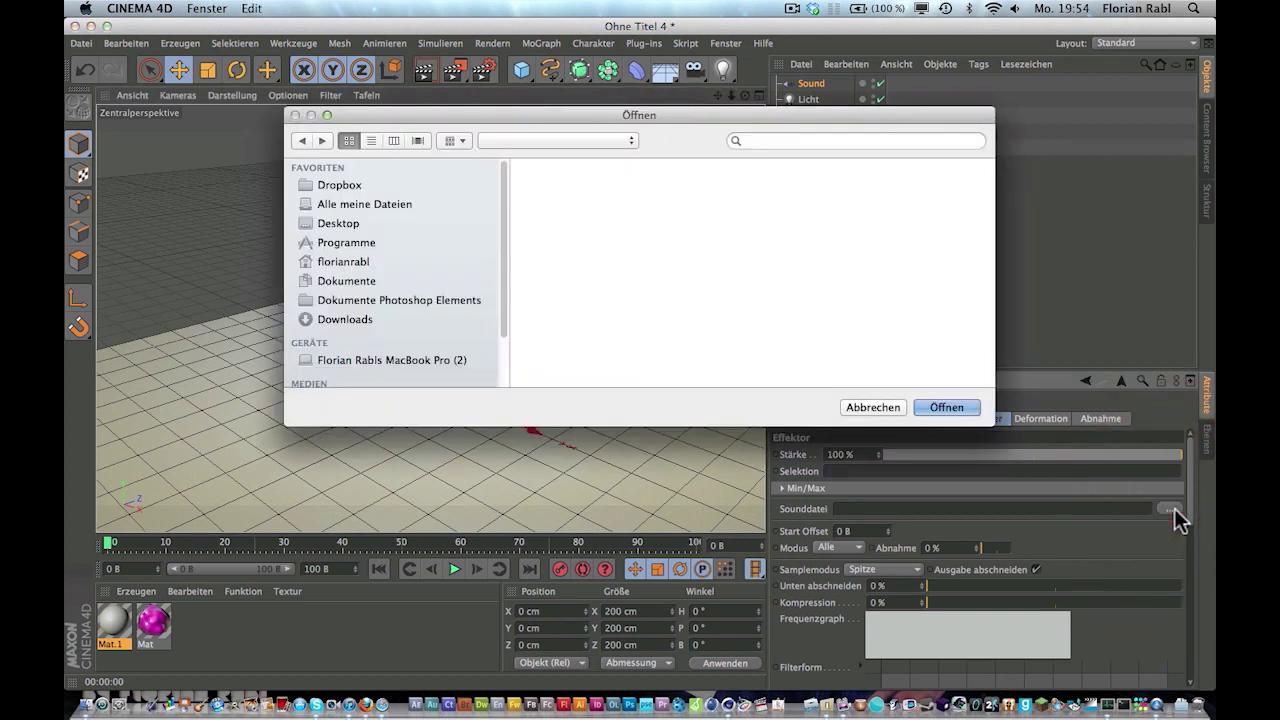
click(596, 180)
click(944, 408)
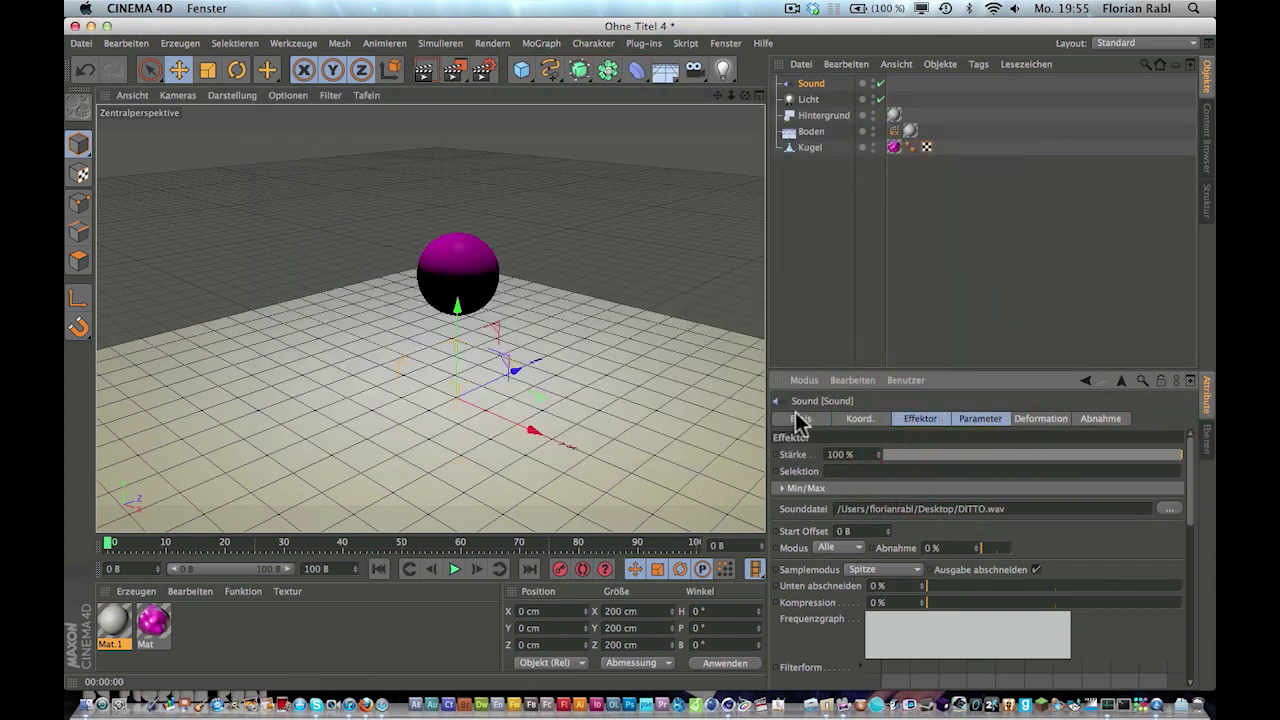
Play the animation for a few seconds to check the Sound effector's frequency graph, and stop it
drag(765, 375, 930, 375)
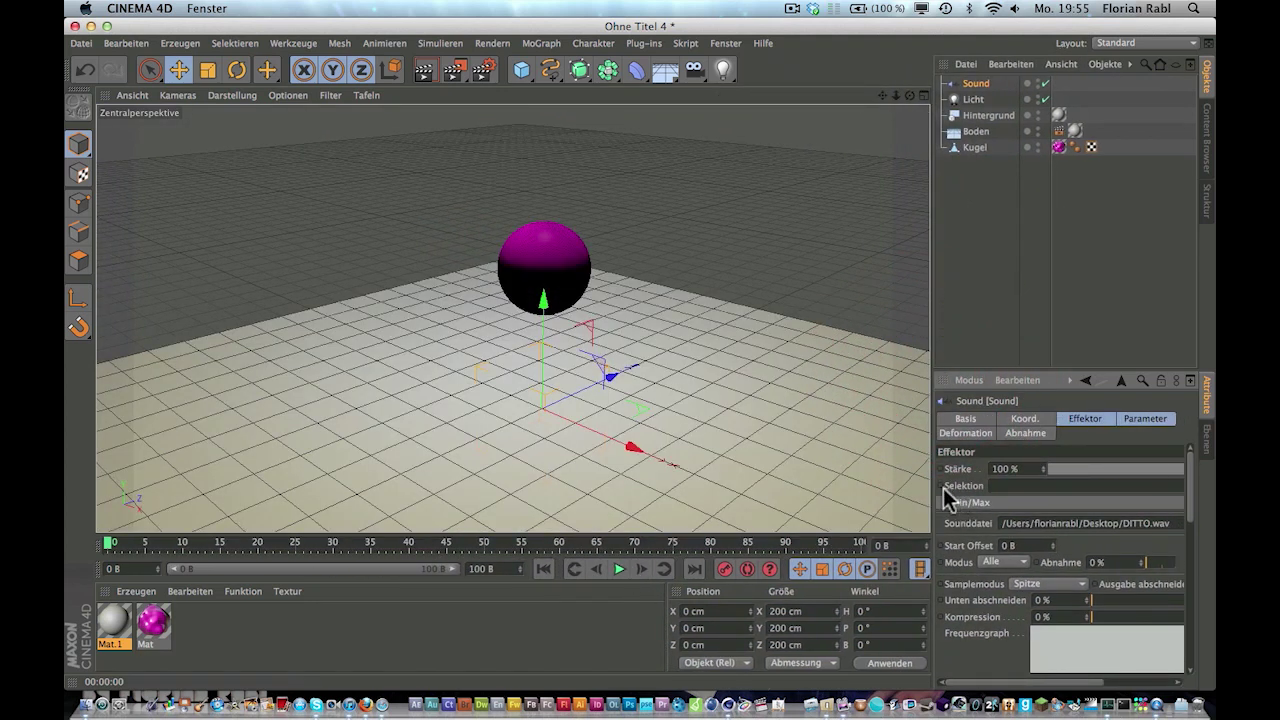
drag(929, 486, 822, 487)
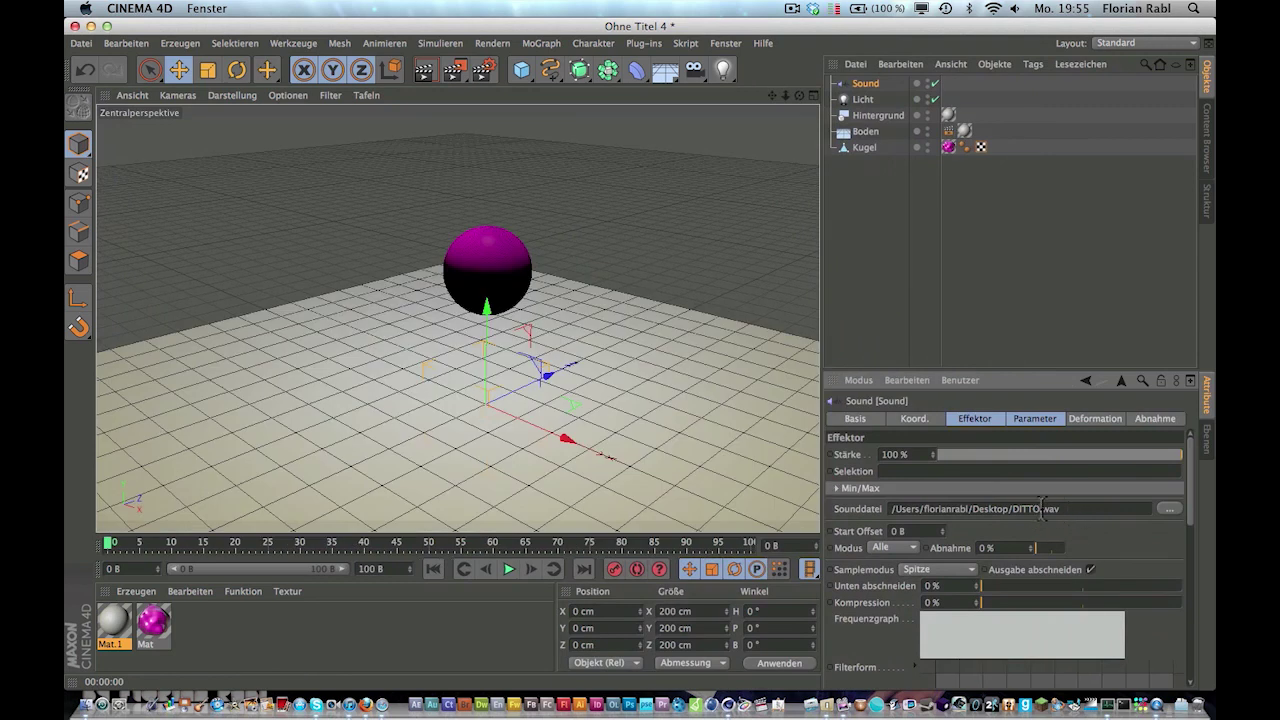
click(1042, 509)
click(1058, 509)
click(1046, 510)
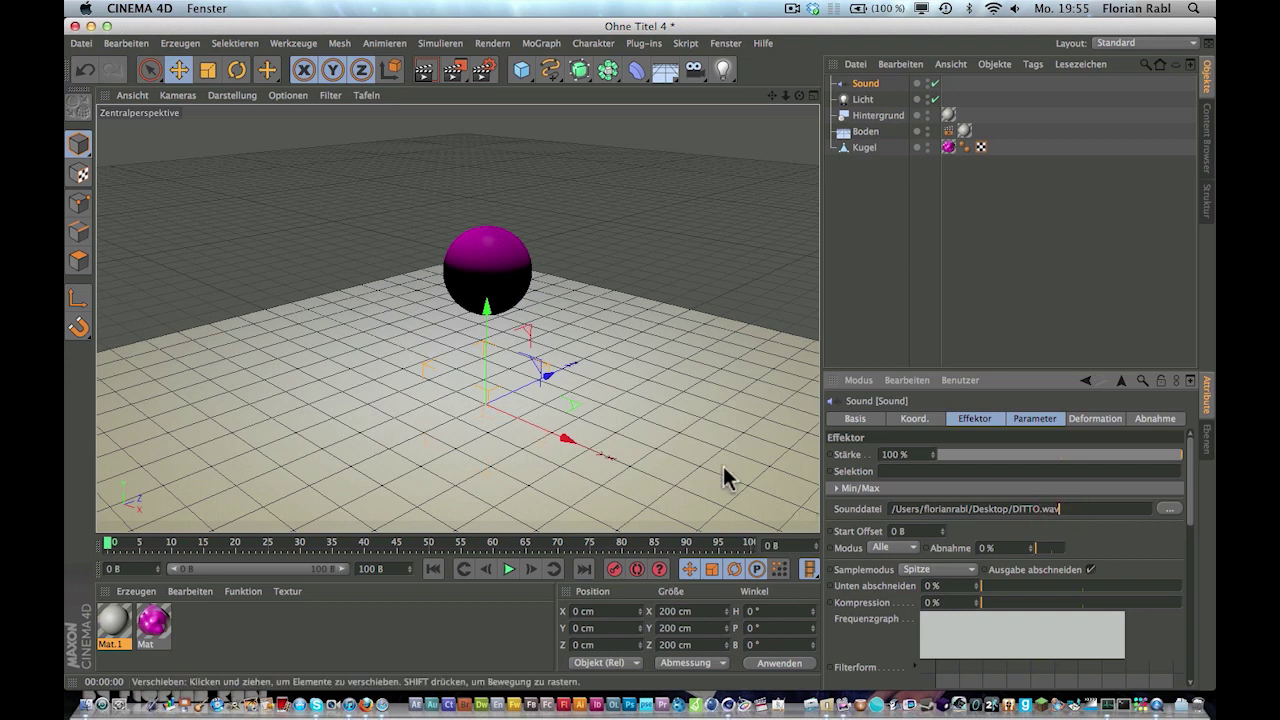
click(510, 567)
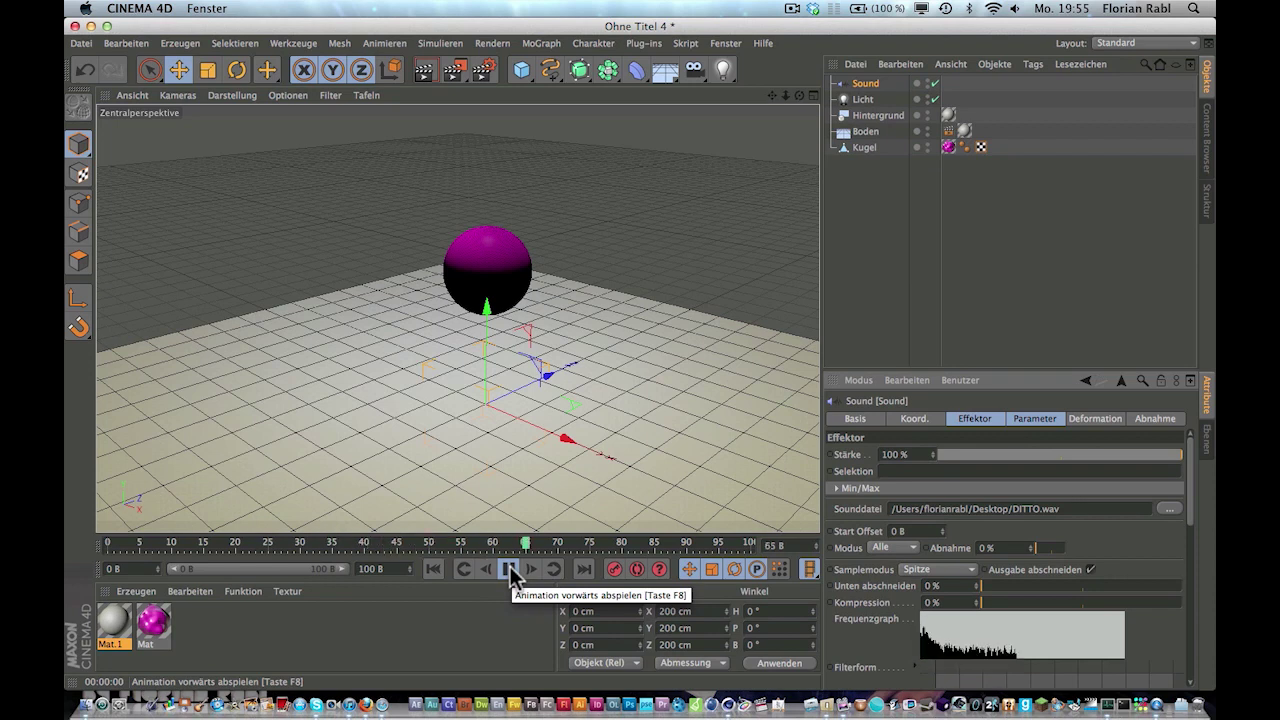
click(510, 568)
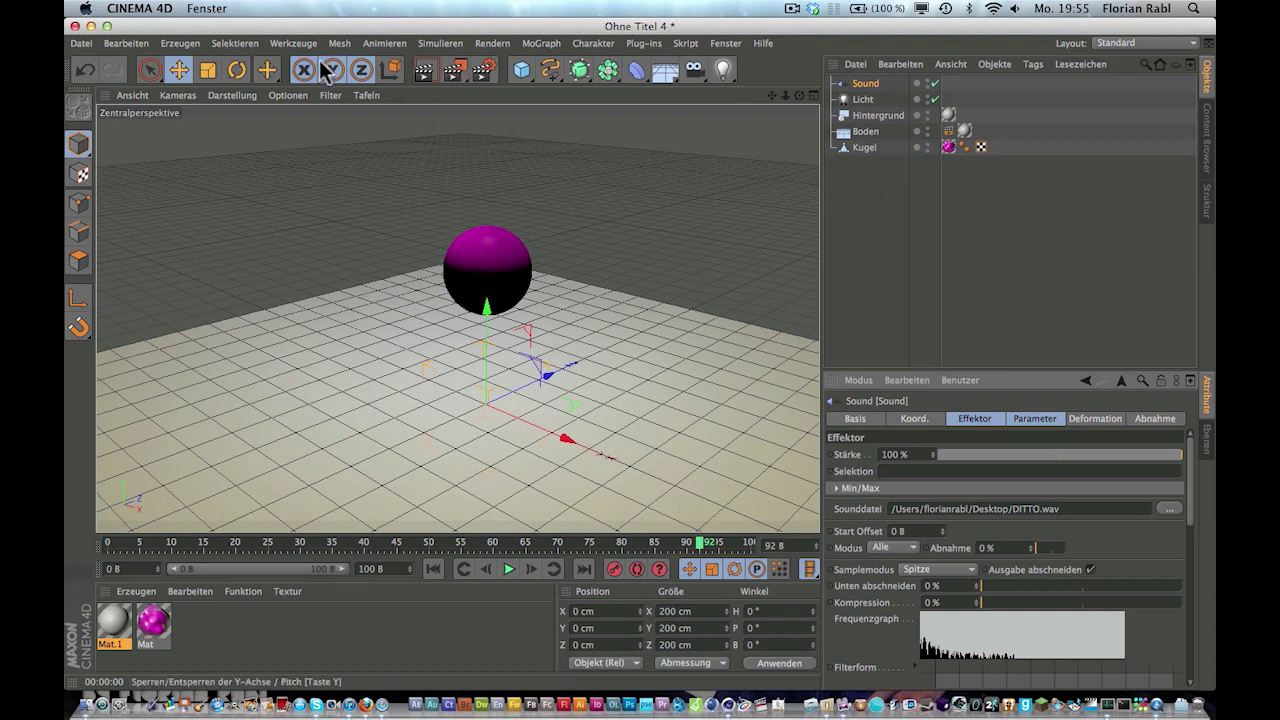
Create a null object and add an XPresso tag to it
click(178, 43)
mouse_move(182, 66)
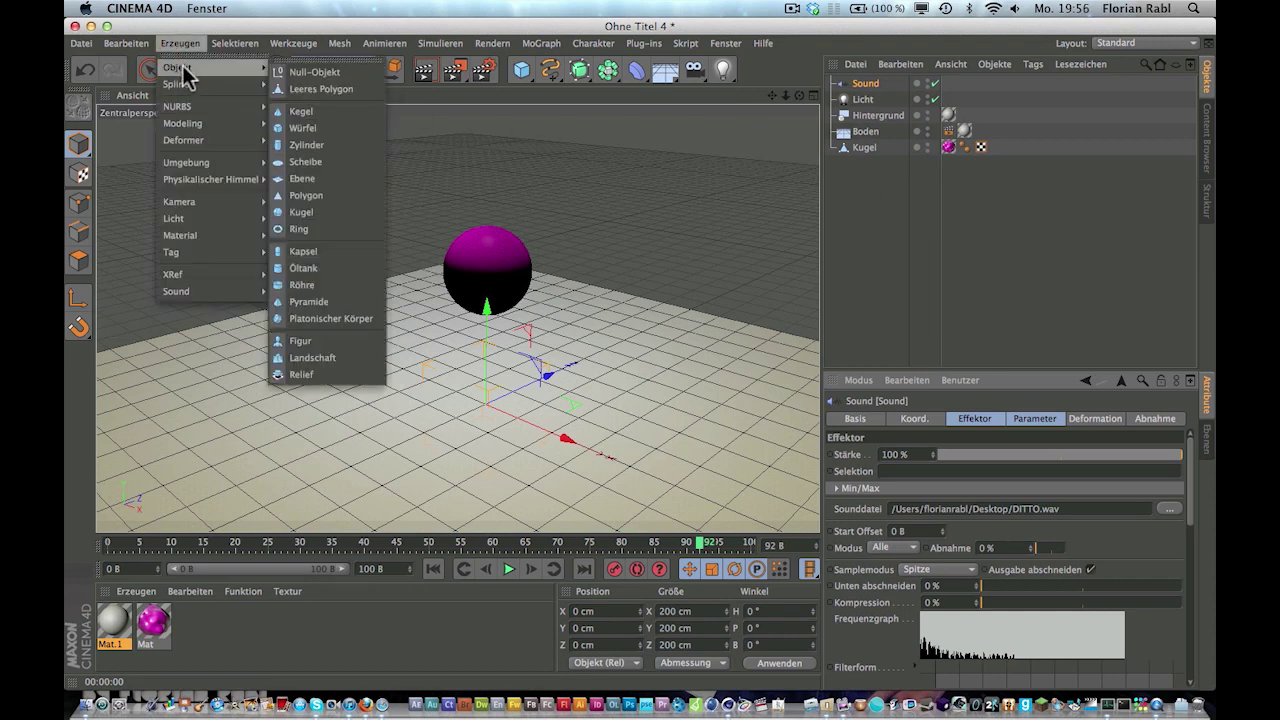
click(302, 71)
right_click(866, 84)
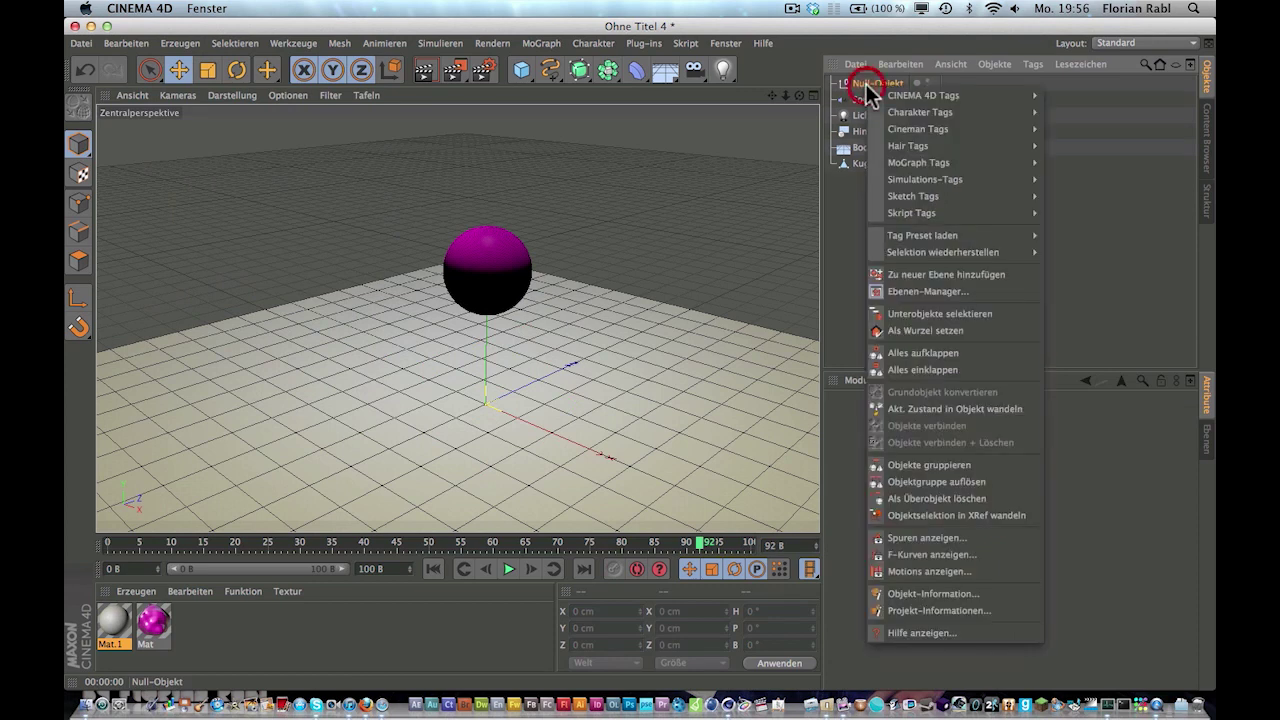
mouse_move(898, 99)
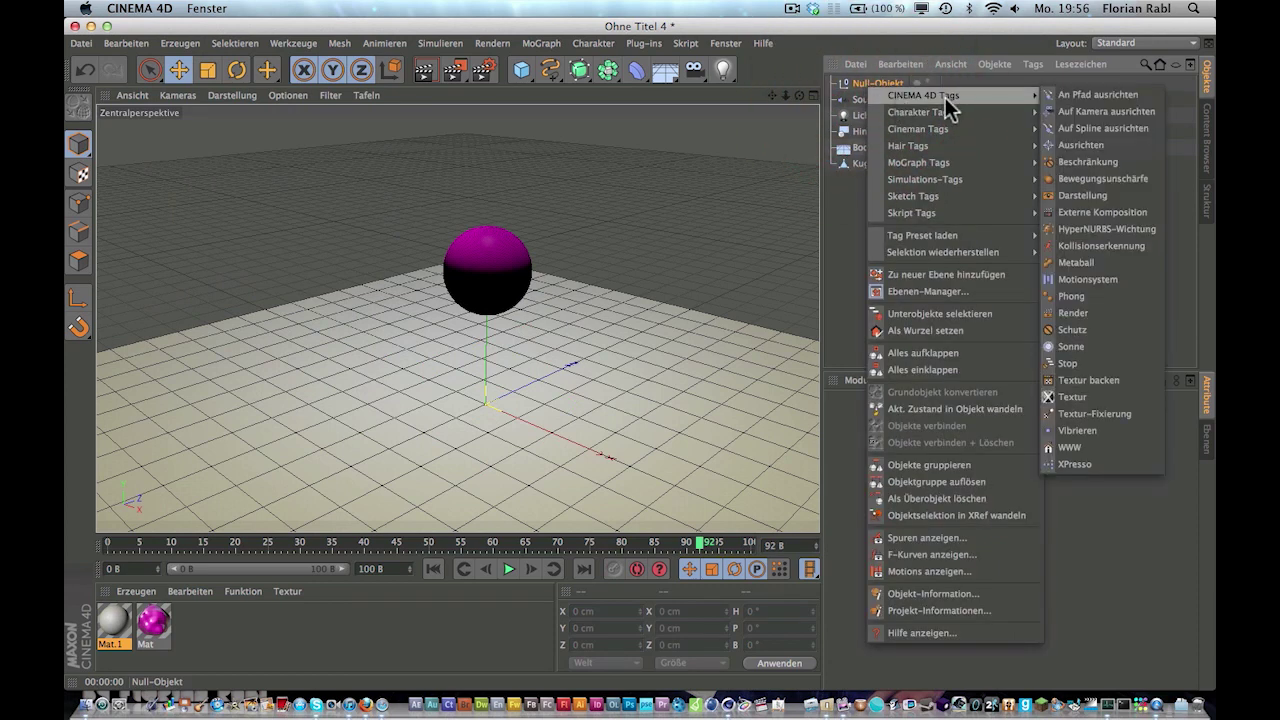
click(1085, 464)
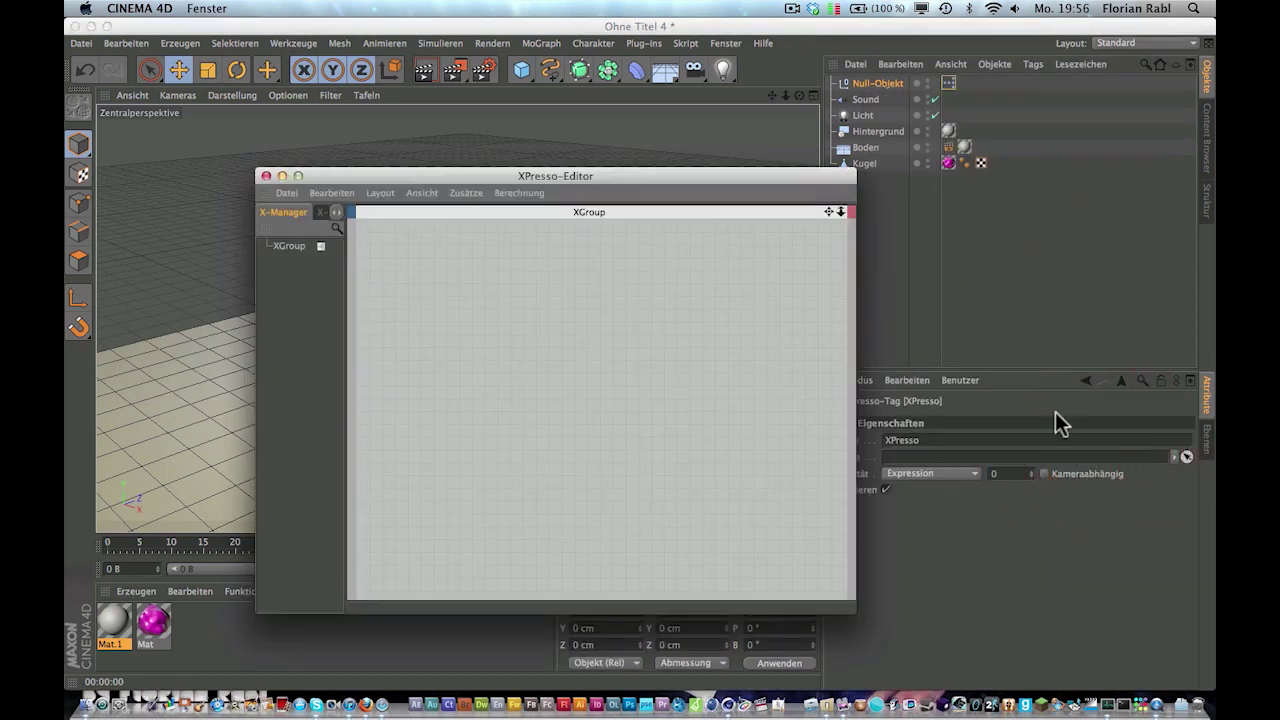
Add a MoGraph Sample node to the middle of the empty XPresso group
drag(577, 179, 537, 203)
click(560, 337)
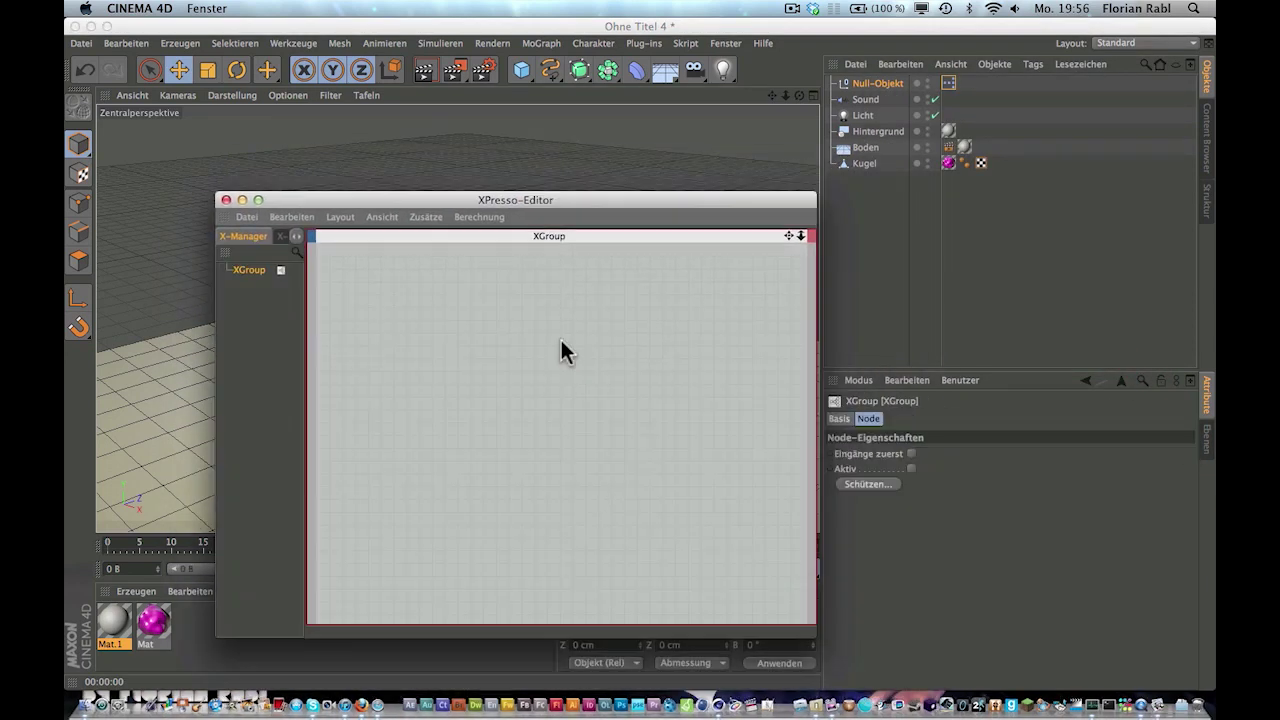
right_click(546, 399)
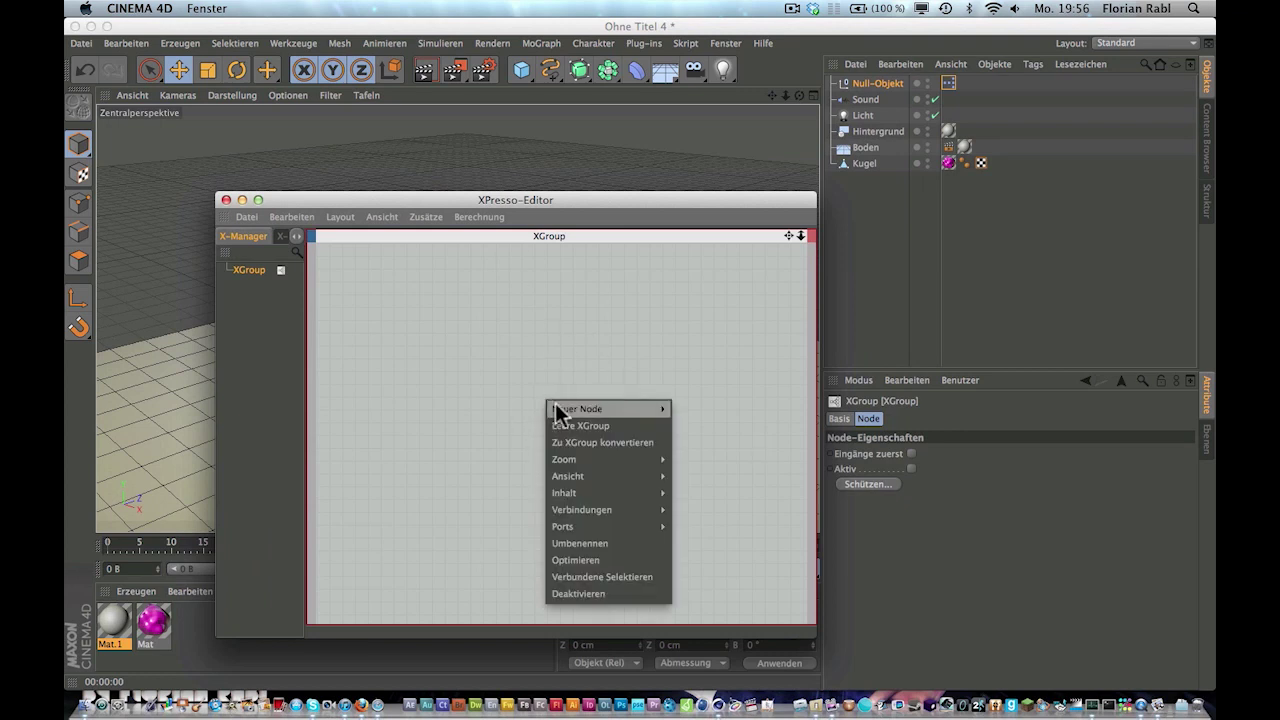
mouse_move(557, 409)
mouse_move(739, 432)
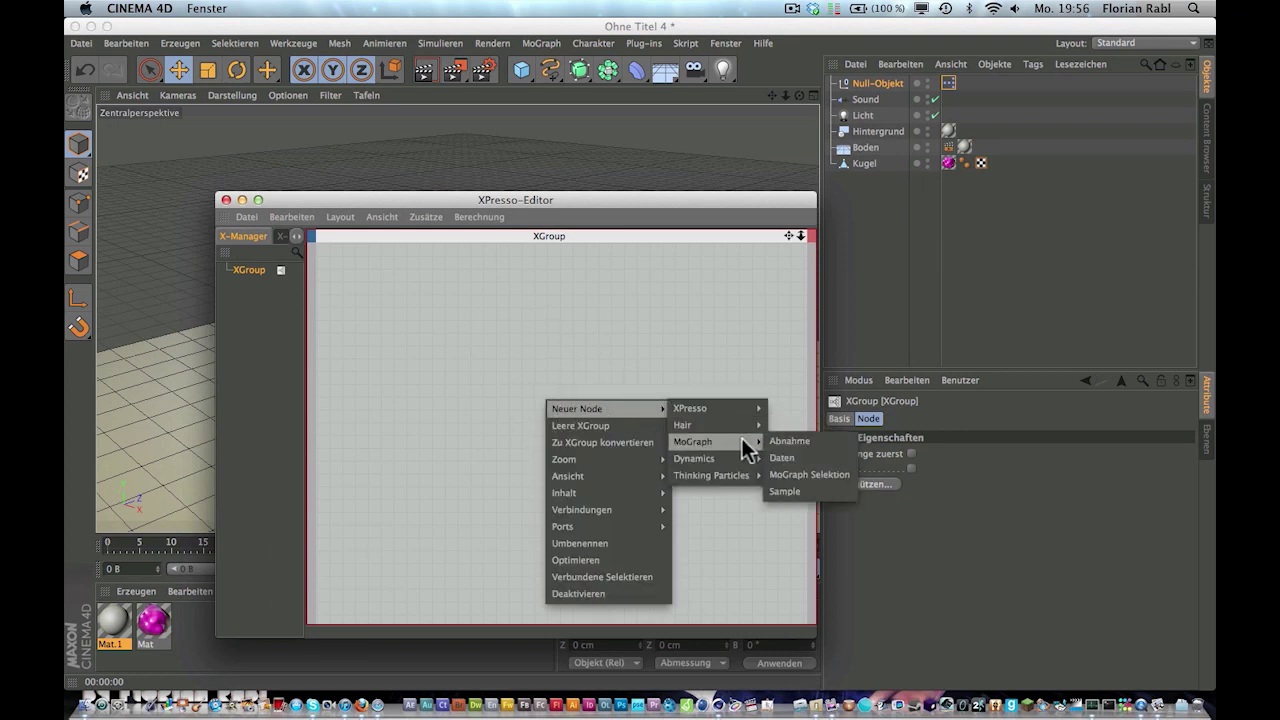
click(796, 486)
mouse_move(569, 384)
mouse_down()
mouse_move(606, 390)
mouse_move(586, 390)
mouse_up()
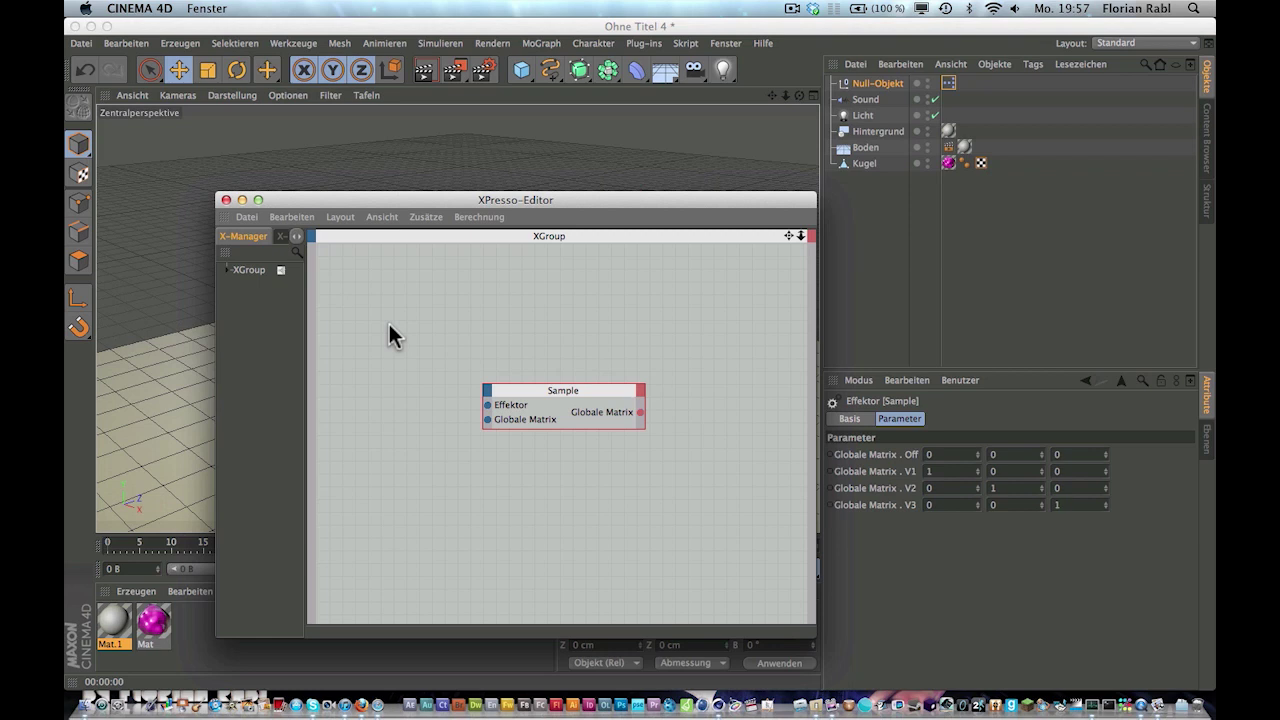
Add the Sound effector and the magenta Mat material as nodes on either side of the Sample node
drag(868, 99, 410, 354)
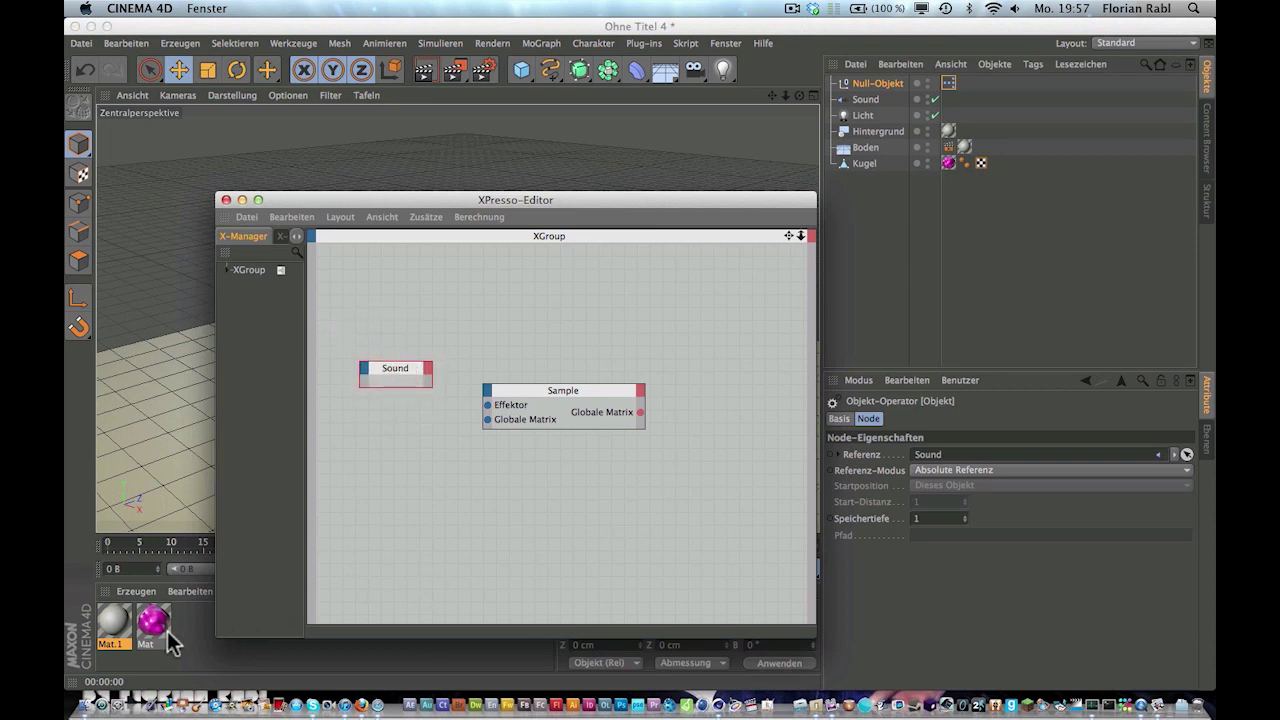
drag(160, 635, 718, 388)
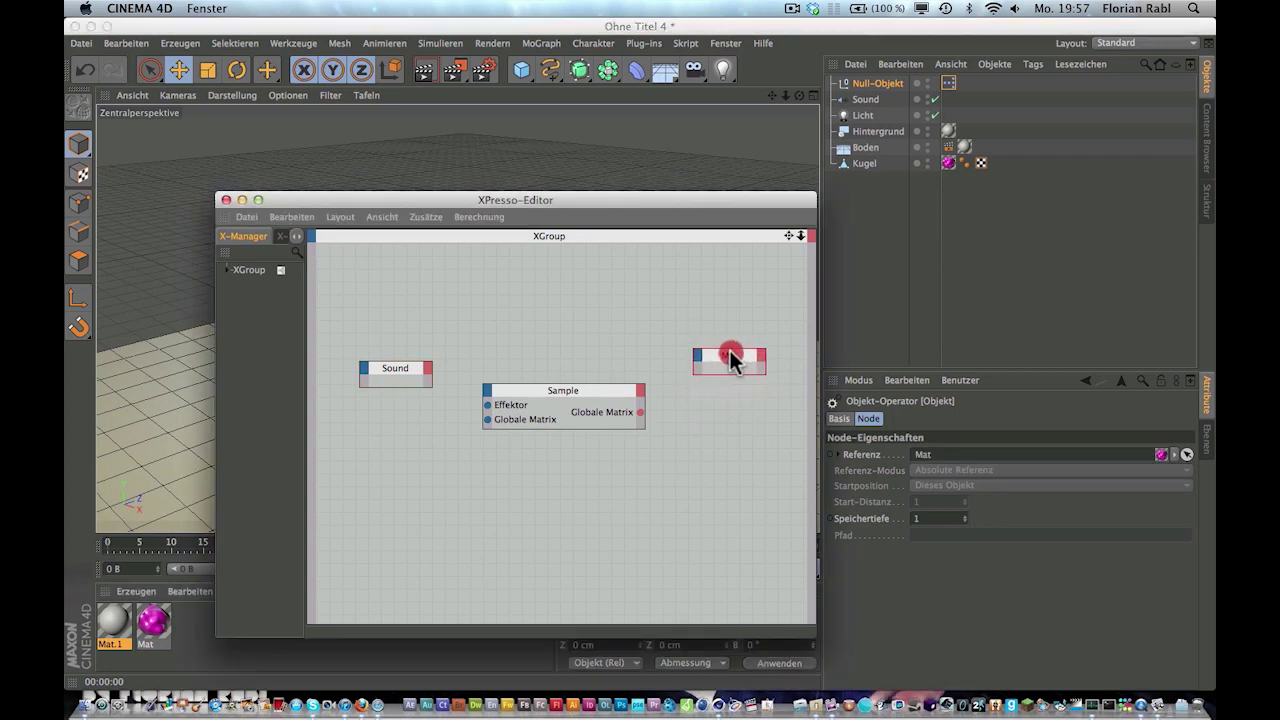
drag(408, 377, 399, 352)
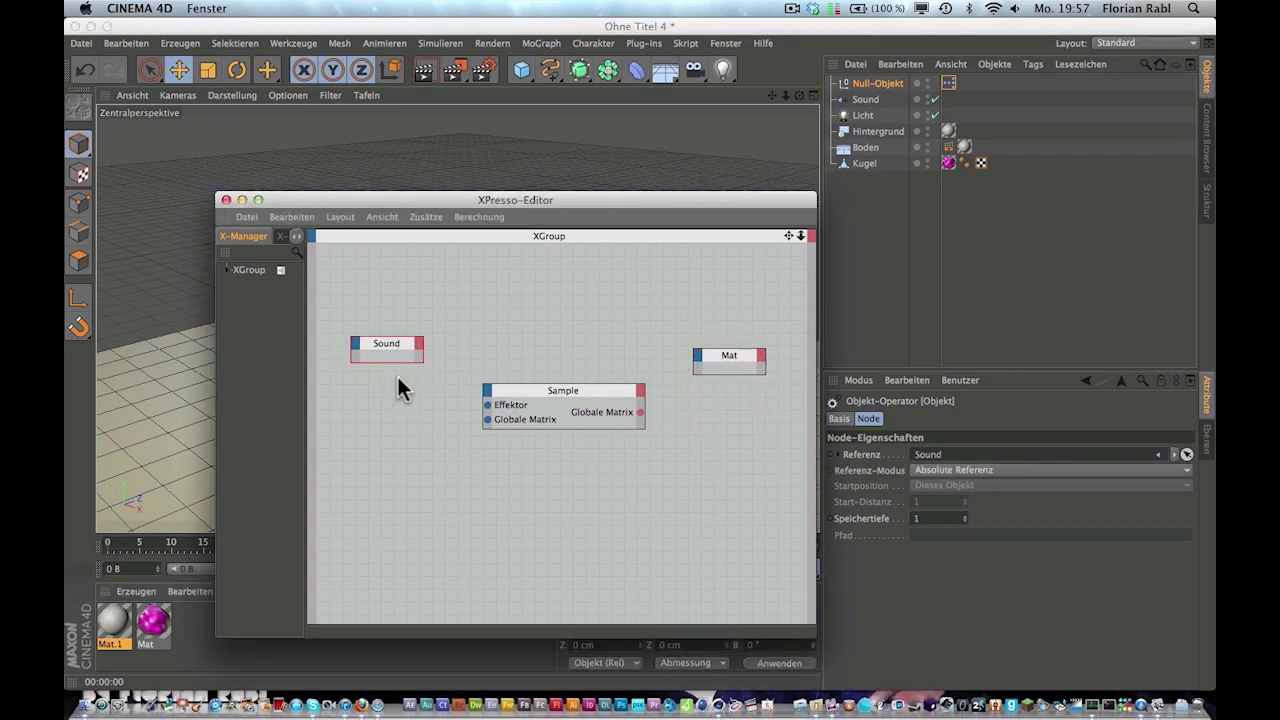
Add an Objekt output to the Sound node and a Displacement Stärke input to the Mat node
click(416, 344)
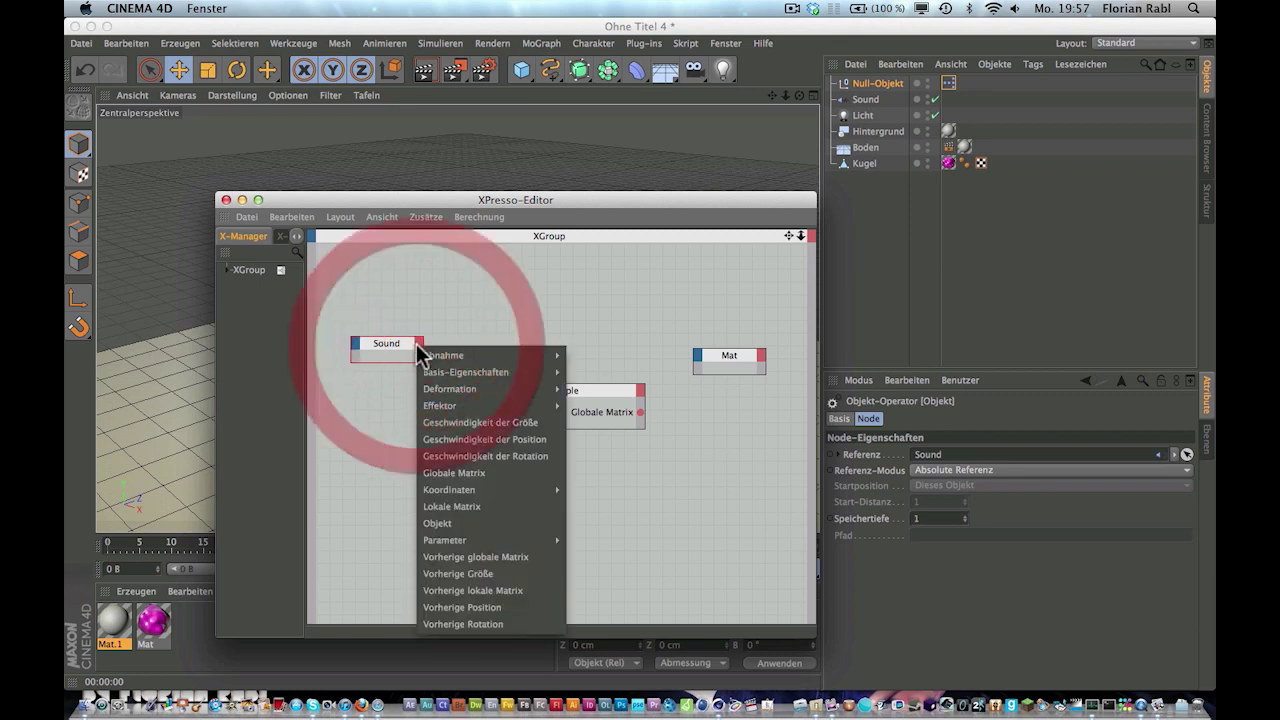
click(494, 523)
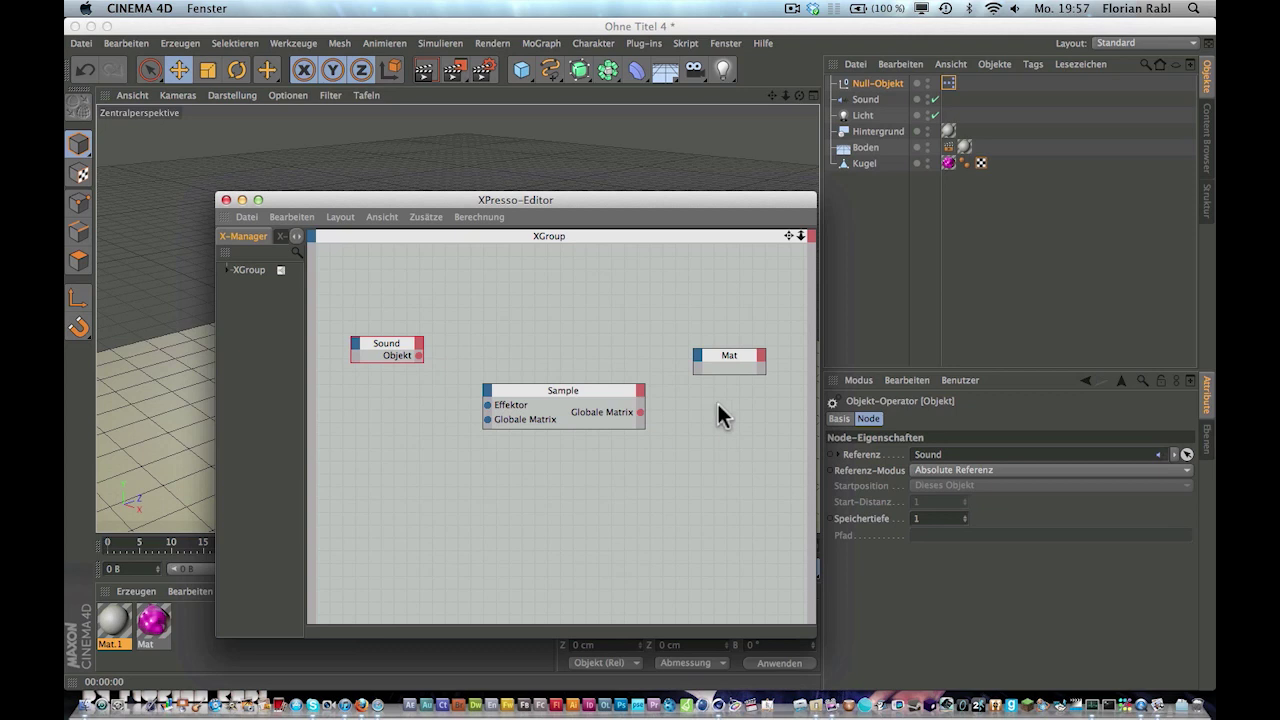
click(697, 355)
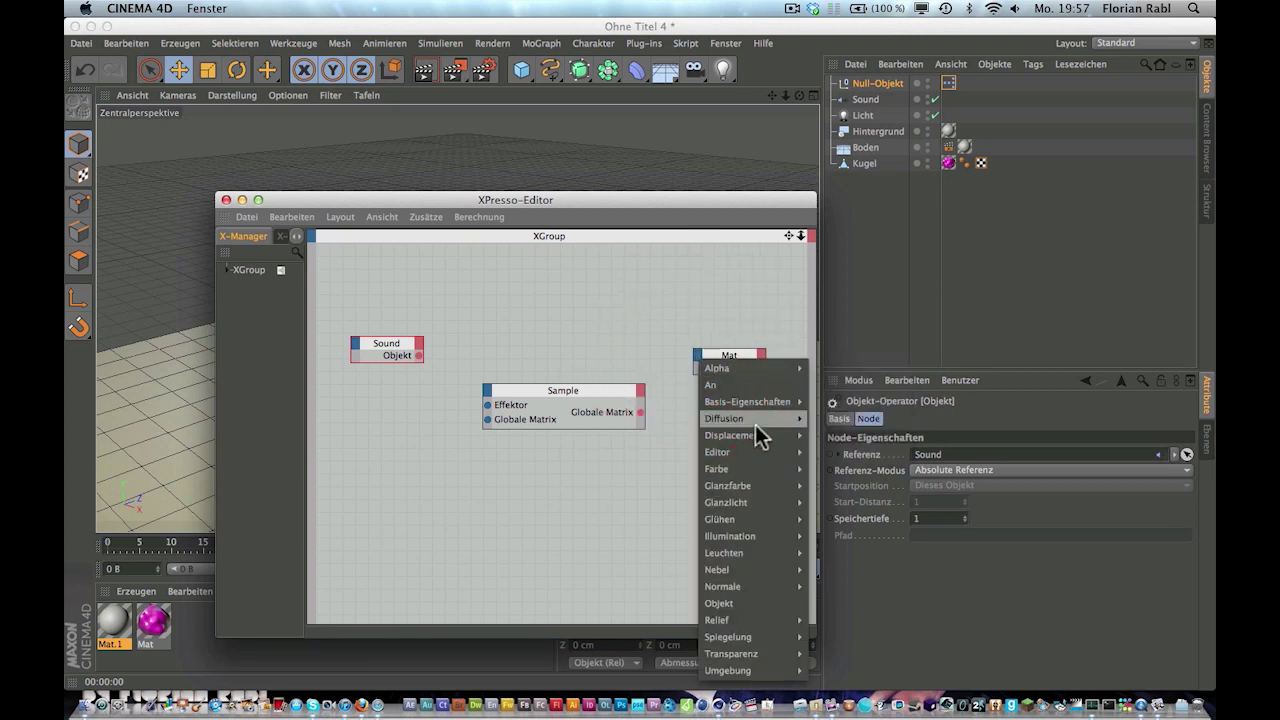
mouse_move(758, 432)
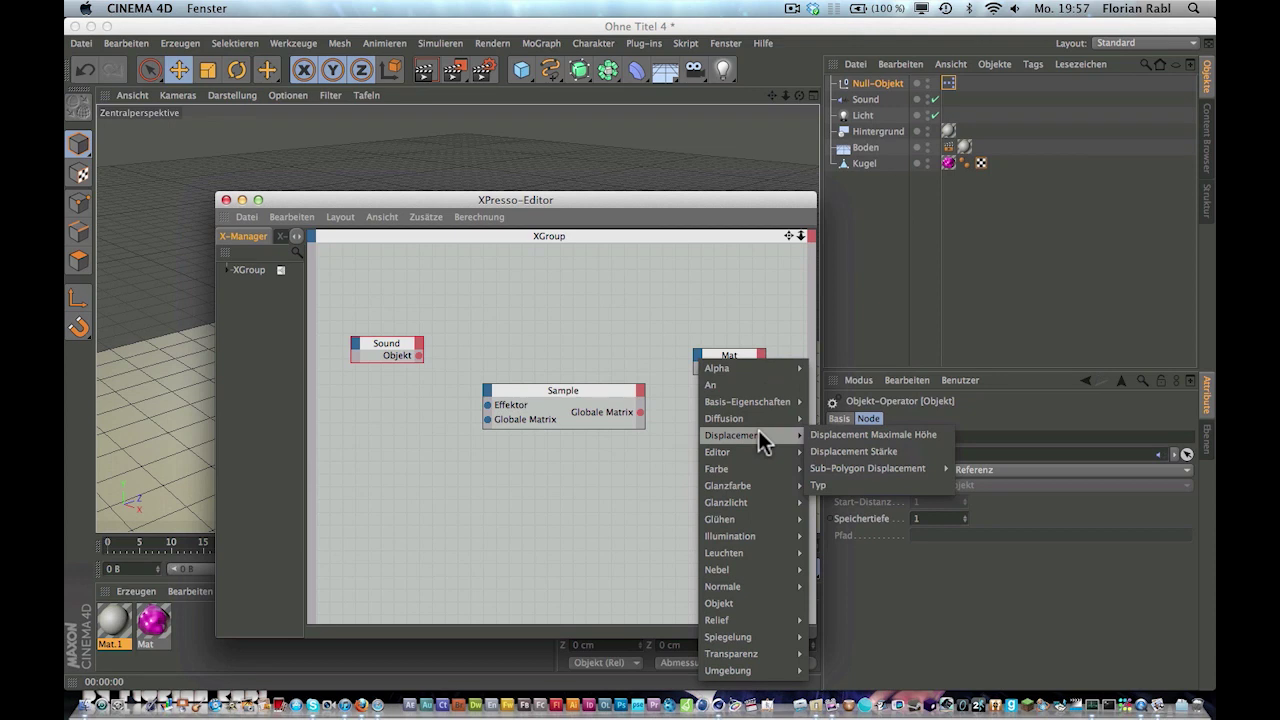
click(809, 444)
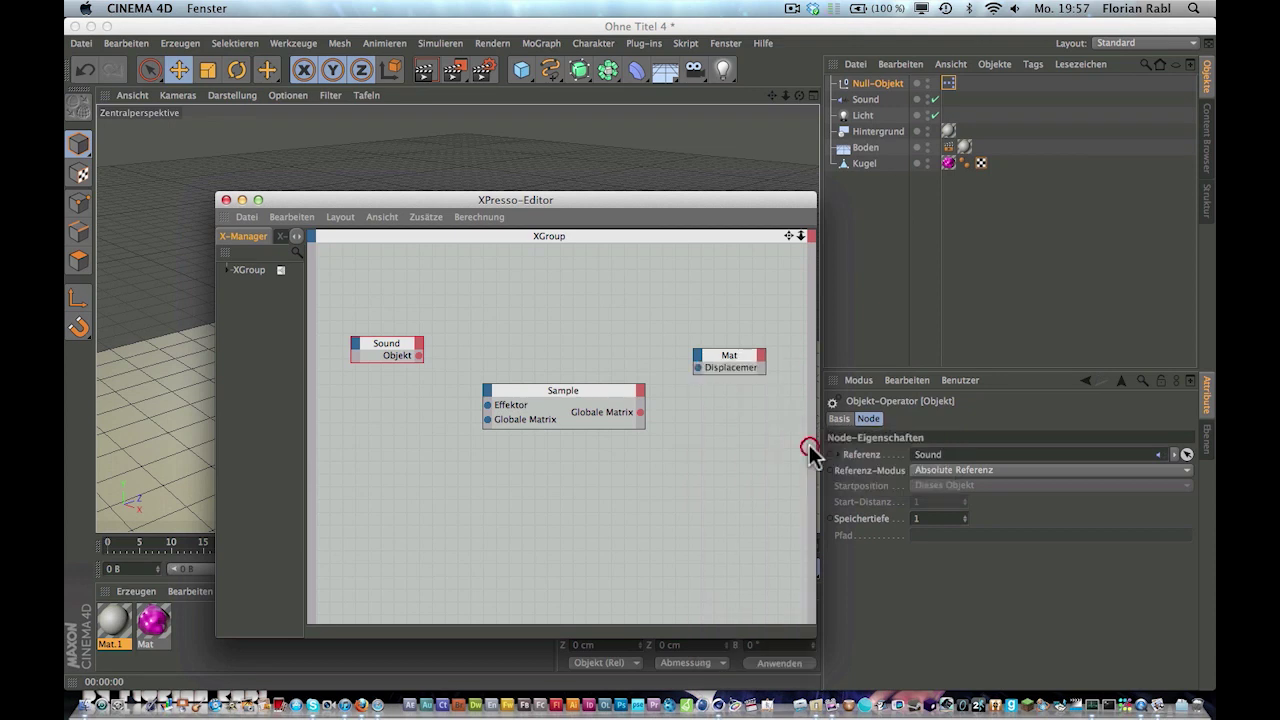
Add a Stärke output to the Sample node, then connect Sound's Objekt to Effektor and Stärke to Mat's Displacement Stärke input
click(646, 392)
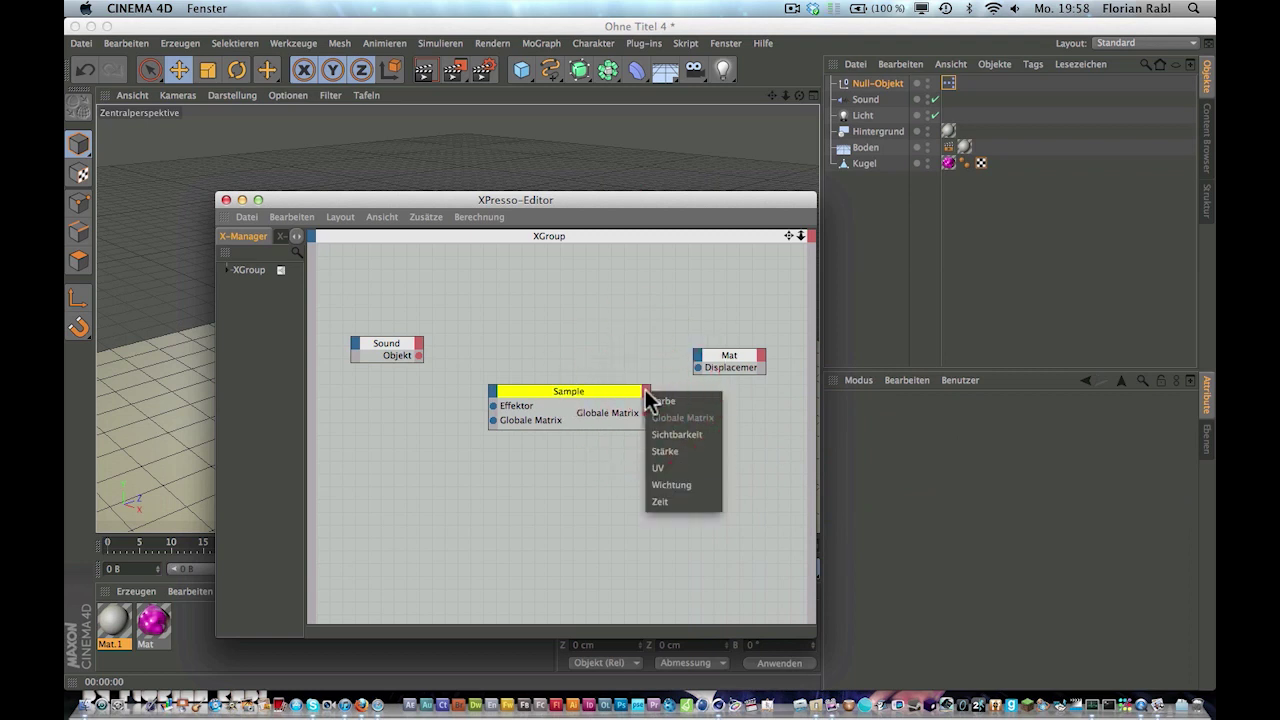
click(672, 449)
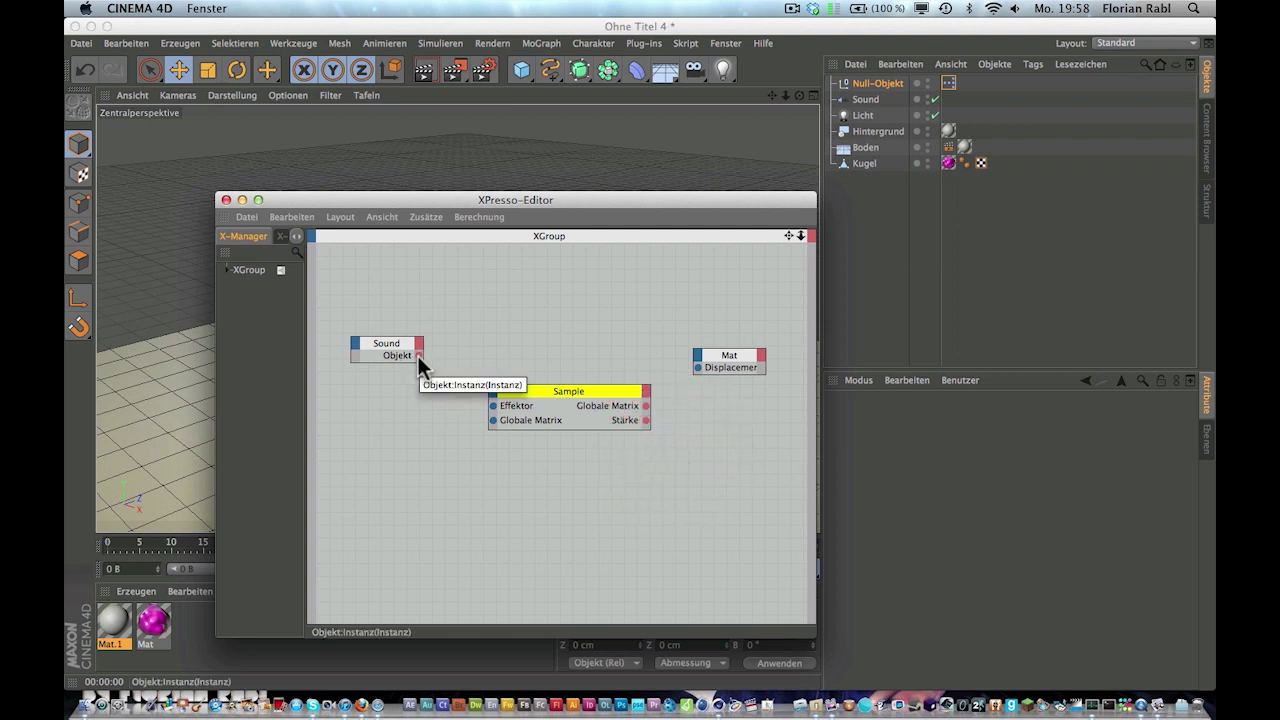
drag(418, 356, 491, 404)
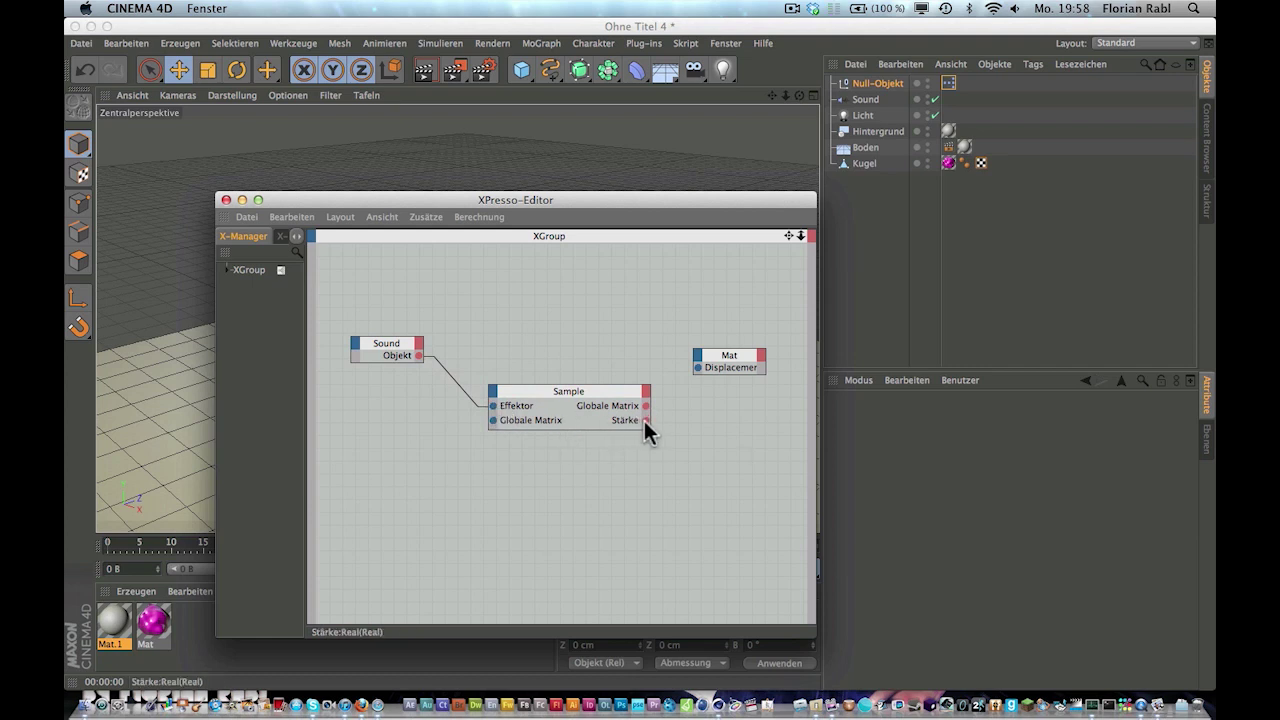
drag(646, 421, 695, 368)
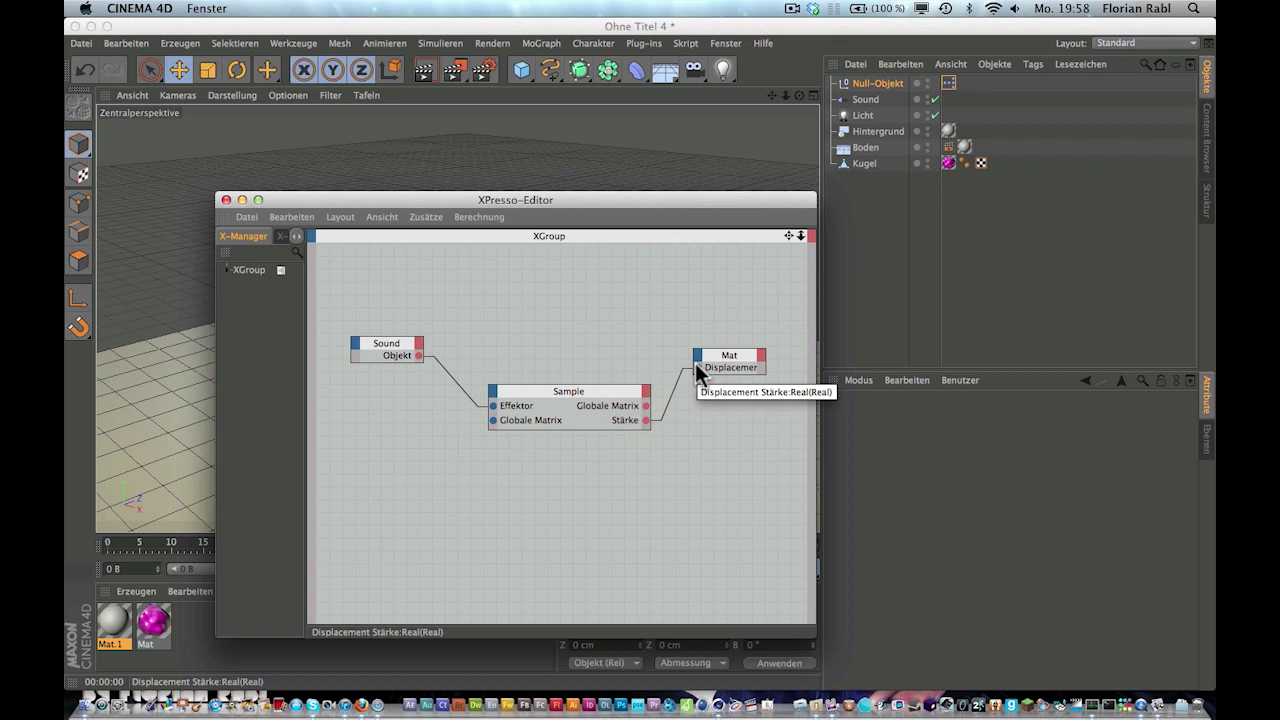
click(675, 320)
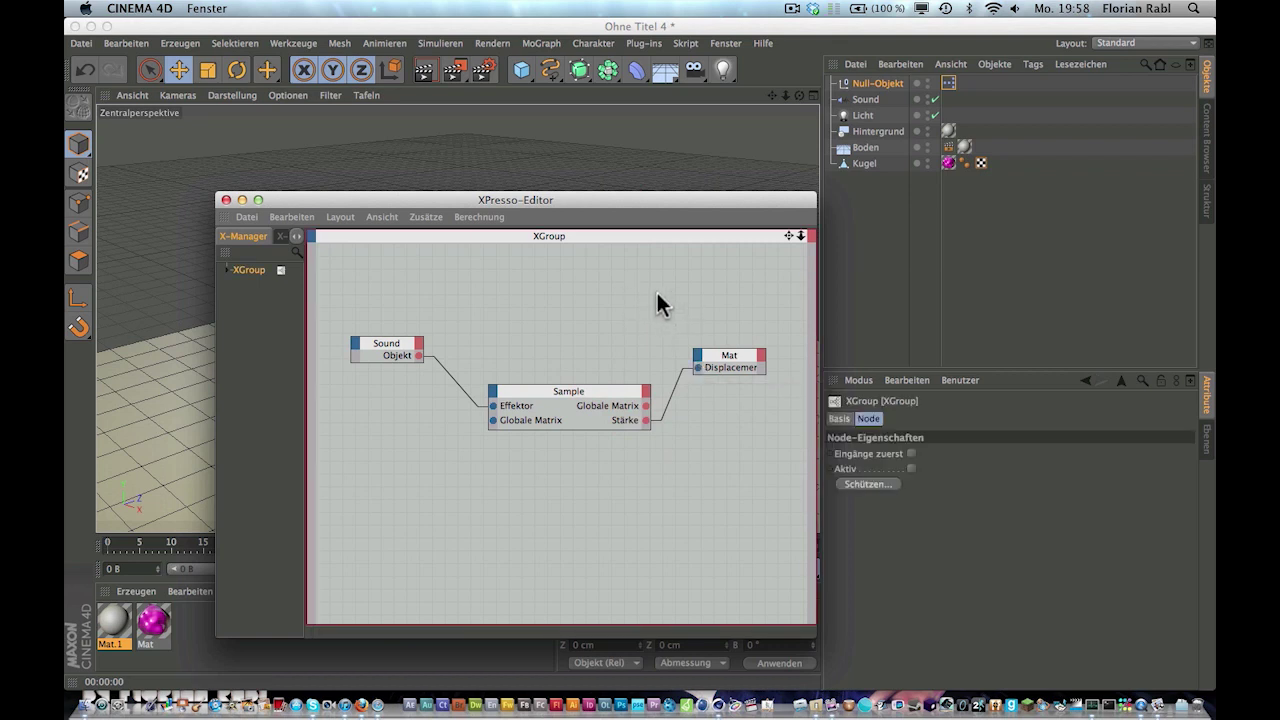
Add an Ergebnis node fed by the Sample node's Stärke output and close the XPresso editor
right_click(657, 294)
mouse_move(686, 302)
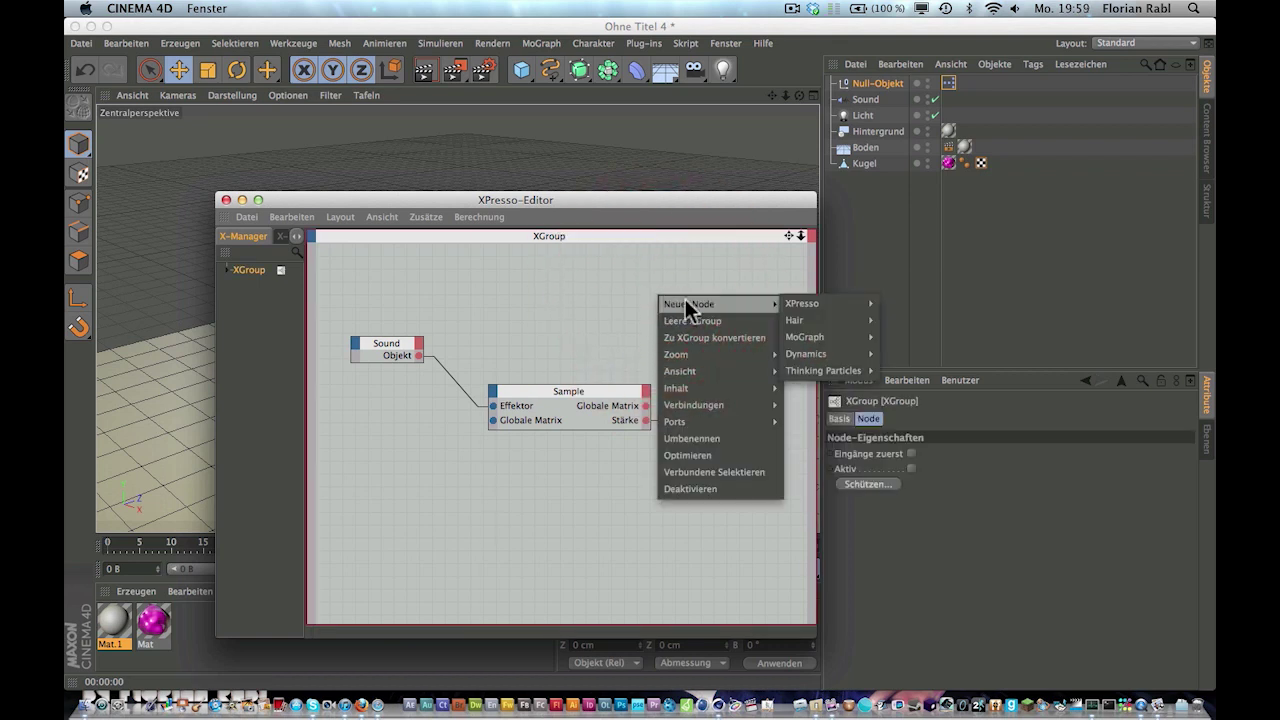
mouse_move(801, 306)
mouse_move(900, 306)
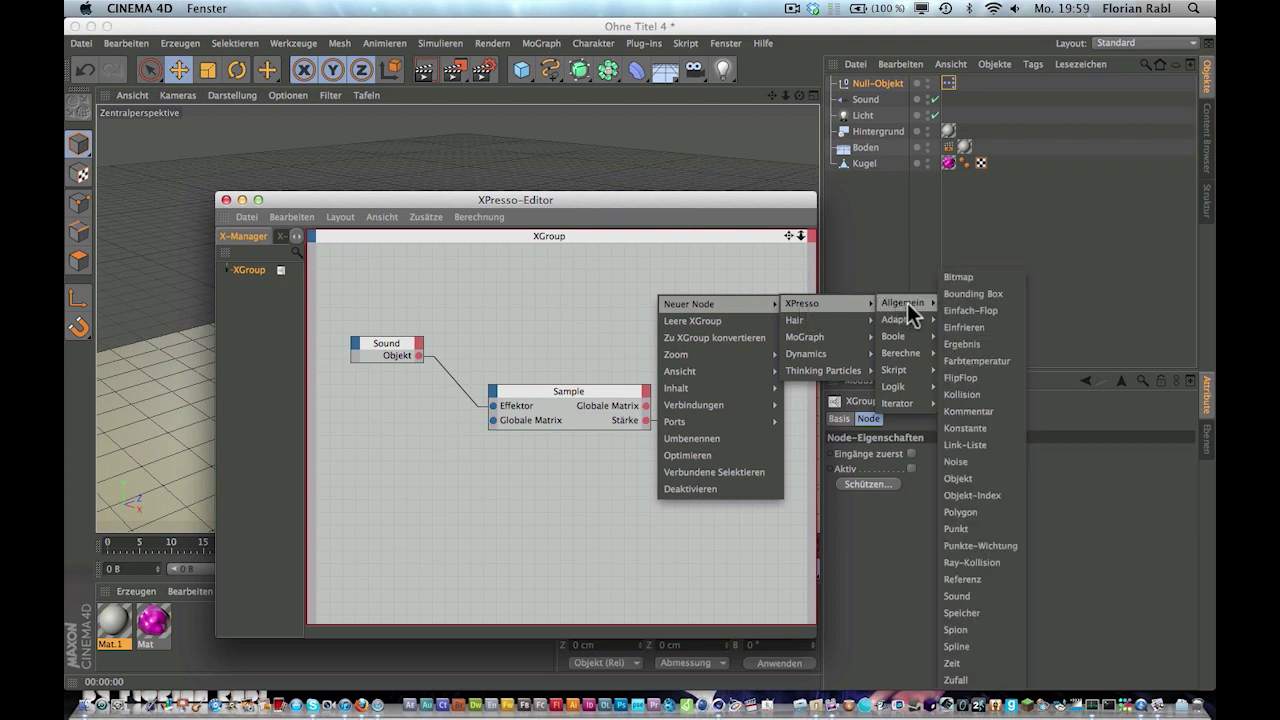
click(970, 345)
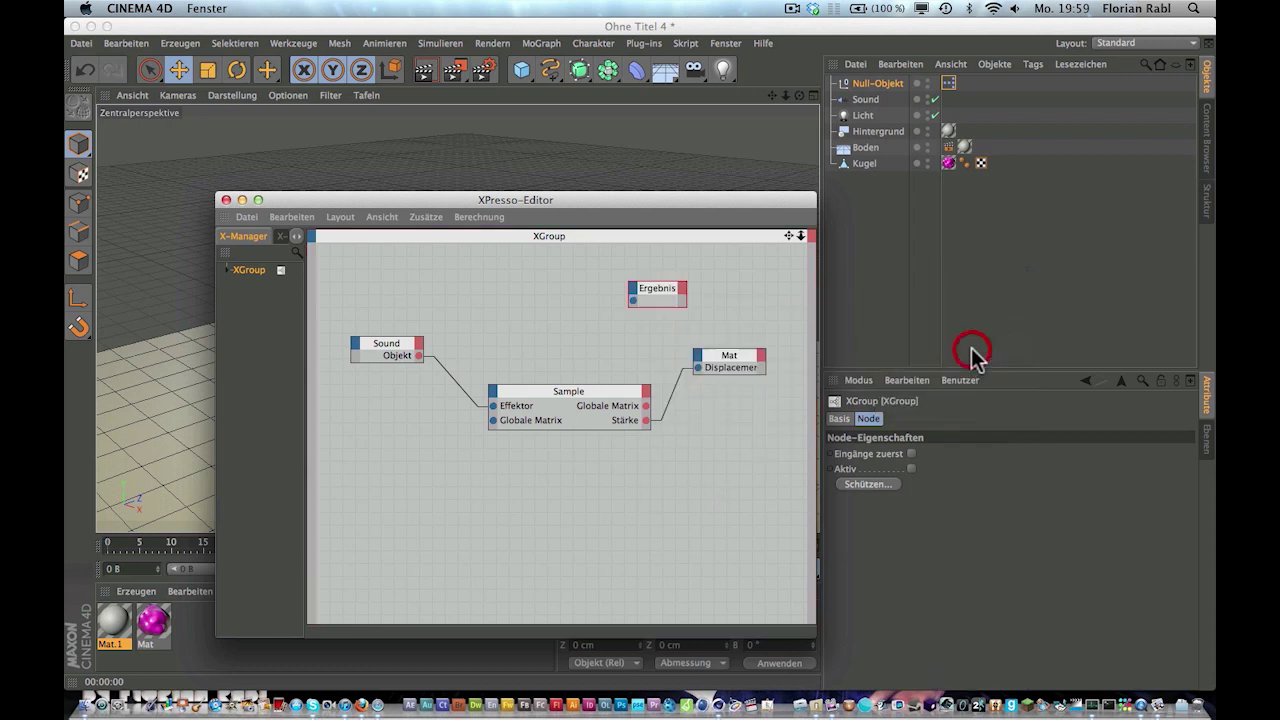
drag(657, 289, 648, 417)
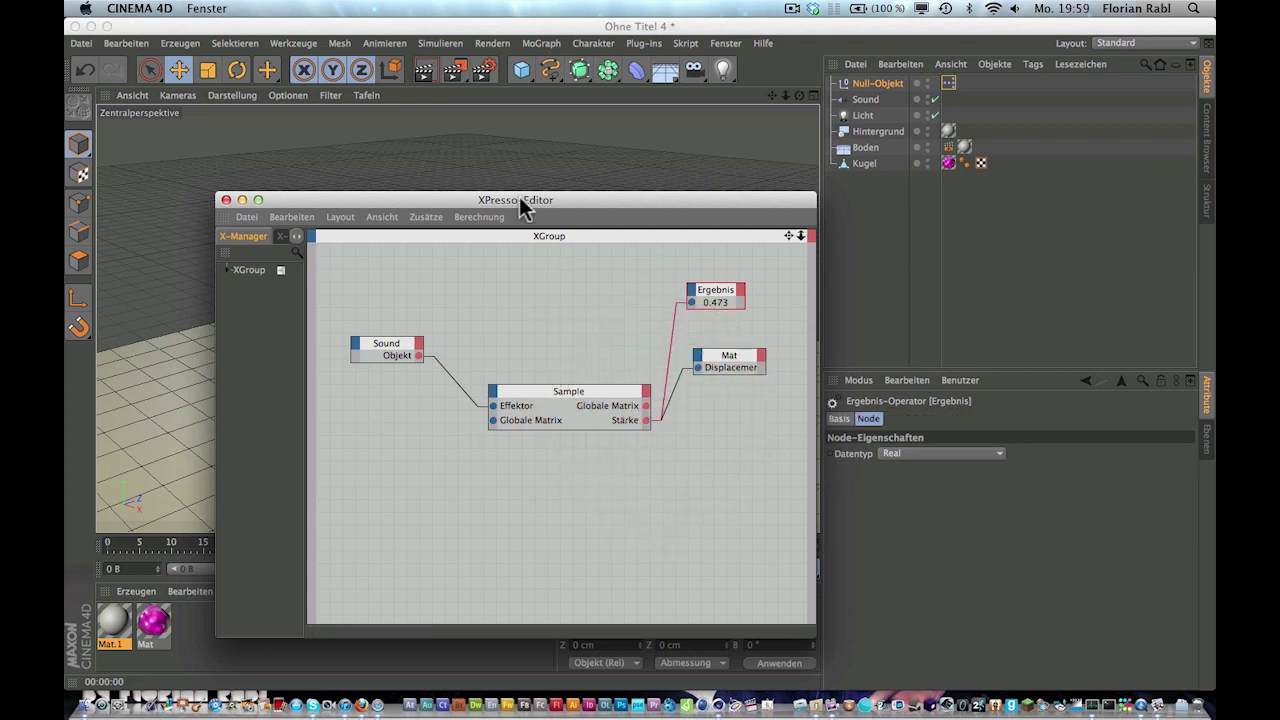
drag(518, 201, 473, 190)
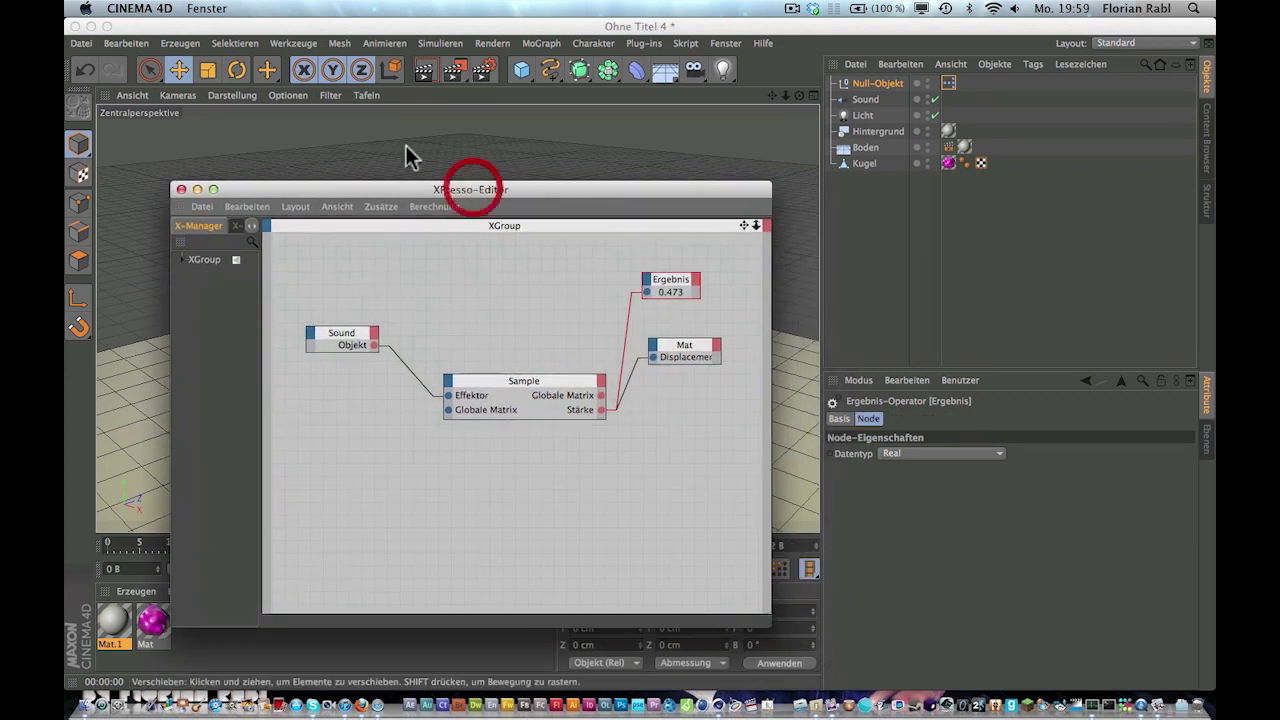
click(181, 189)
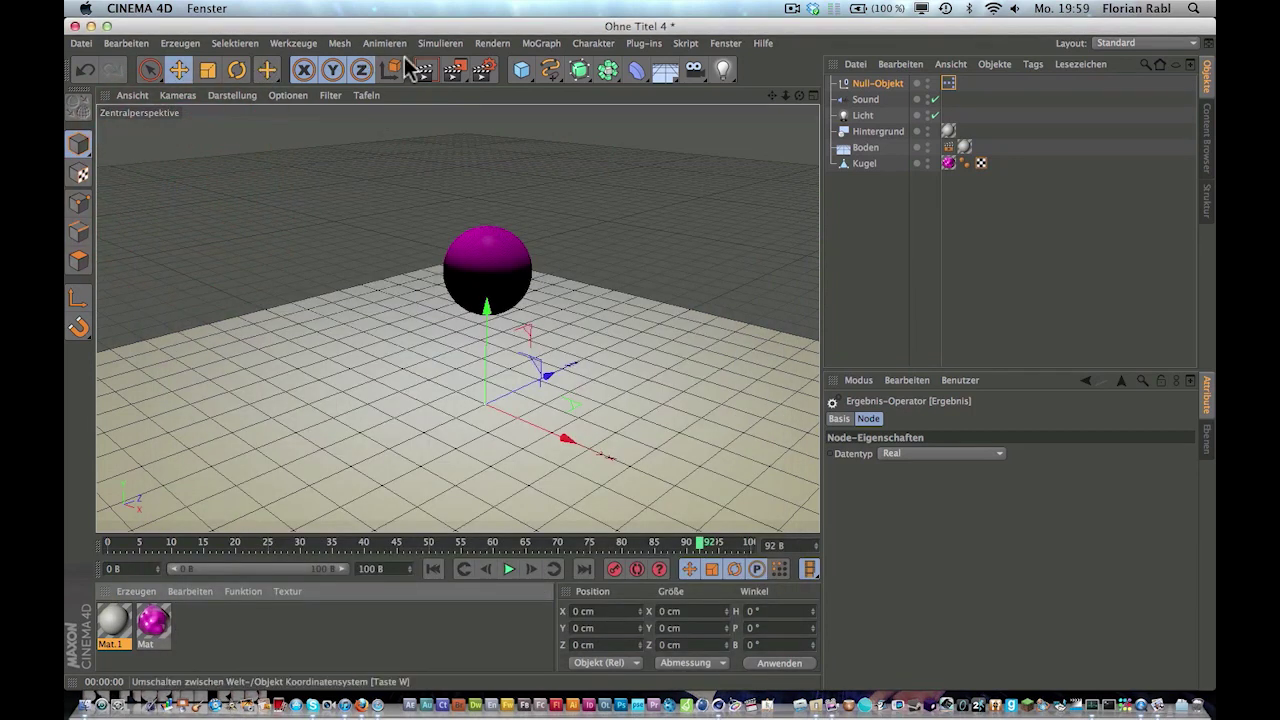
Play the animation from frame 0 and render the perspective view at two different frames to check the blob's deformation
drag(486, 546, 72, 557)
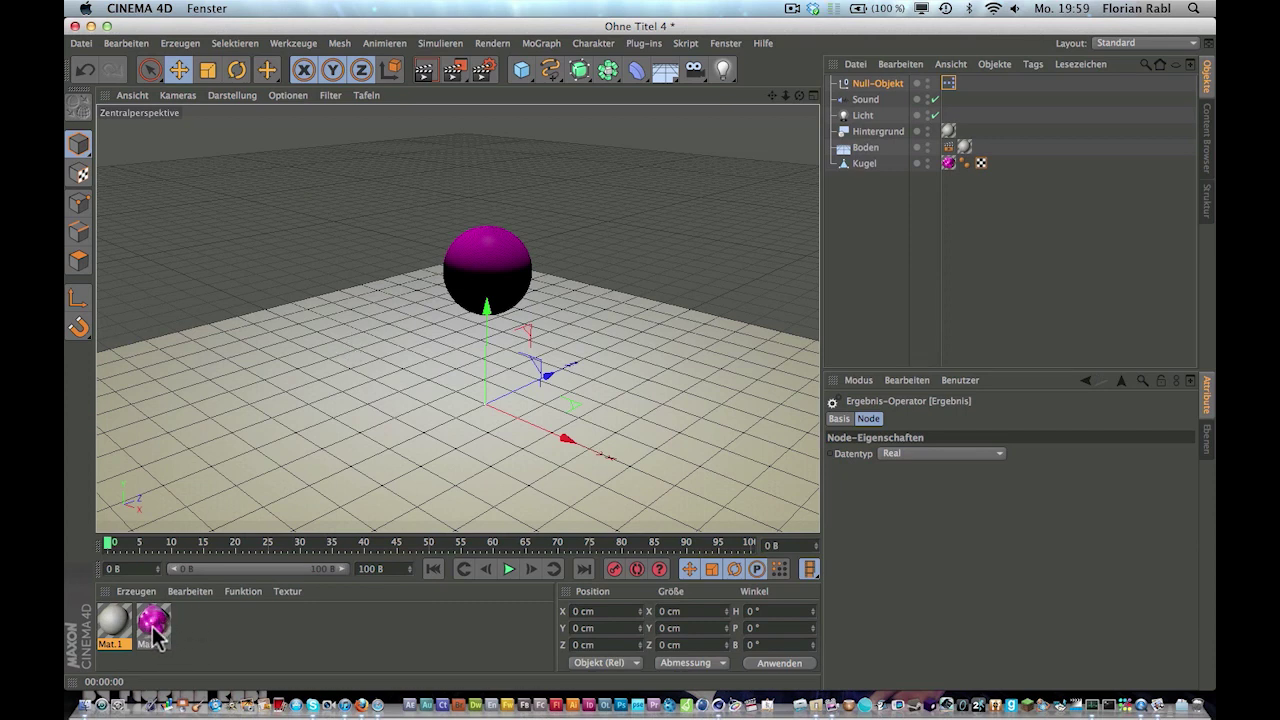
click(509, 569)
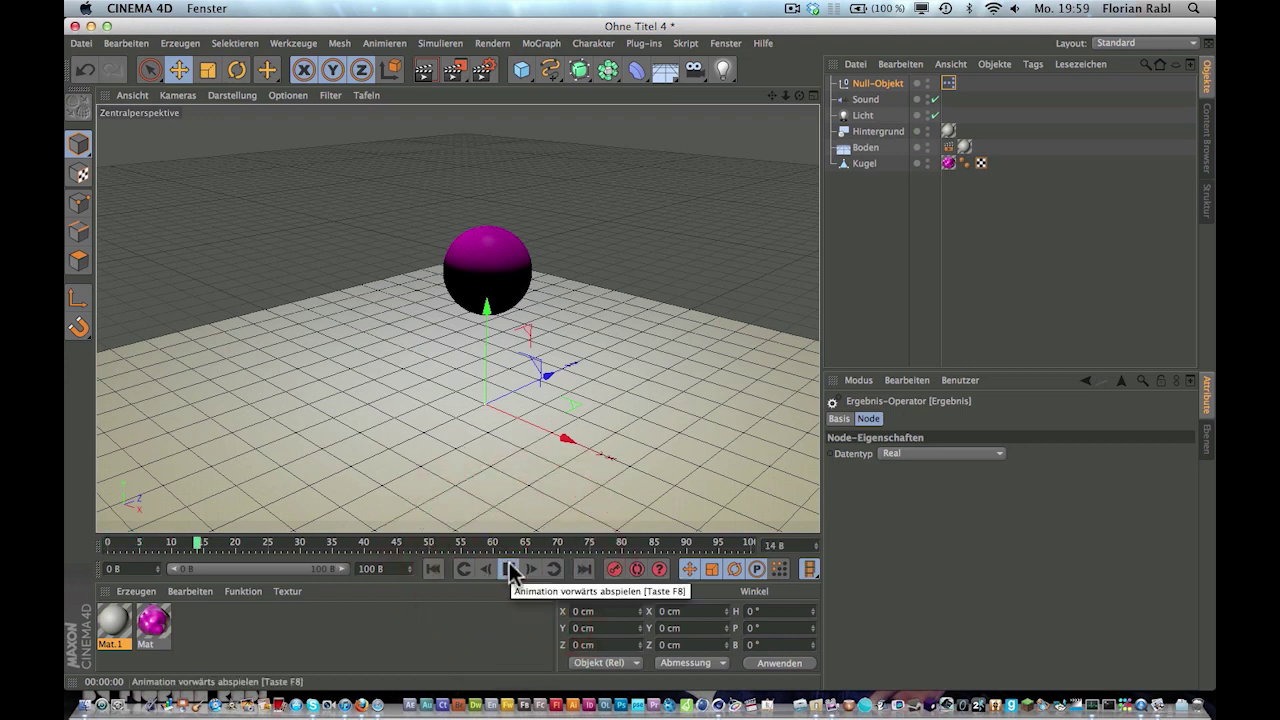
click(510, 569)
click(432, 62)
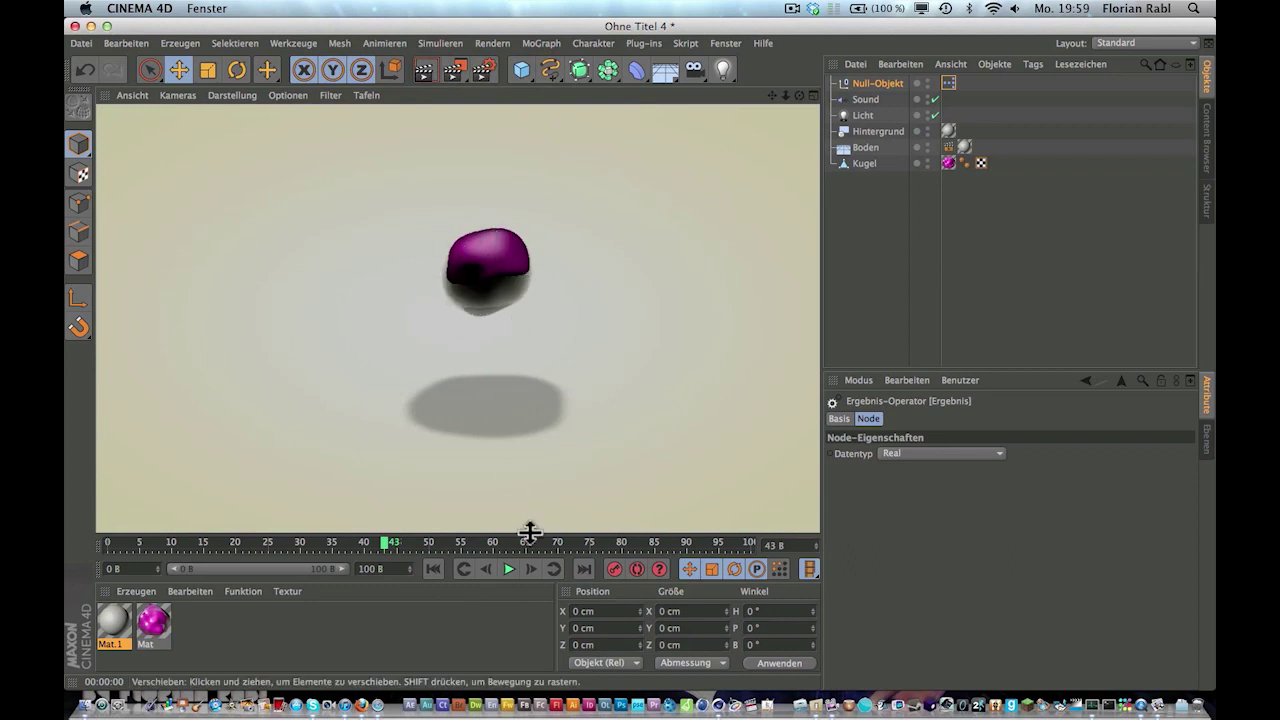
click(508, 569)
click(424, 69)
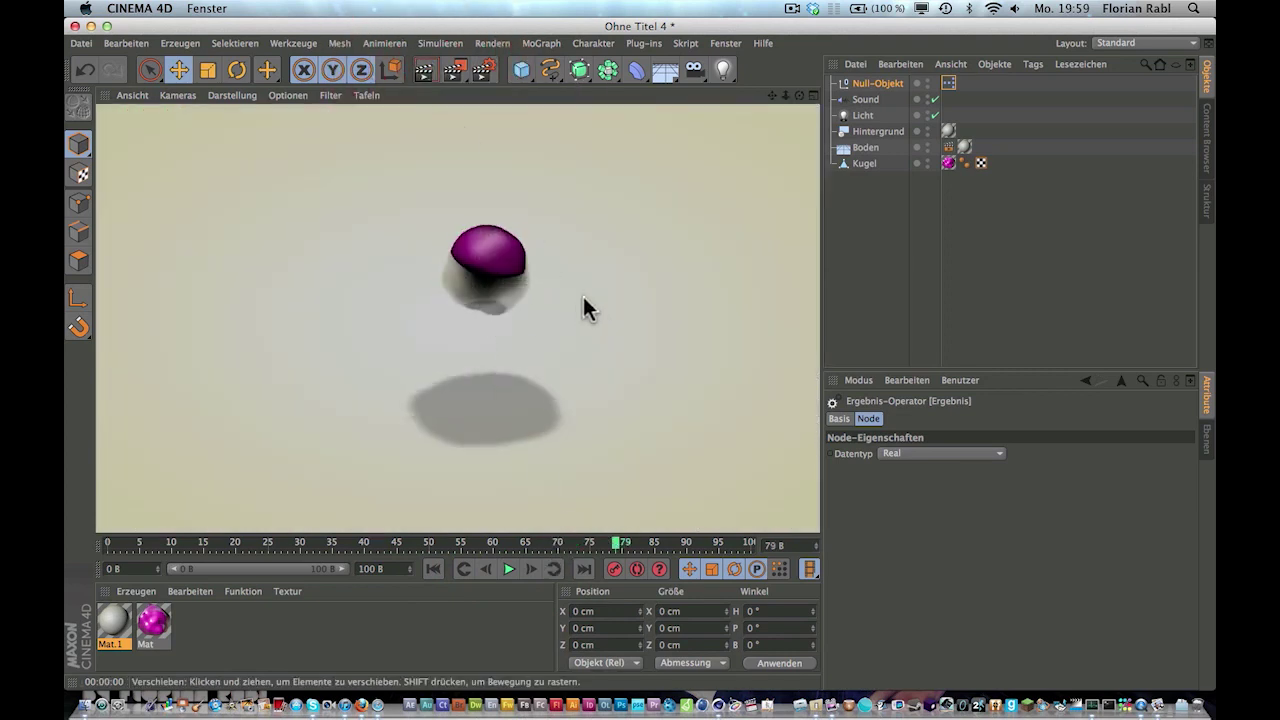
Set the render output's duration (Dauer) to Alle Bilder in the render settings
click(485, 69)
drag(503, 98, 485, 94)
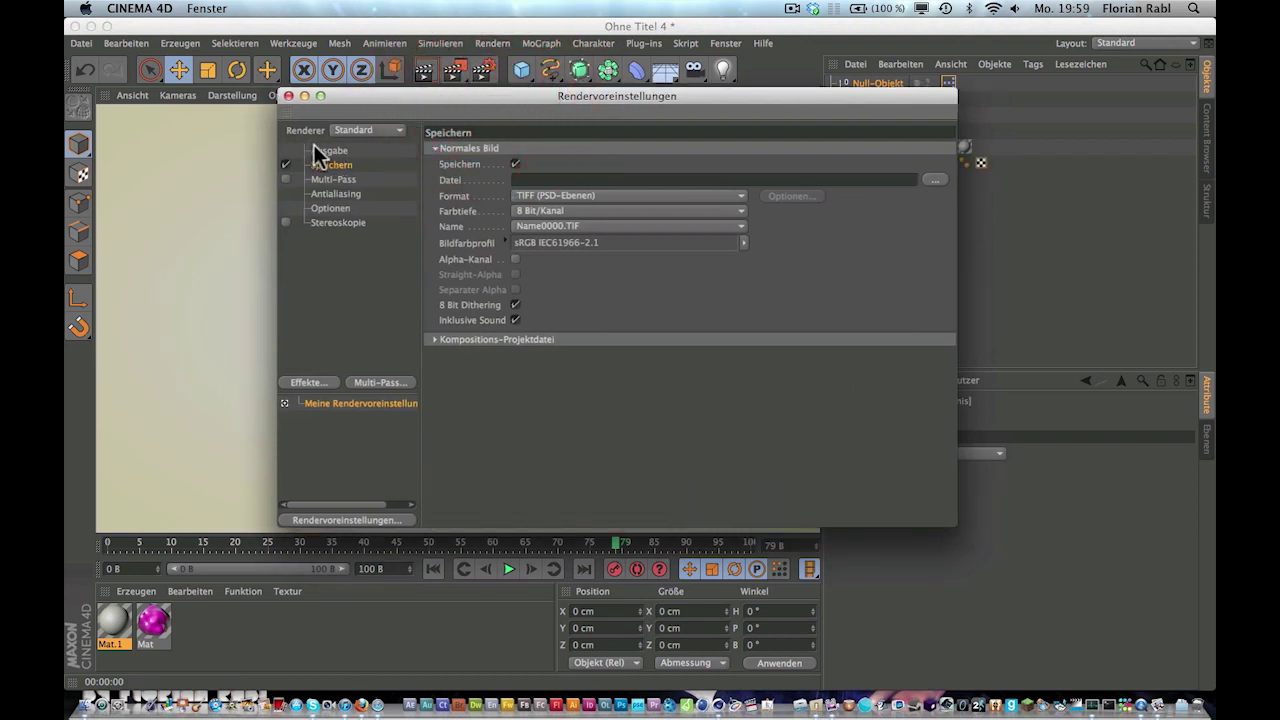
click(314, 148)
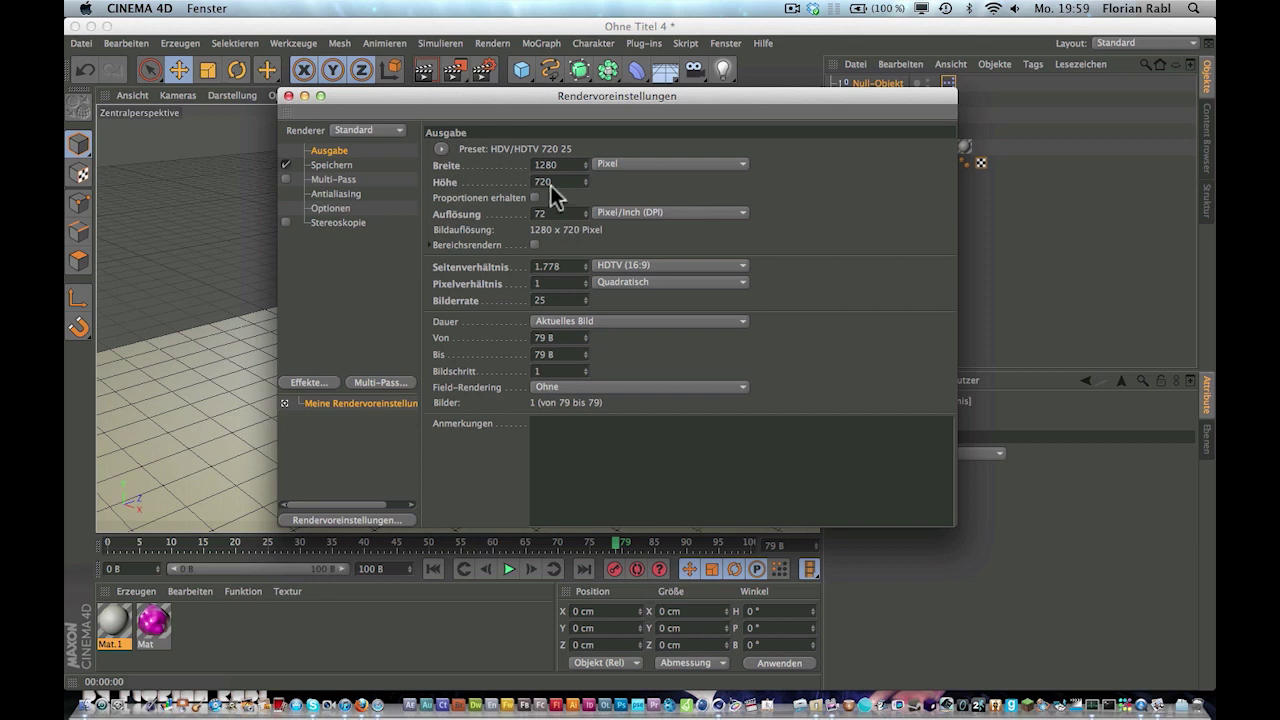
click(590, 321)
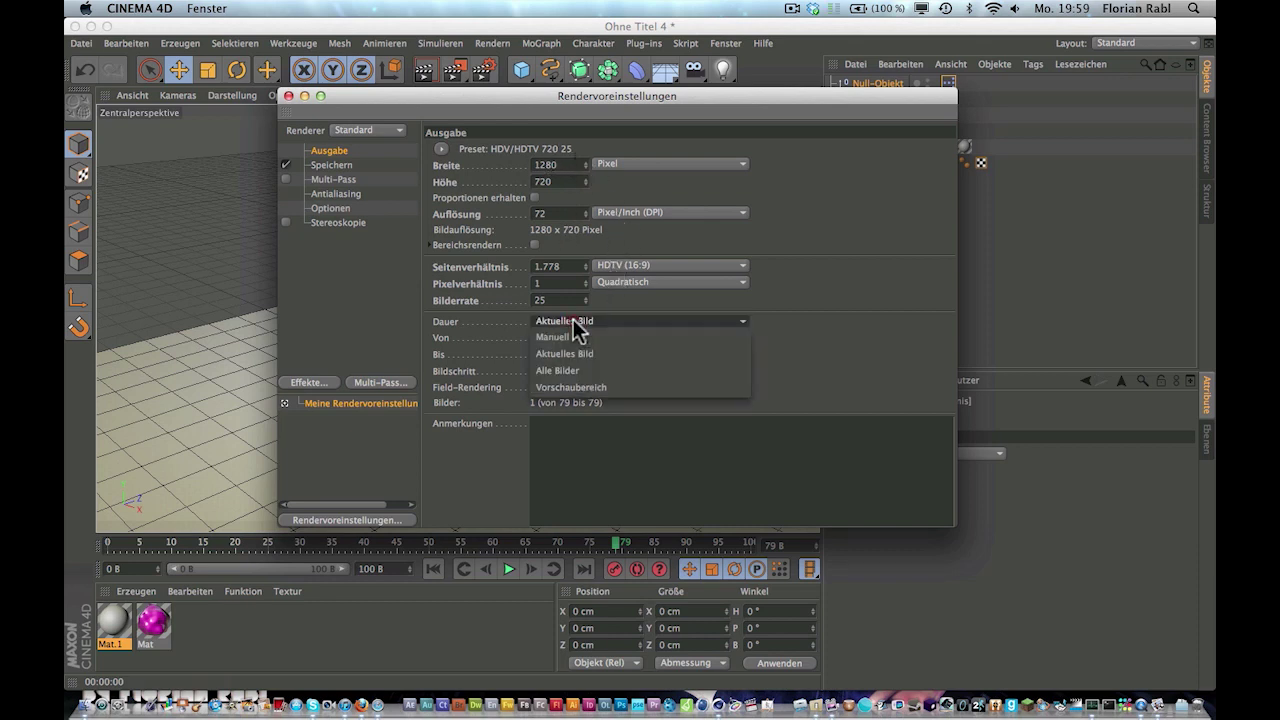
click(590, 370)
Set the render antialiasing to Bestes with the Gauss (Animation) filter
click(337, 163)
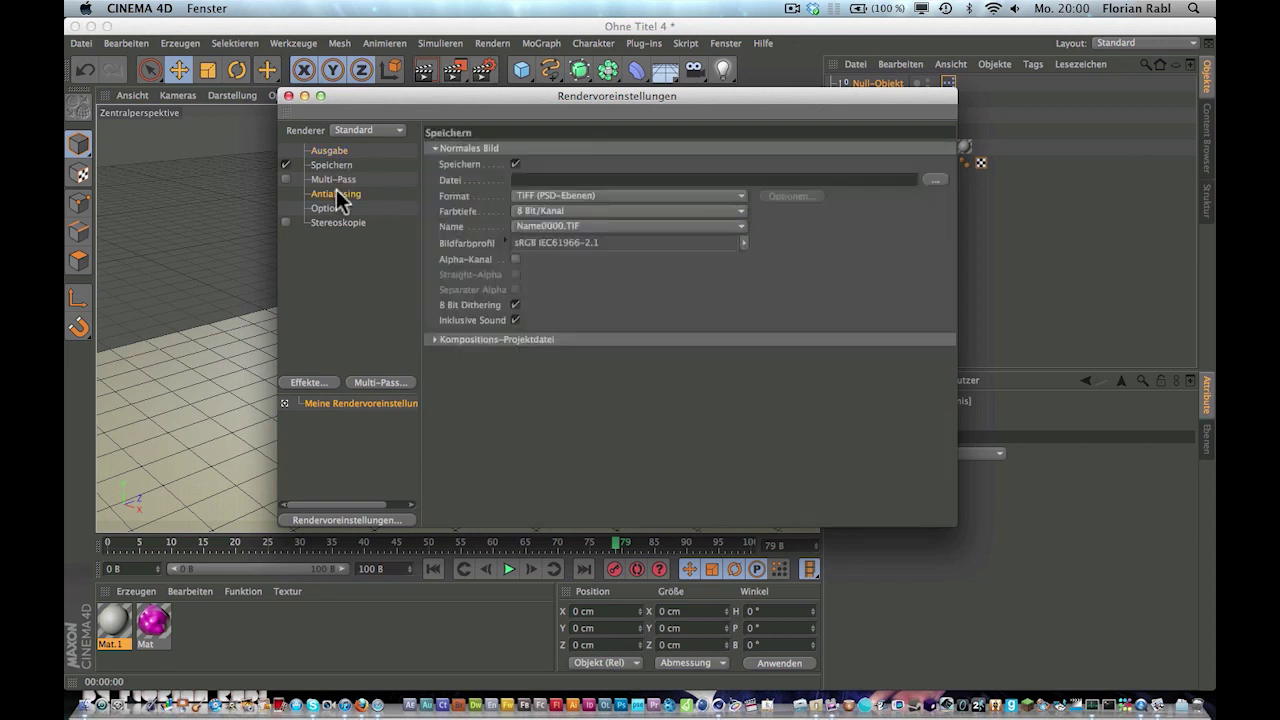
click(336, 192)
click(650, 150)
click(649, 198)
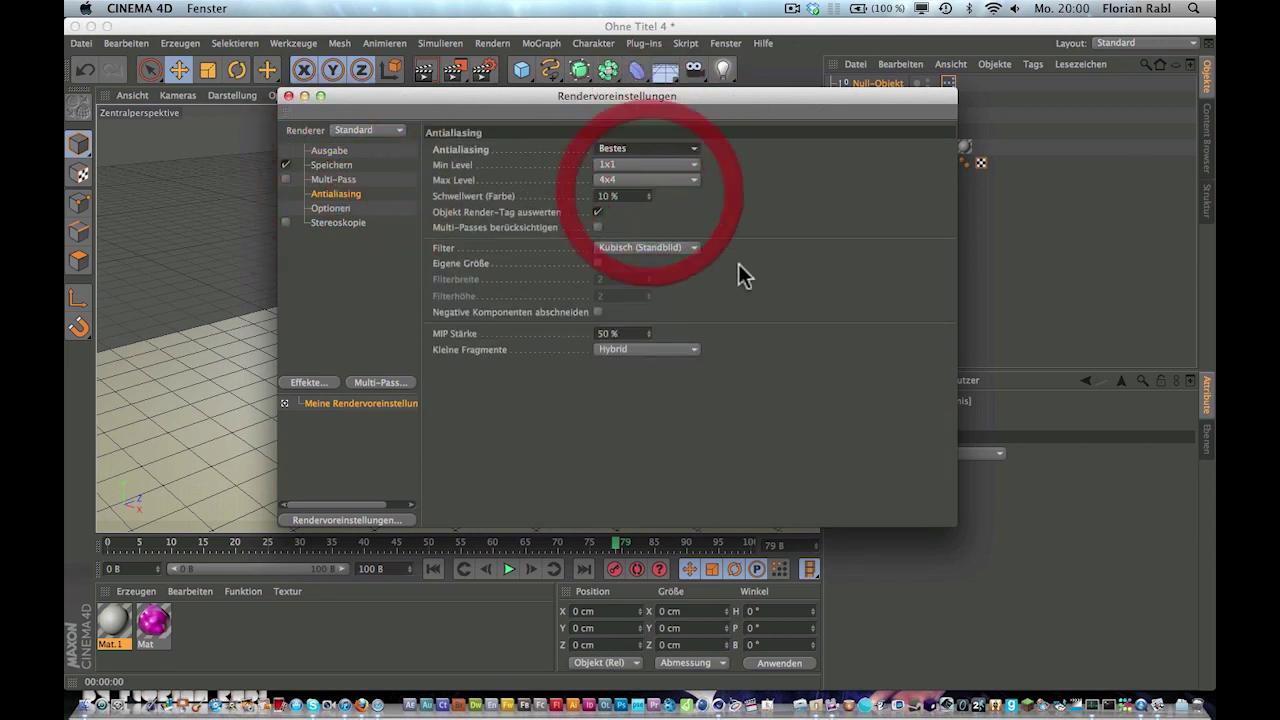
click(690, 247)
click(679, 283)
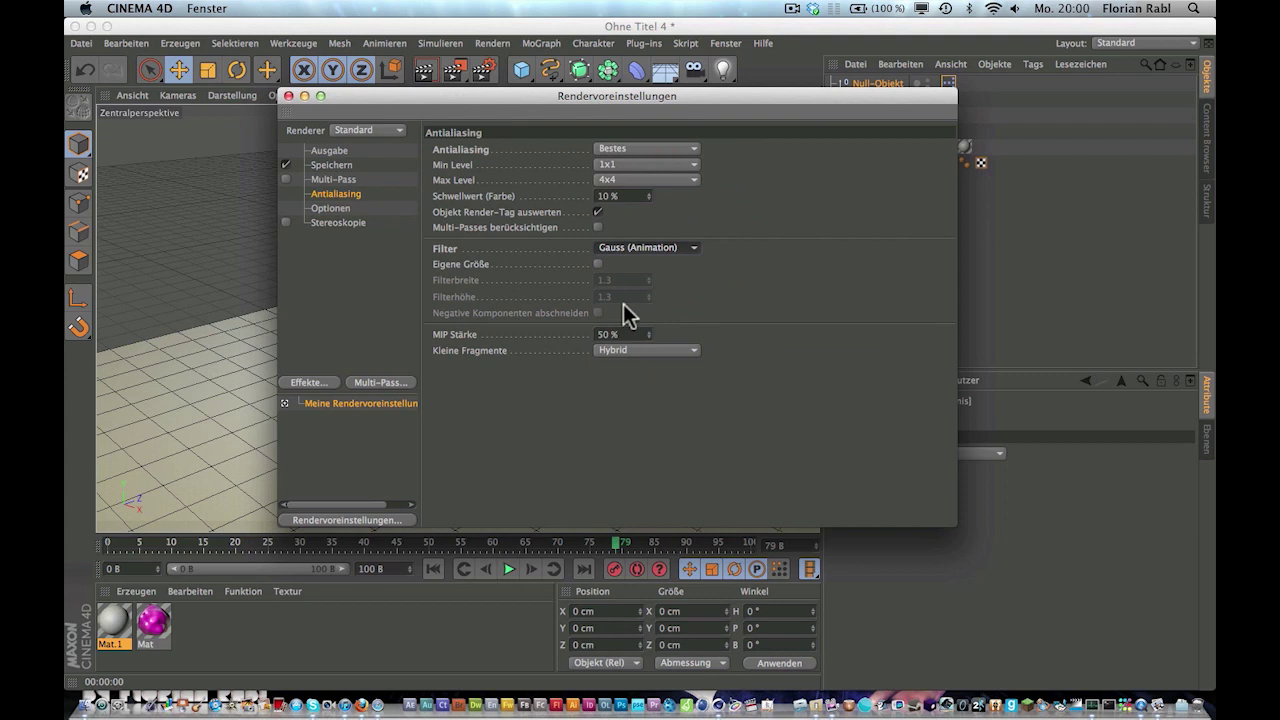
Add the Ambient Occlusion effect to the render settings and render the project in the Bild-Manager
click(312, 207)
click(315, 383)
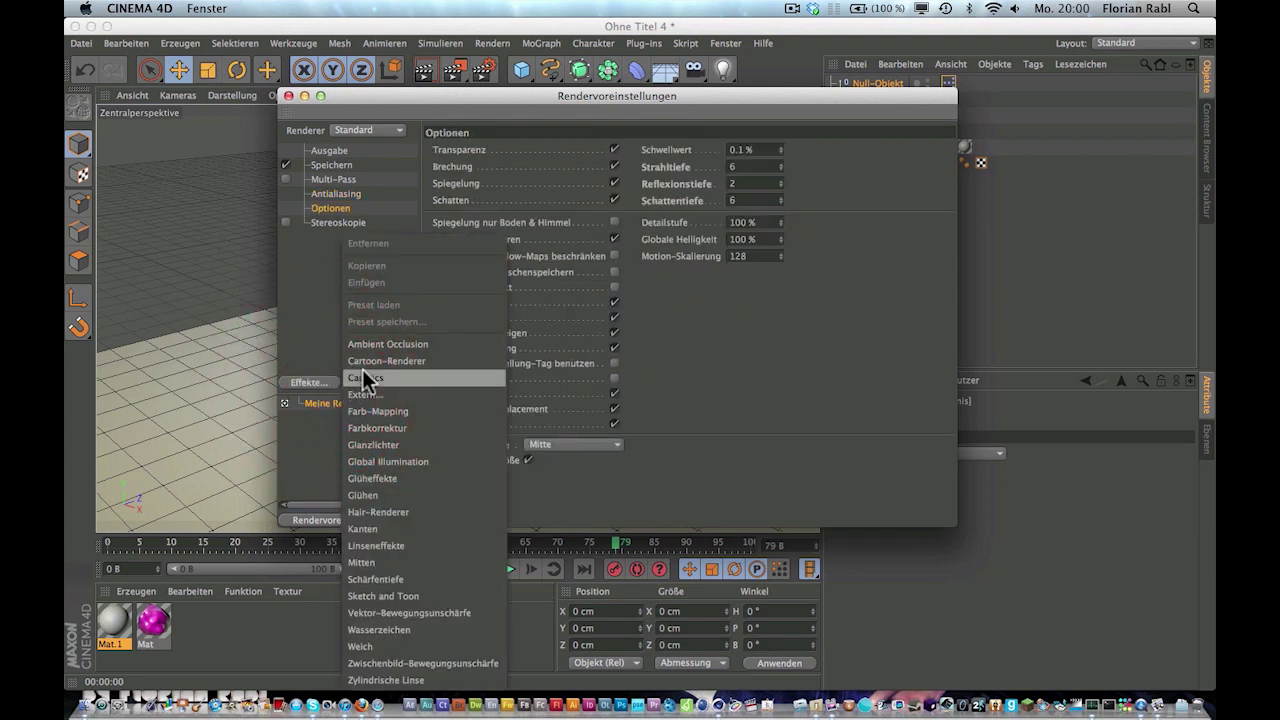
click(374, 344)
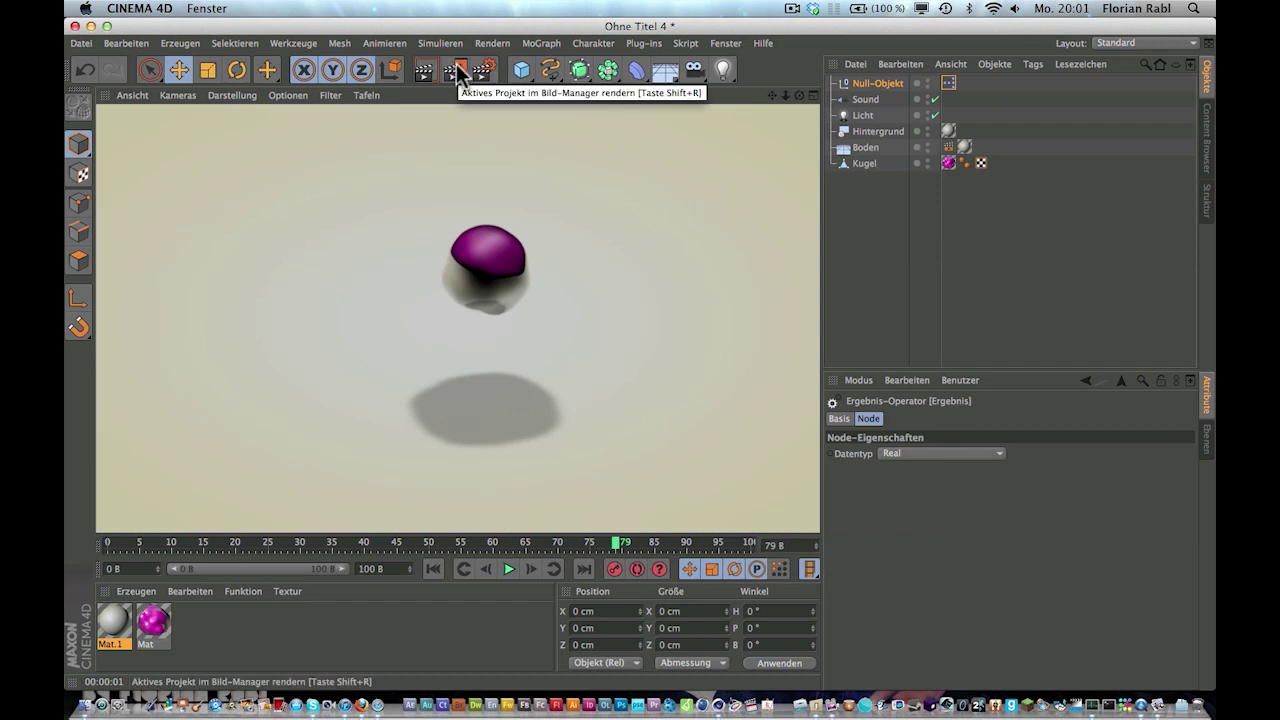
click(456, 69)
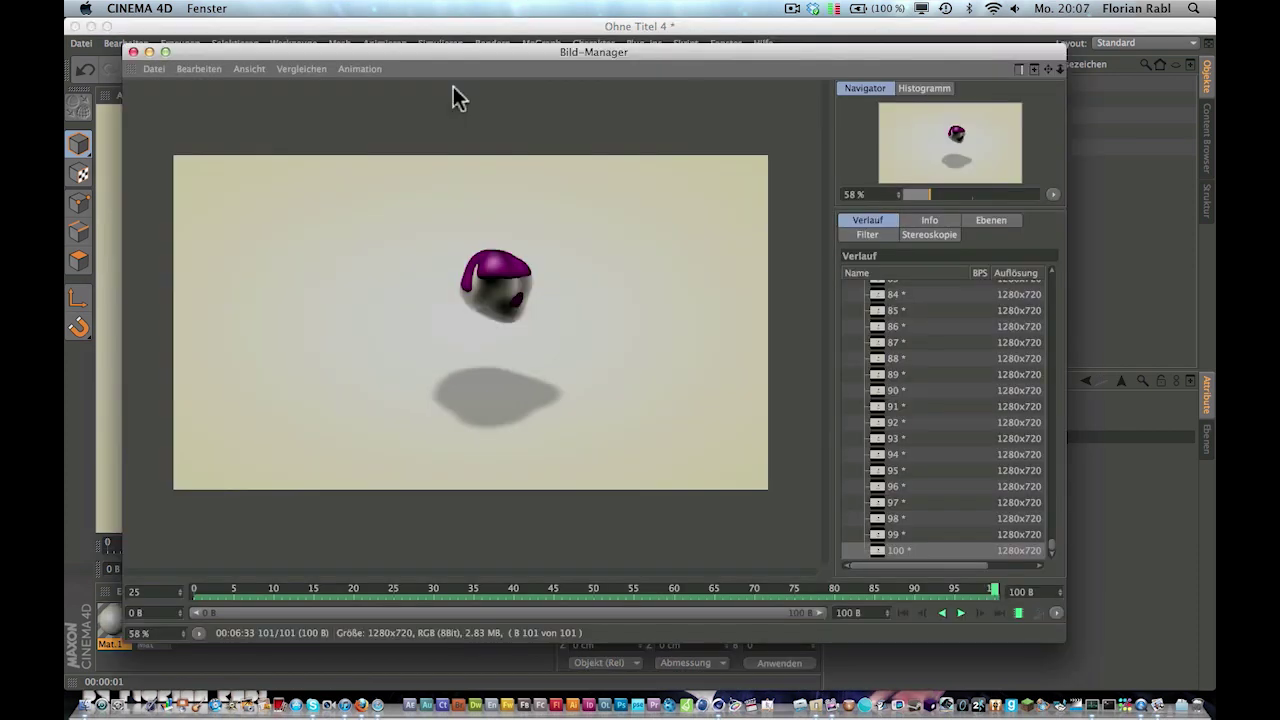
Play the rendered animation from frame 0 in the Bild-Manager, then stop it and close the window
click(196, 590)
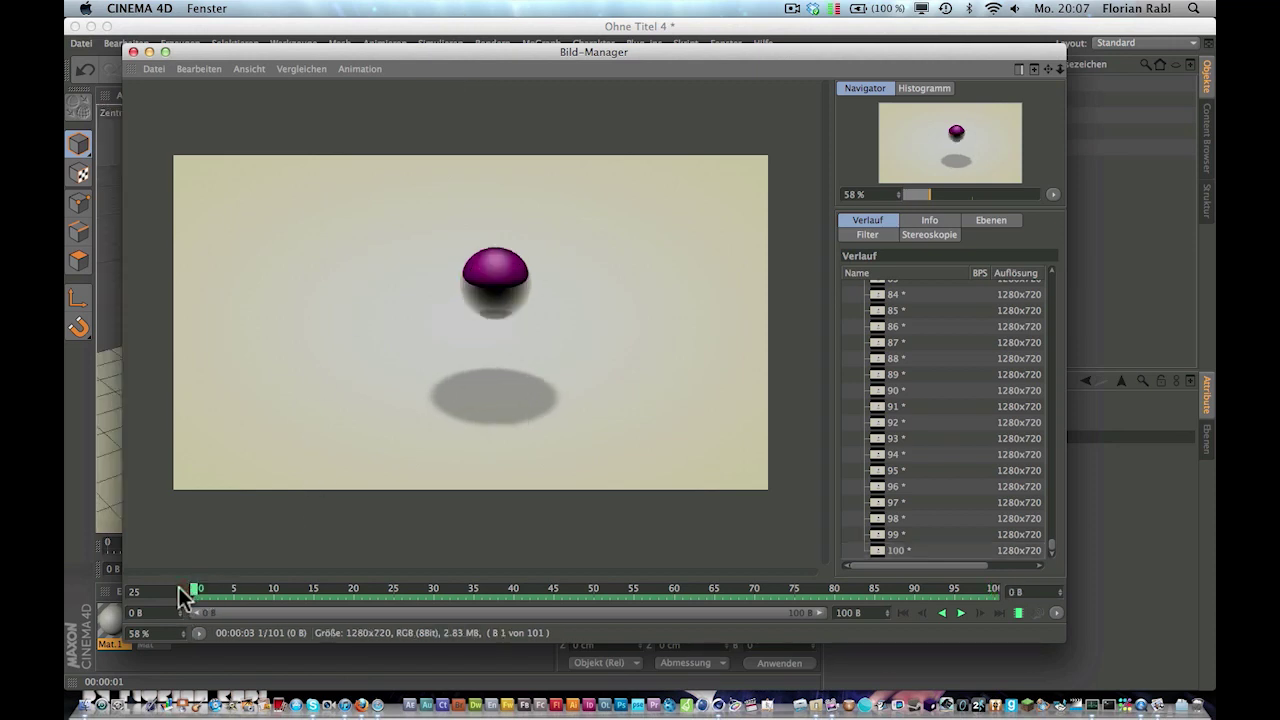
click(958, 610)
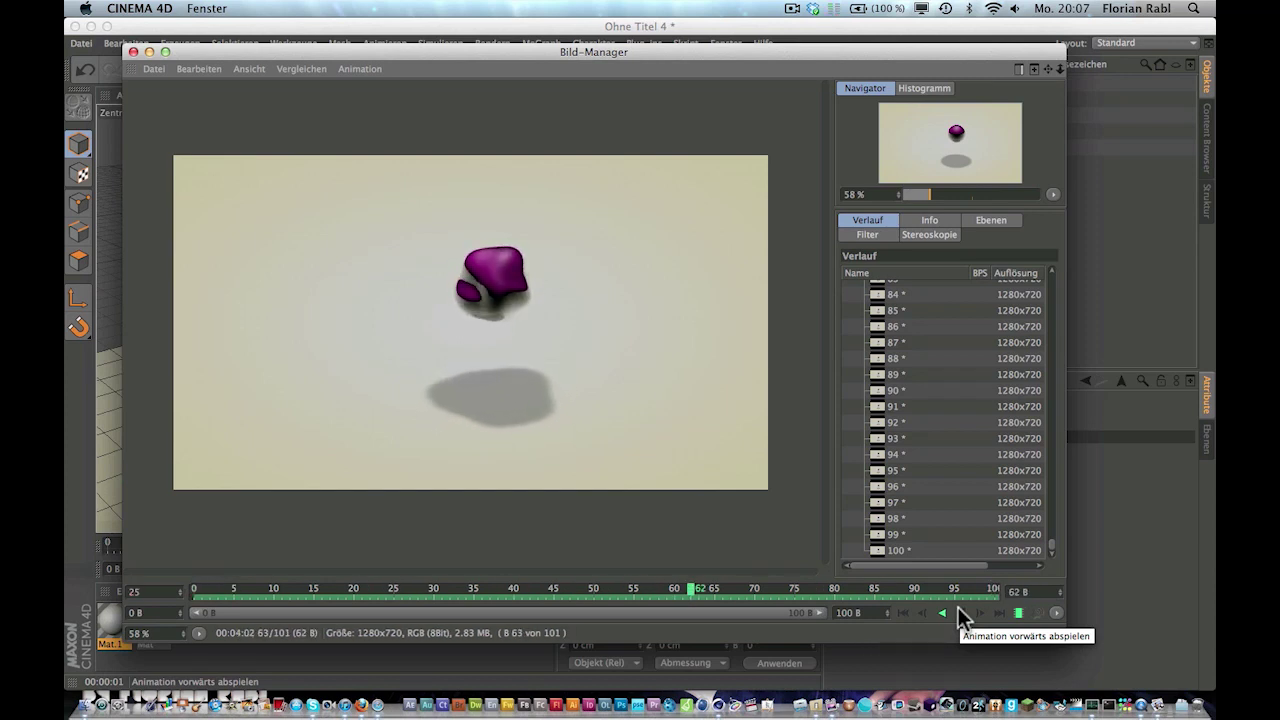
click(958, 607)
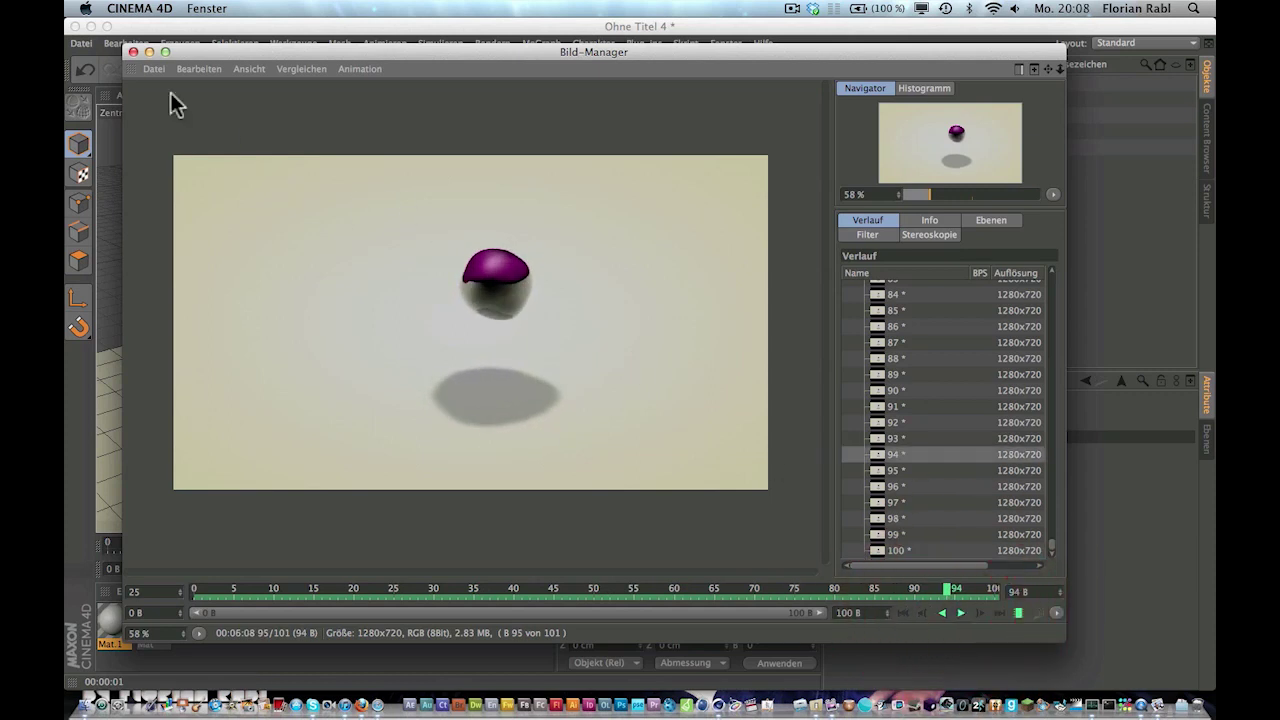
click(133, 52)
Open the Noise shader in the magenta Mat material's Displacement channel and look through its properties
double_click(153, 622)
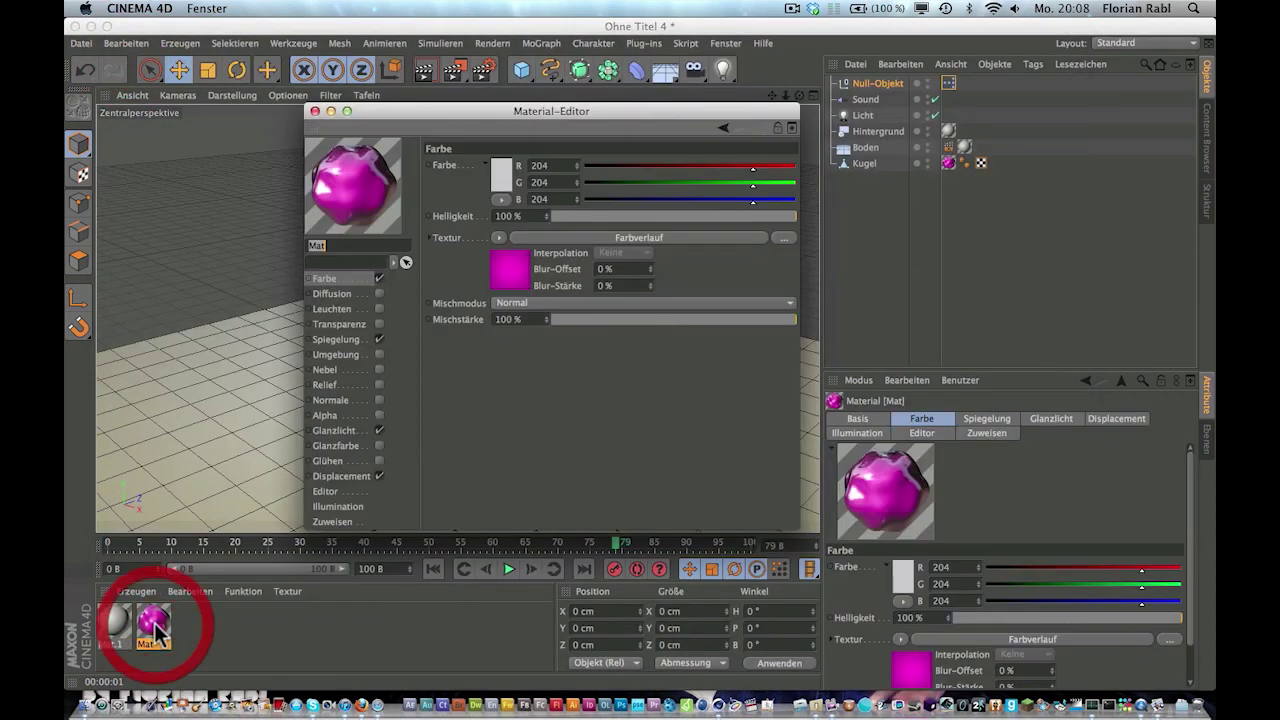
click(342, 476)
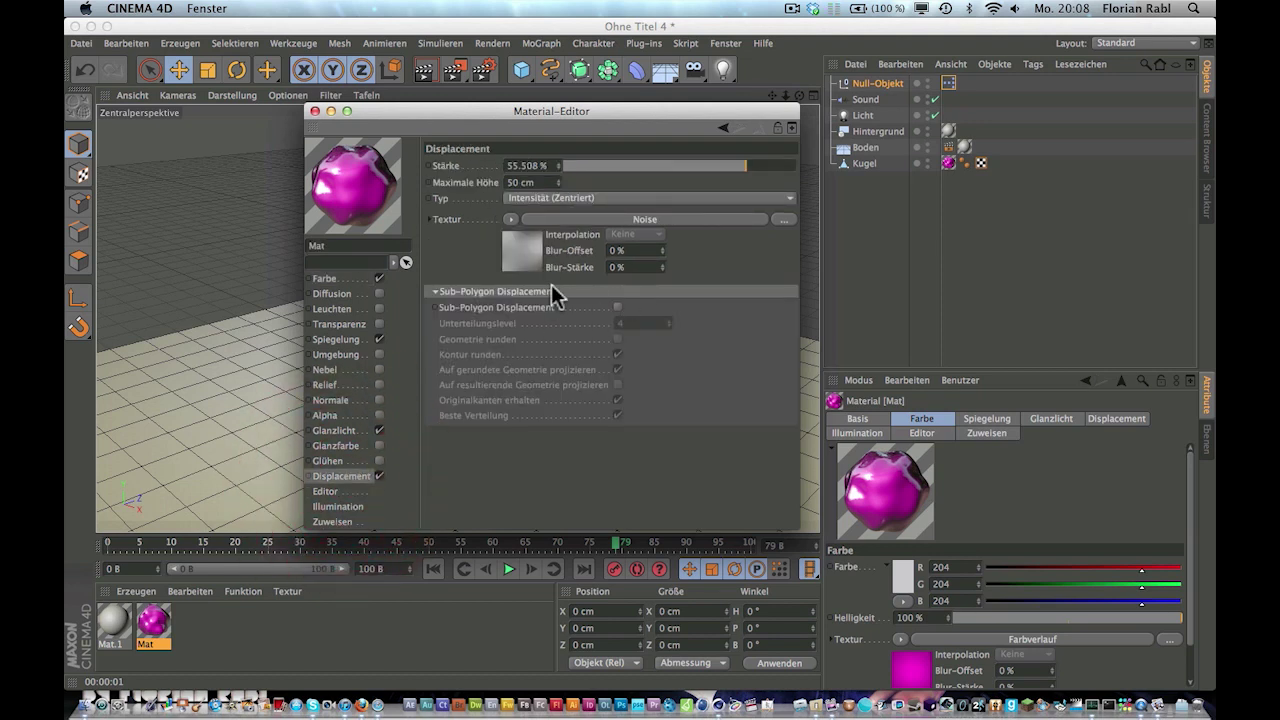
click(568, 219)
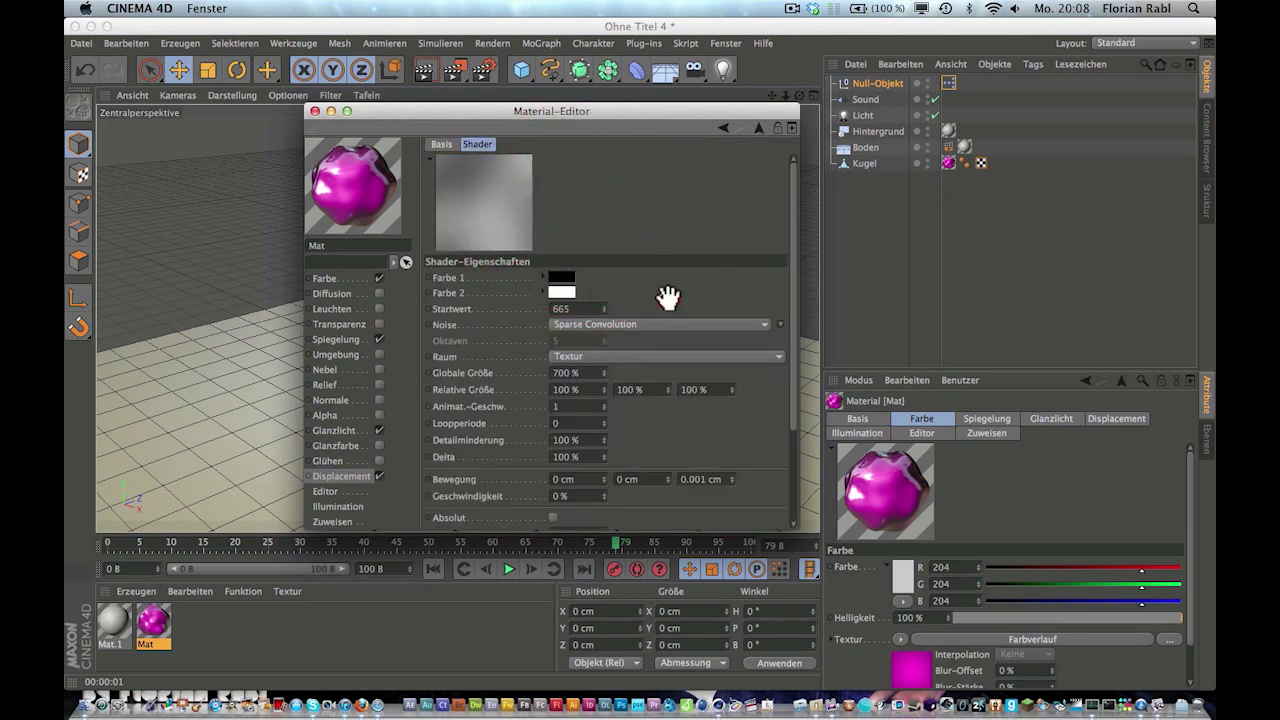
scroll(667, 298, down, 3)
click(653, 116)
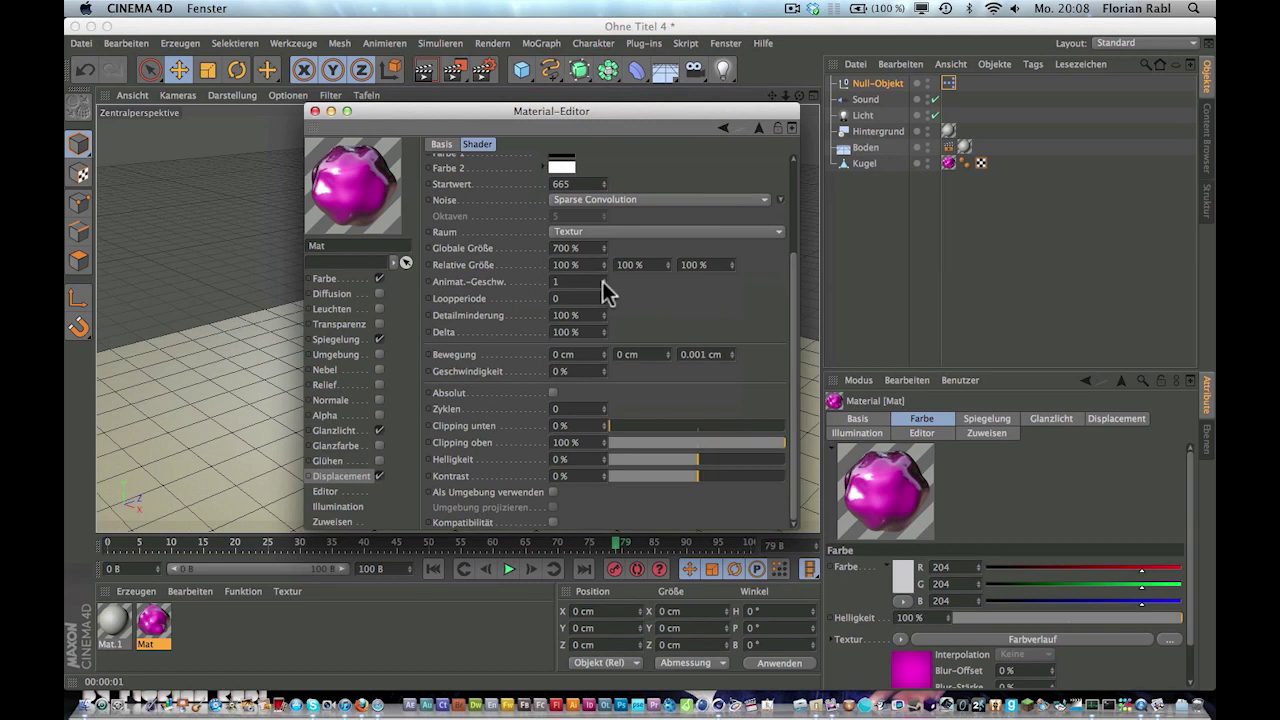
scroll(700, 330, up, 1)
scroll(694, 300, down, 1)
click(694, 278)
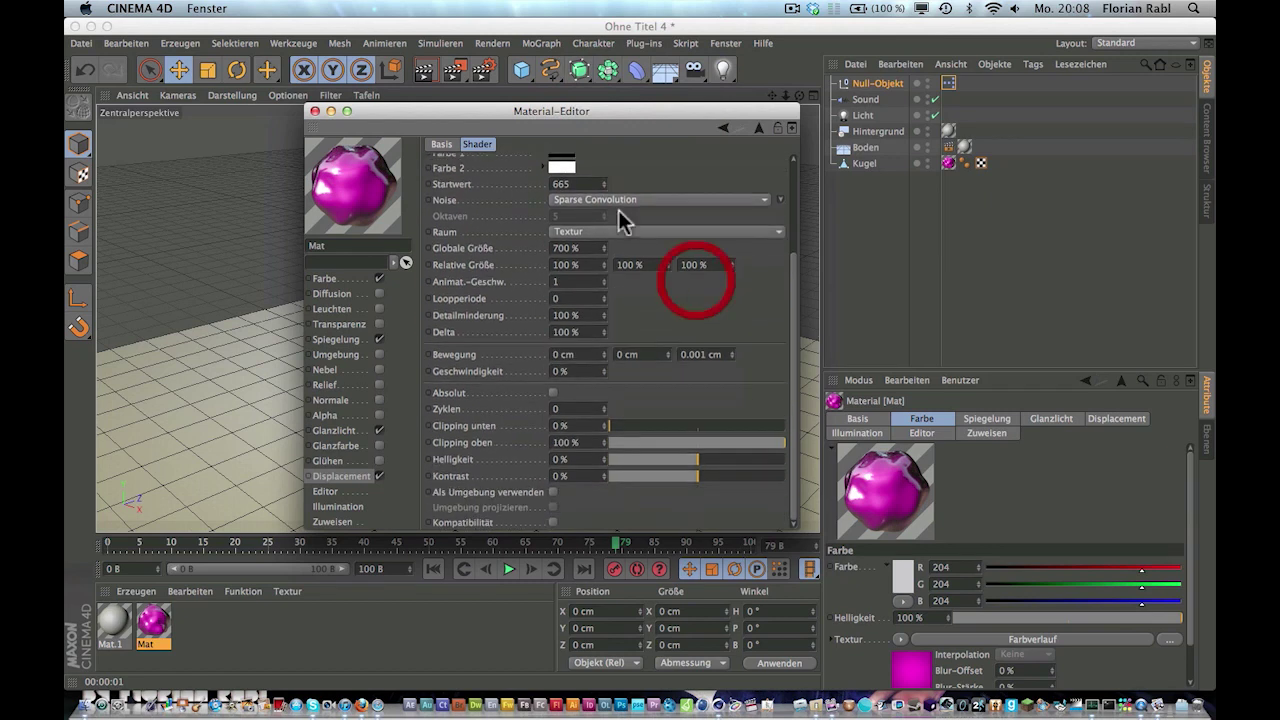
Try the Cell Noise and Displaced Voronoi types on the Noise shader of the Mat material's displacement
click(780, 198)
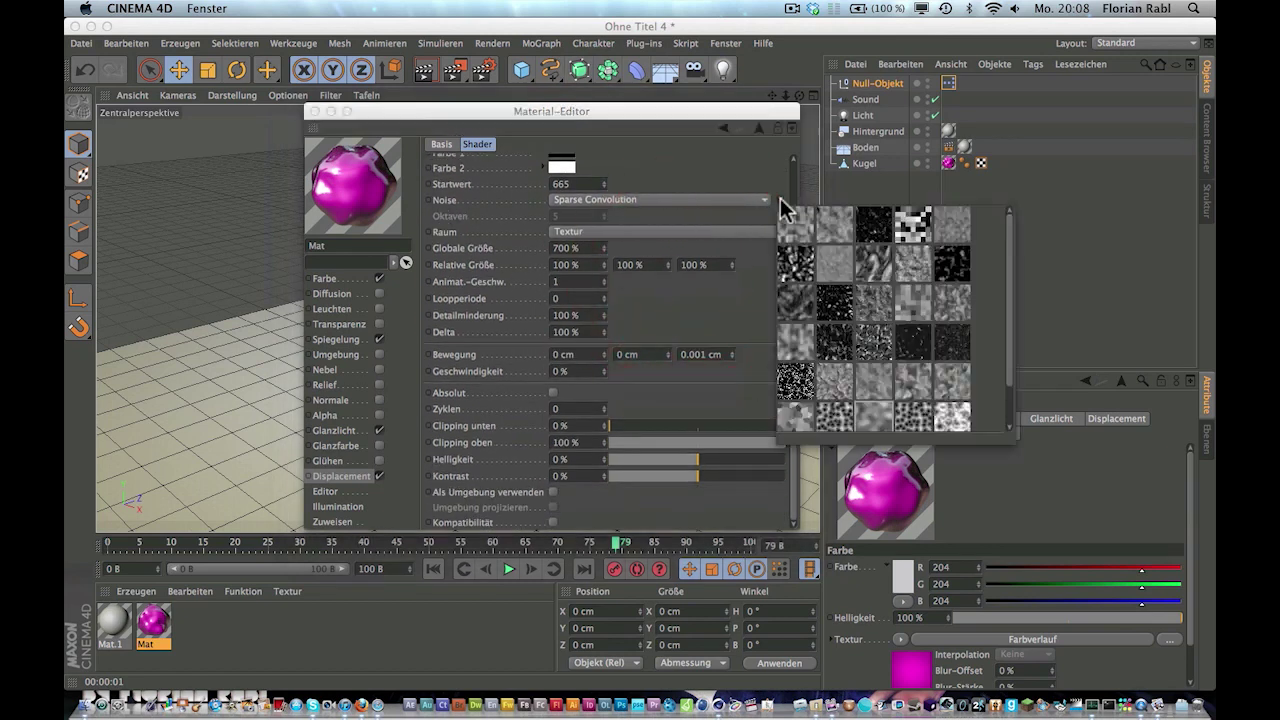
click(906, 228)
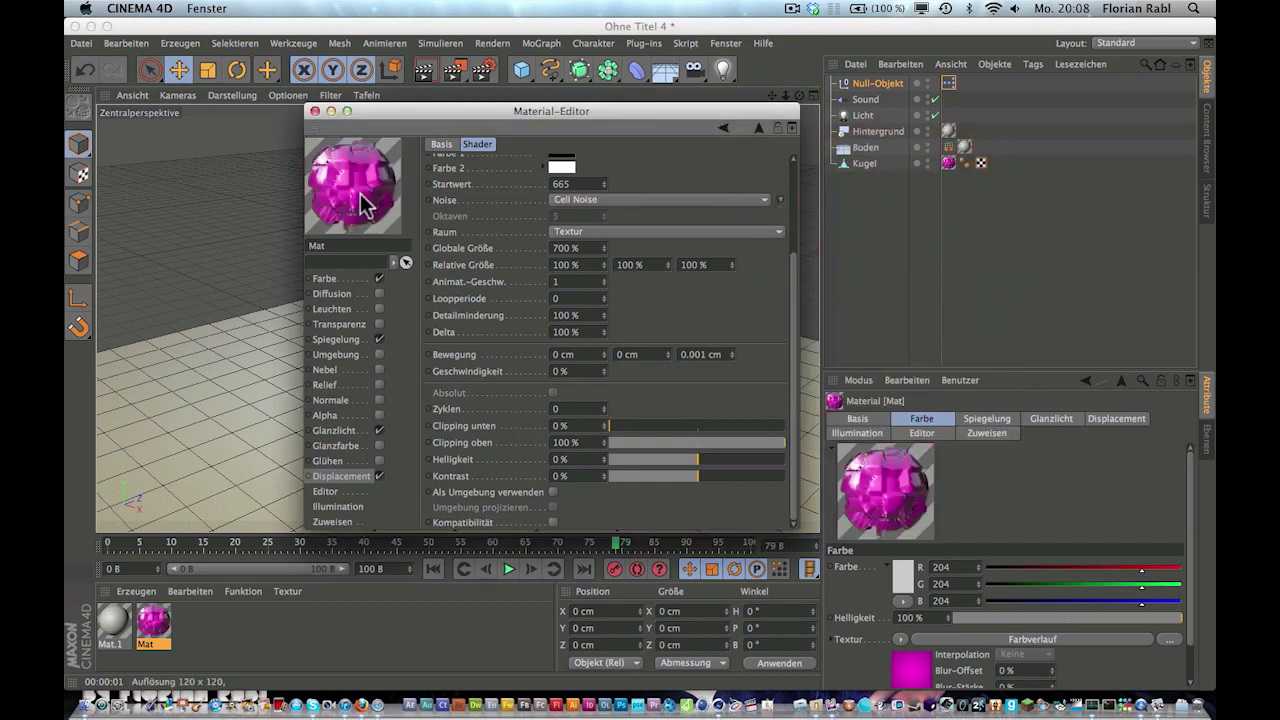
click(780, 199)
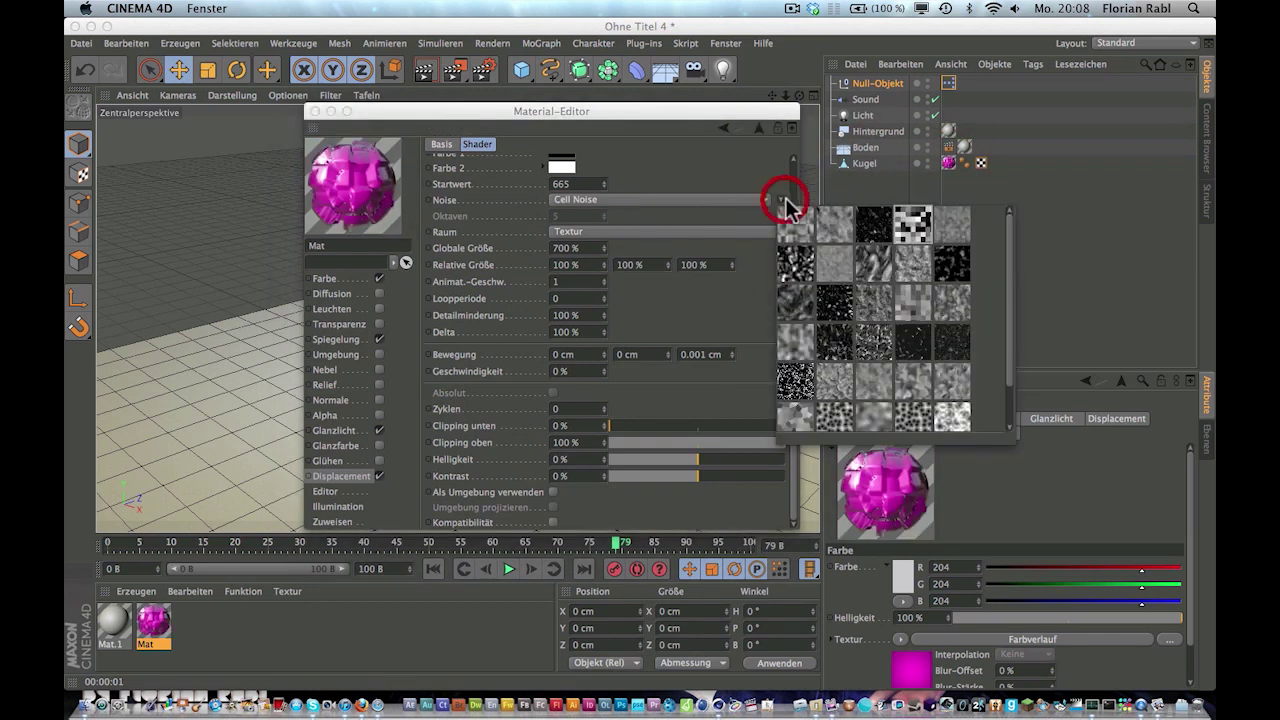
click(830, 416)
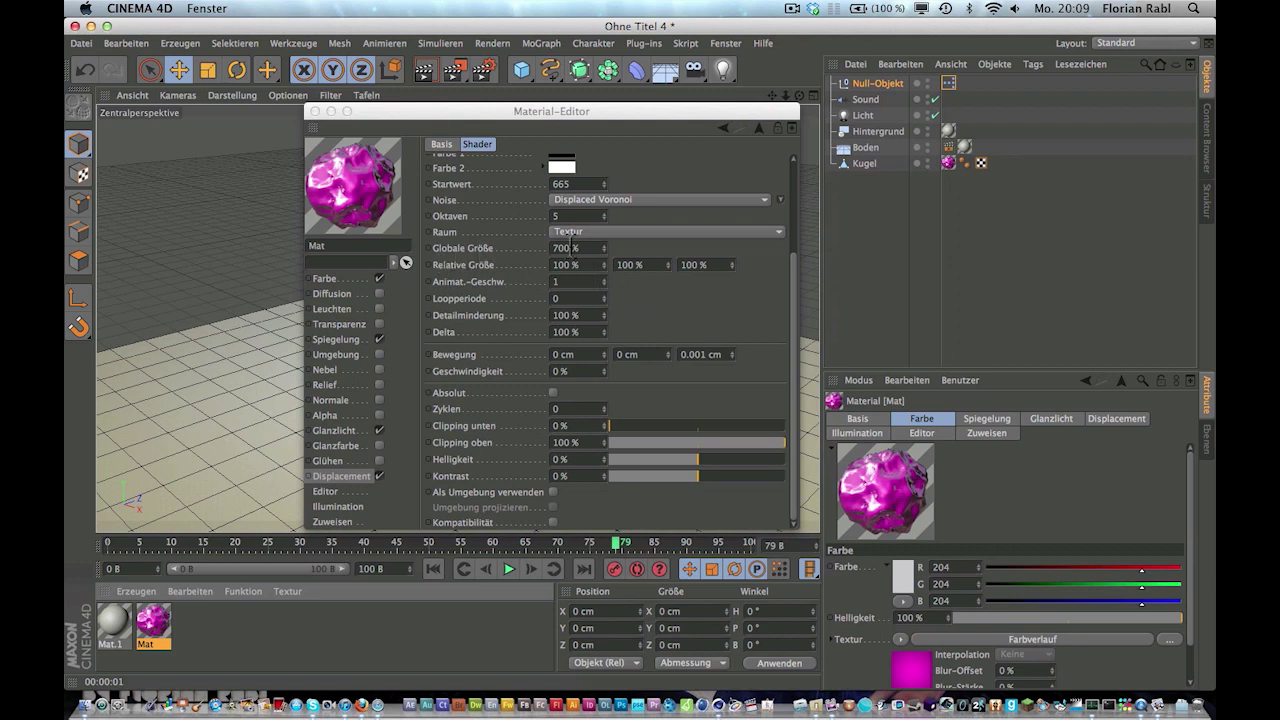
Try a Globale Größe of 43 % and a first Relative Größe of 52 %, and restore them to 700 % and 100 %
drag(603, 247, 604, 248)
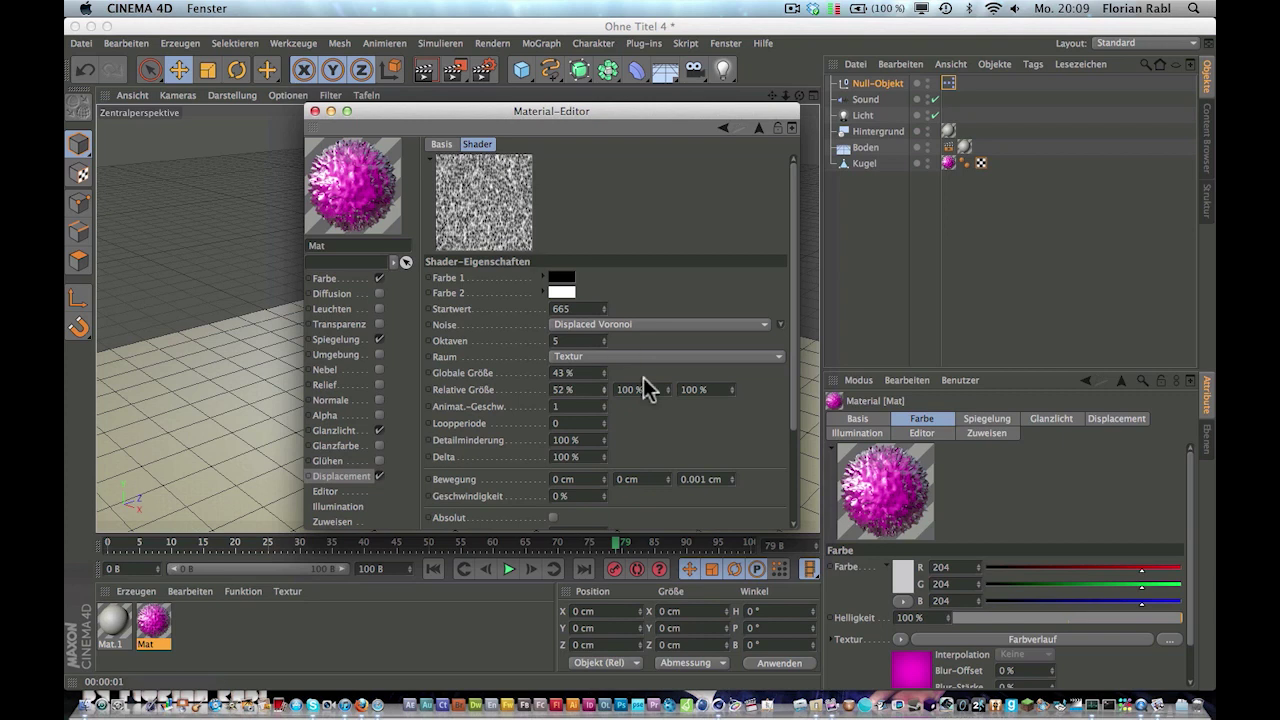
click(565, 372)
text(700)
key(Tab)
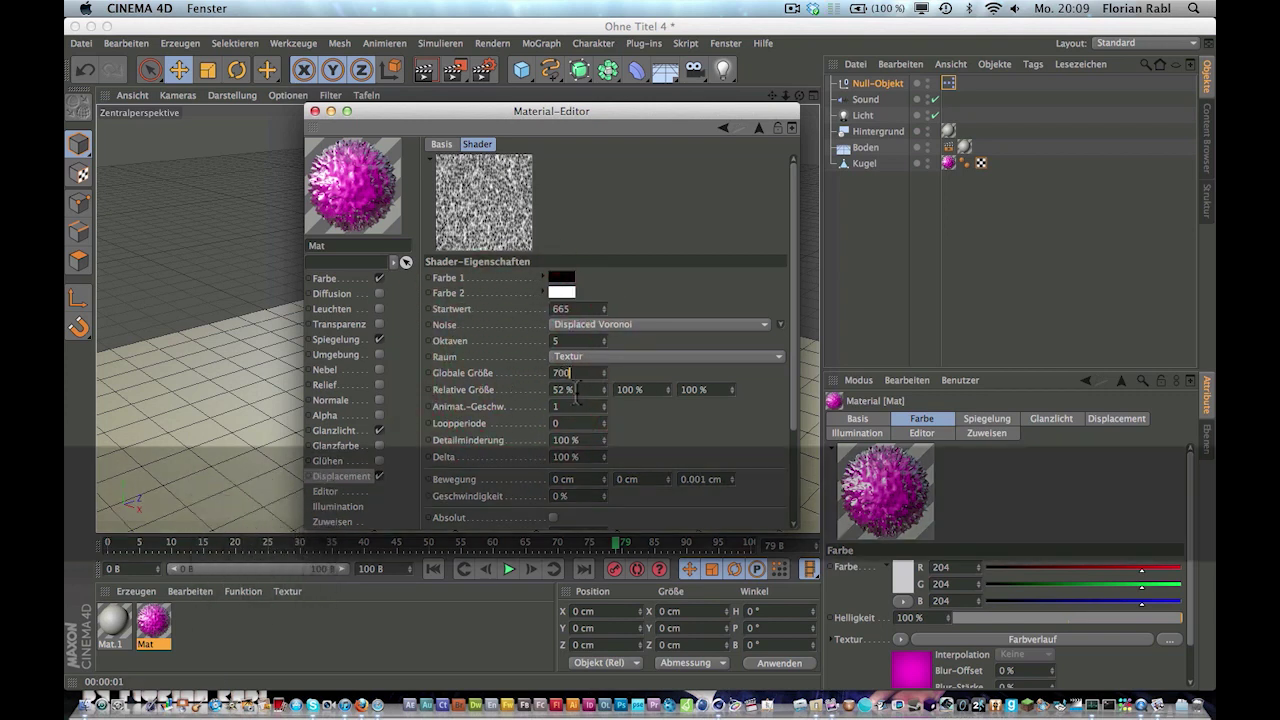
text(100)
key(Return)
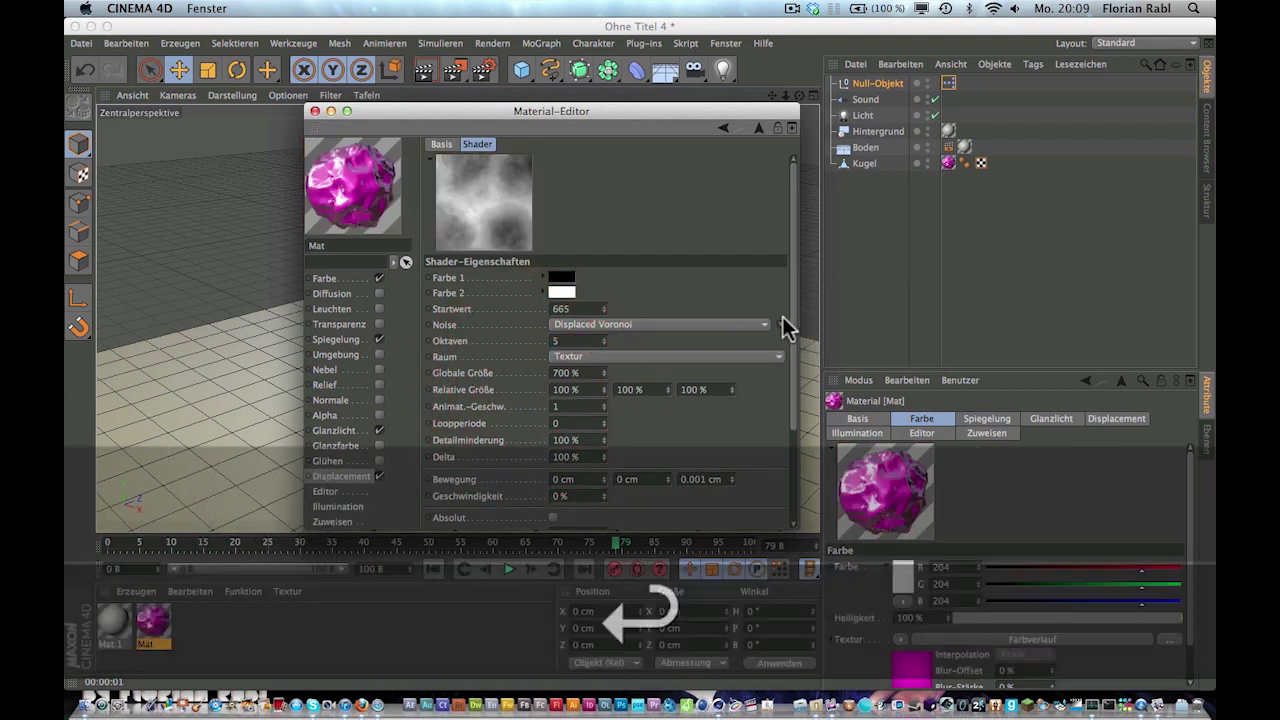
Set the displacement's noise type back to Sparse Convolution
click(784, 326)
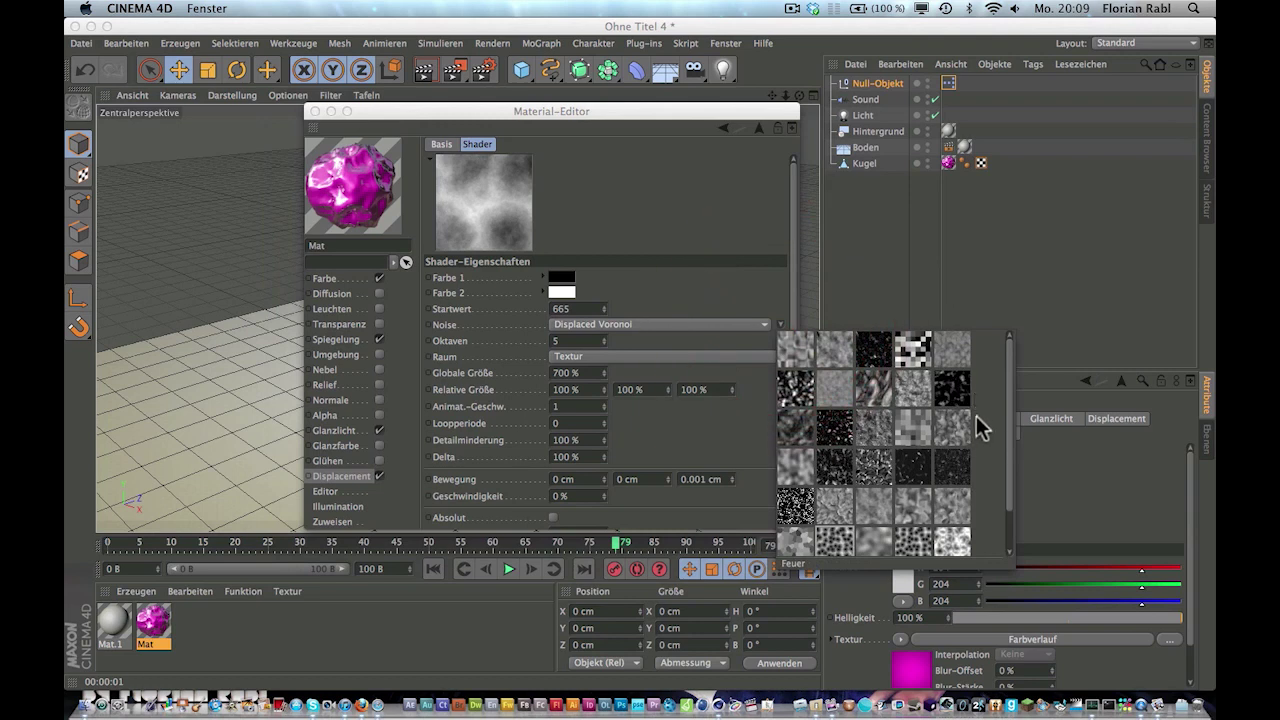
scroll(982, 427, down, 2)
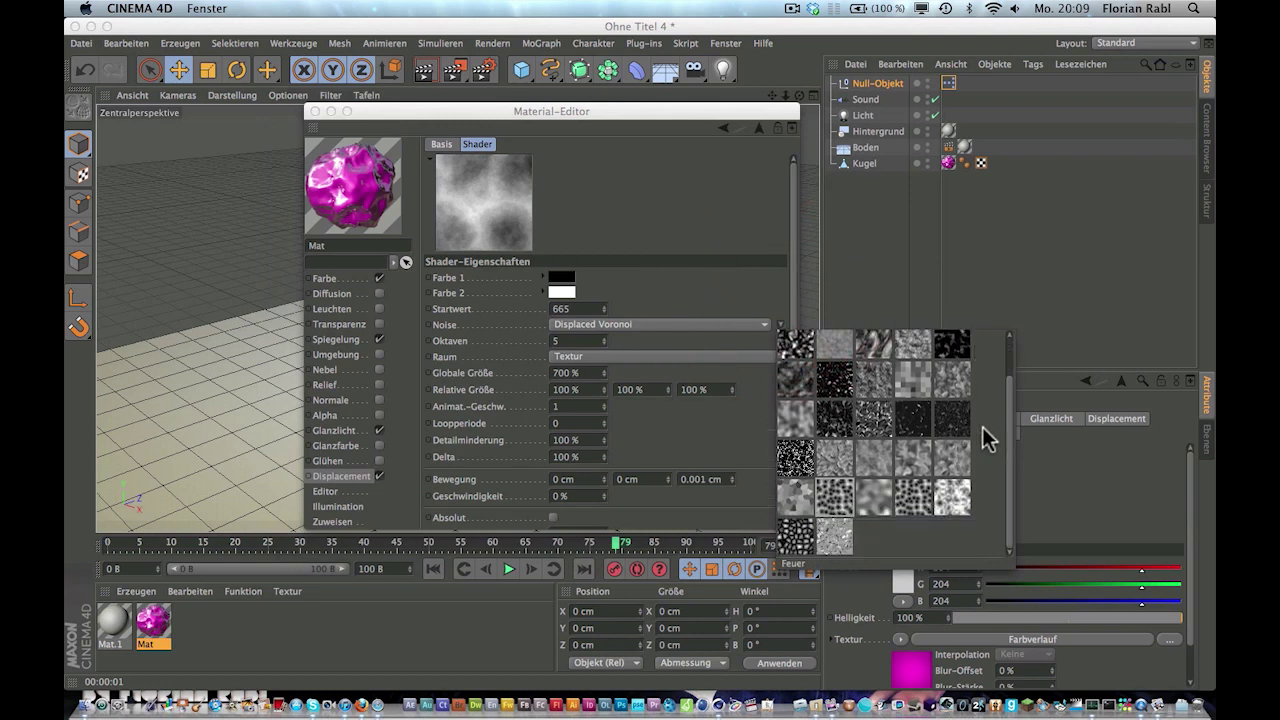
click(871, 500)
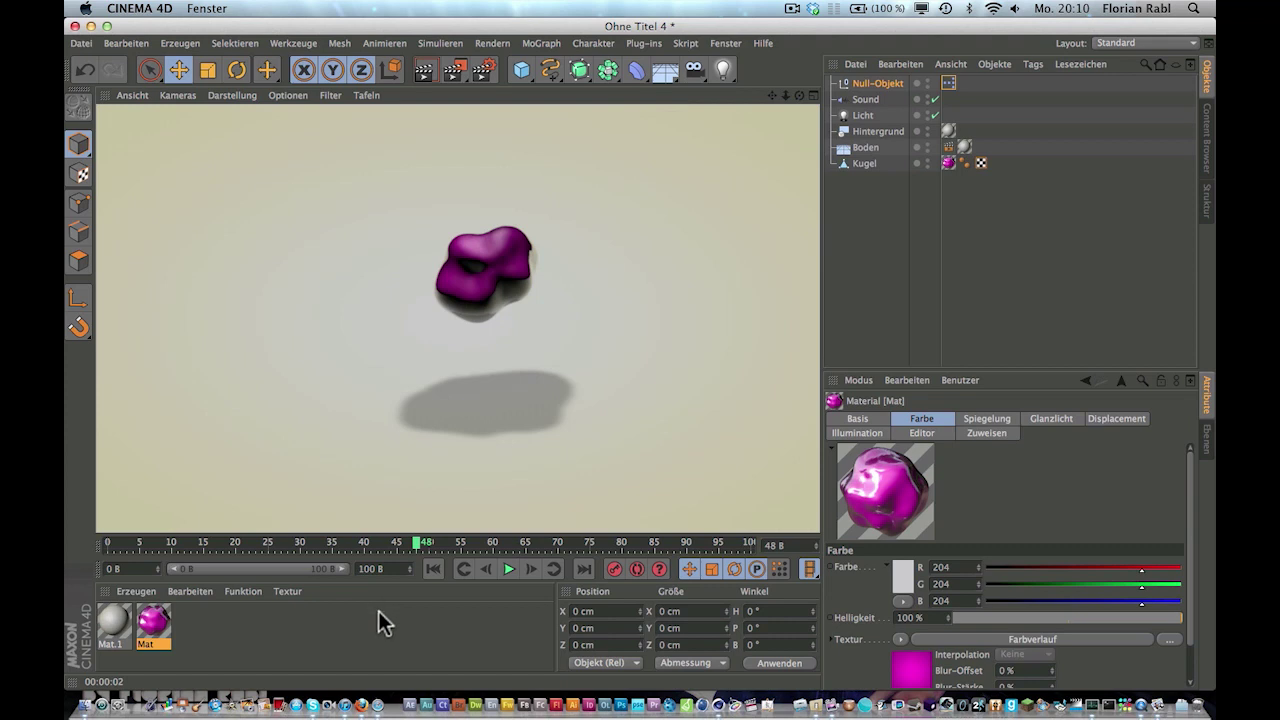
Add a Himmel object to the scene
click(378, 611)
click(670, 72)
drag(677, 78, 697, 115)
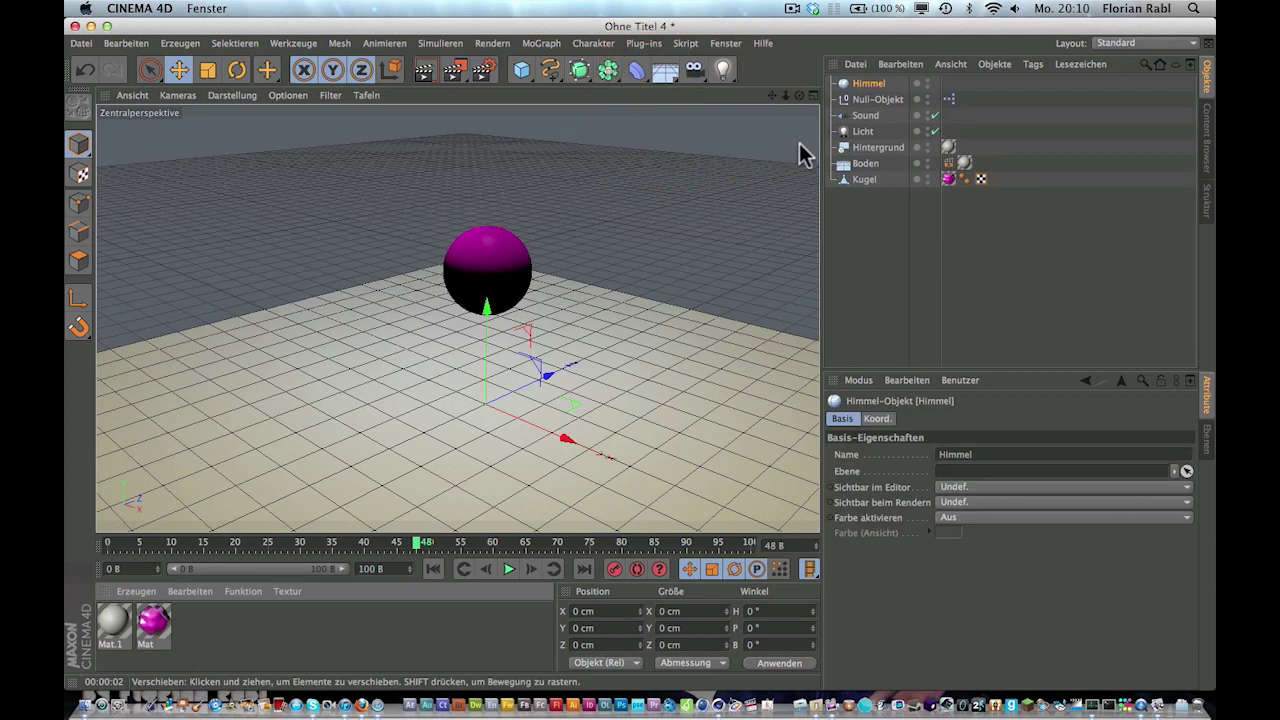
right_click(864, 86)
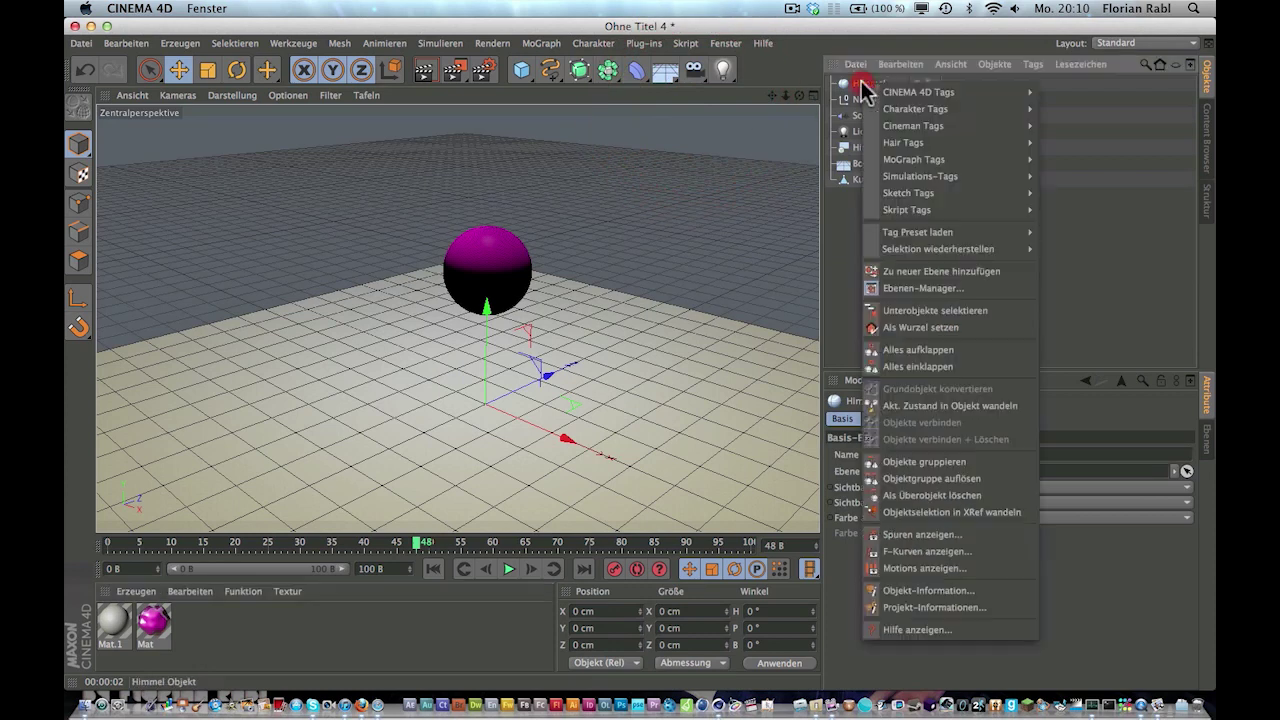
click(851, 214)
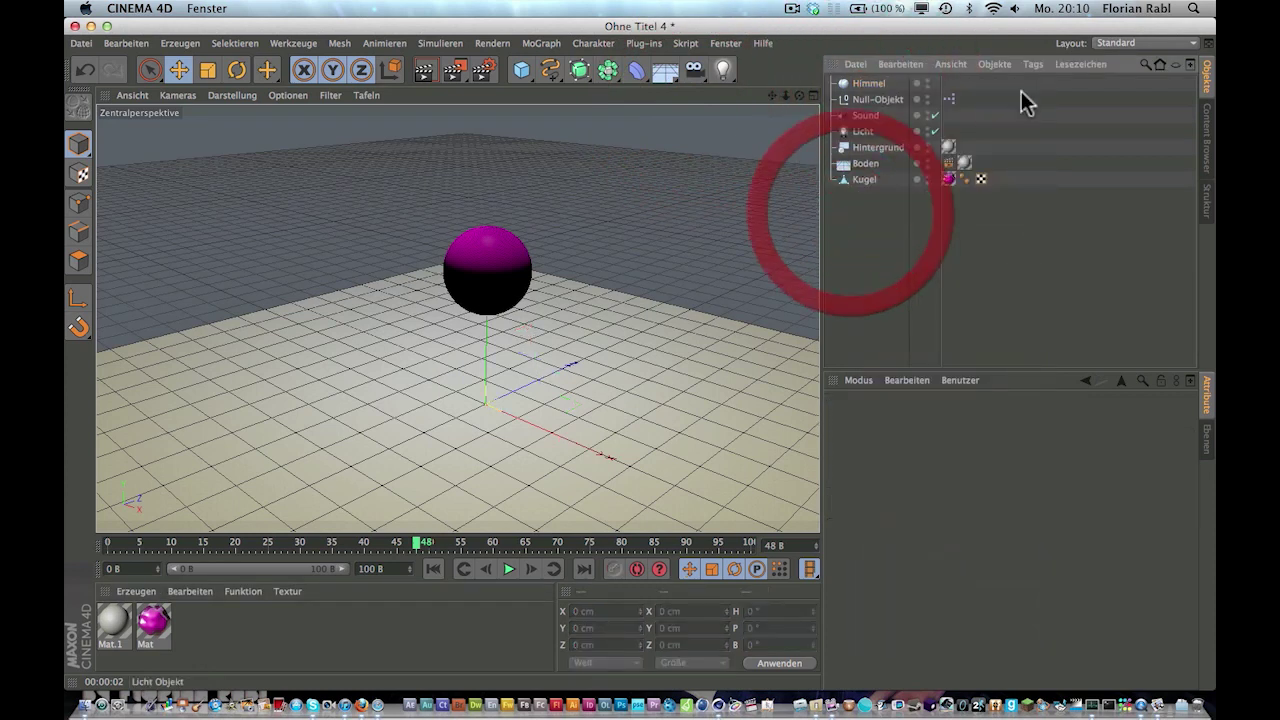
Load the HDRI_02 material from the Content Browser and apply it to the Himmel object
click(1204, 125)
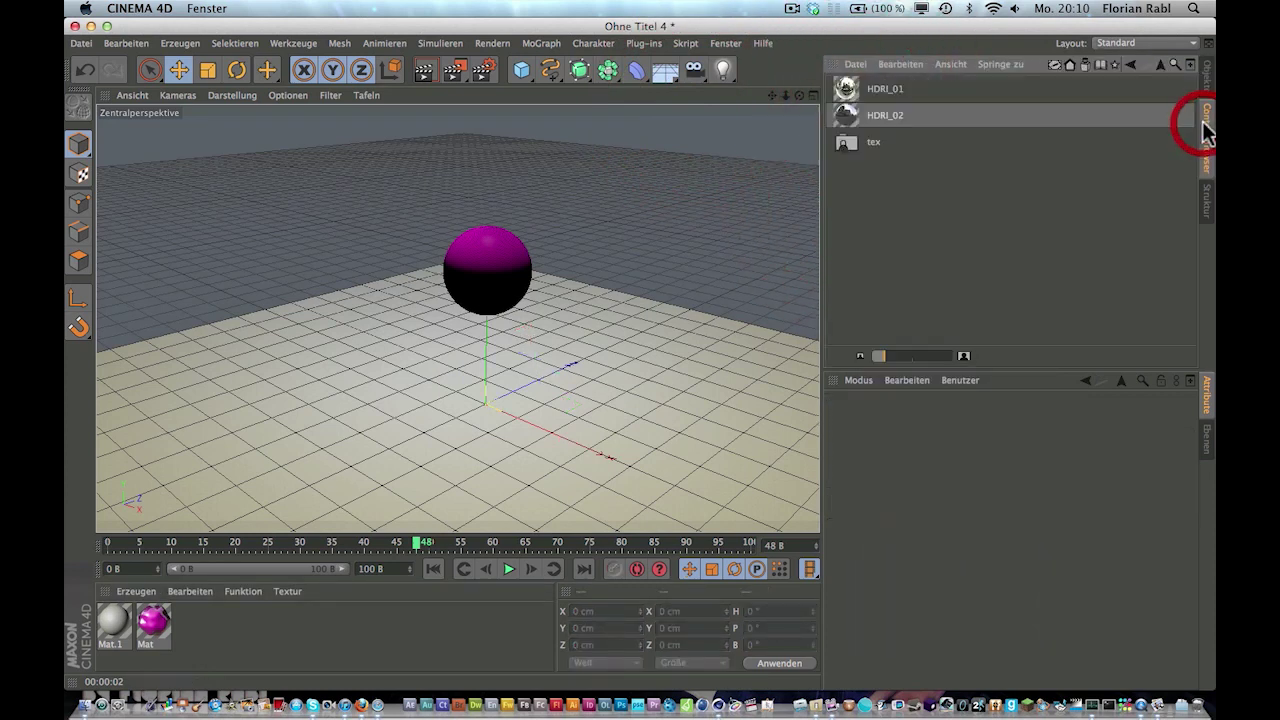
double_click(848, 114)
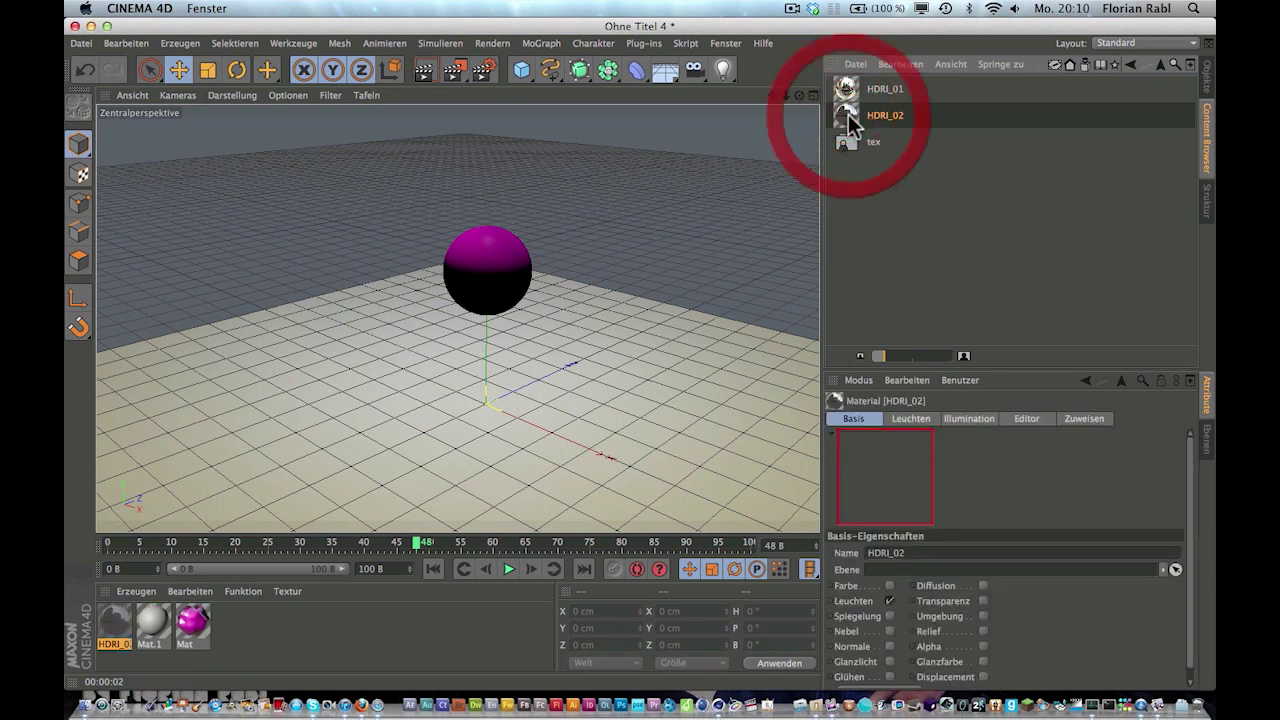
click(1206, 76)
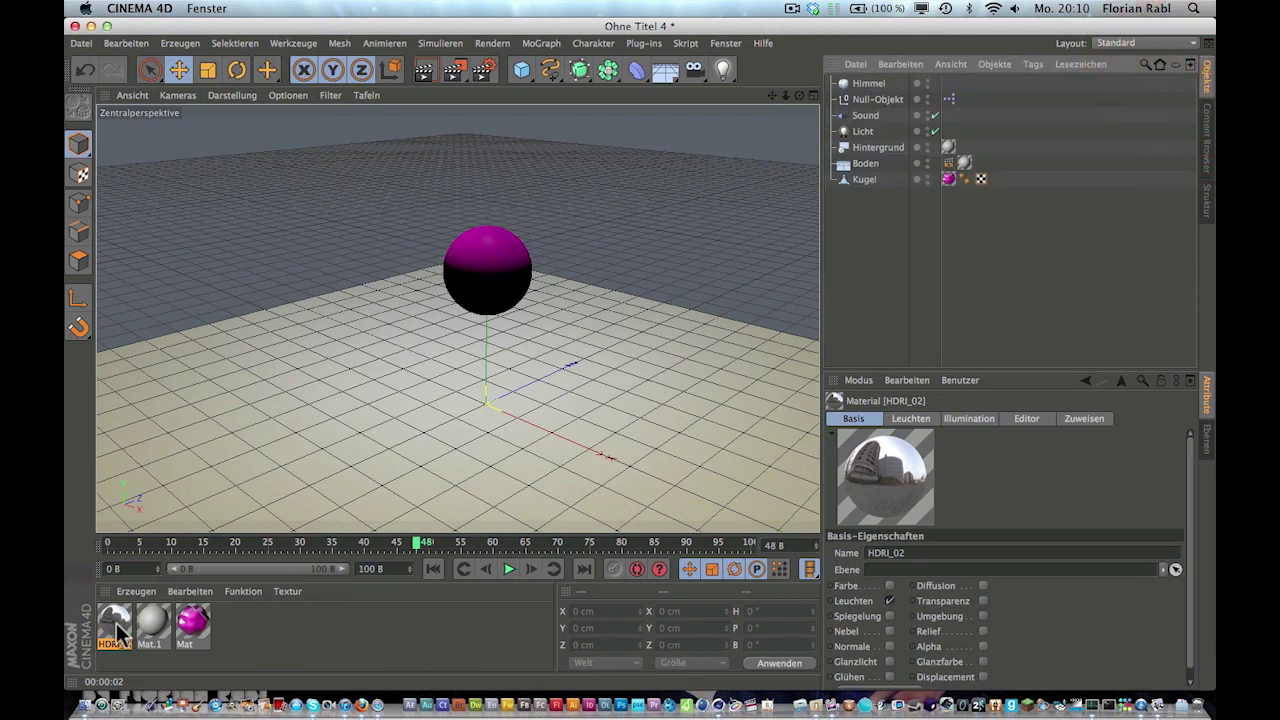
drag(118, 632, 871, 85)
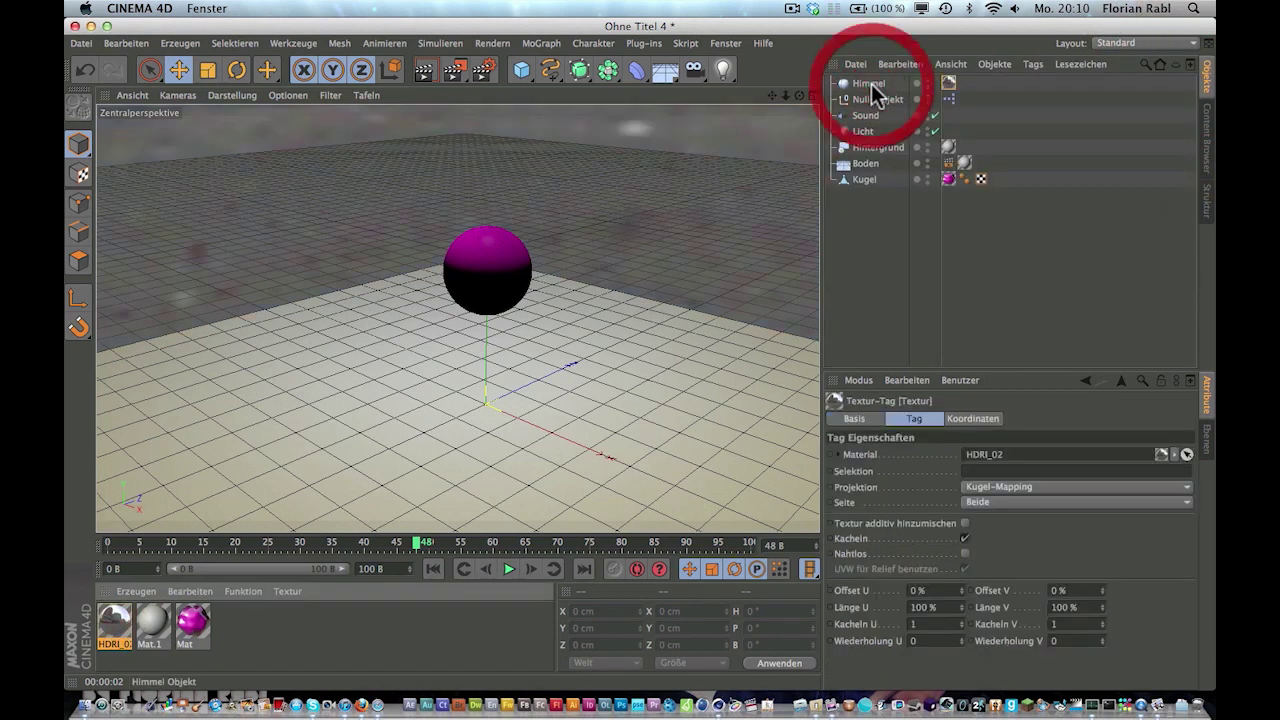
Add a Render tag to the Himmel object and turn off Sichtbar für Kamera
right_click(857, 80)
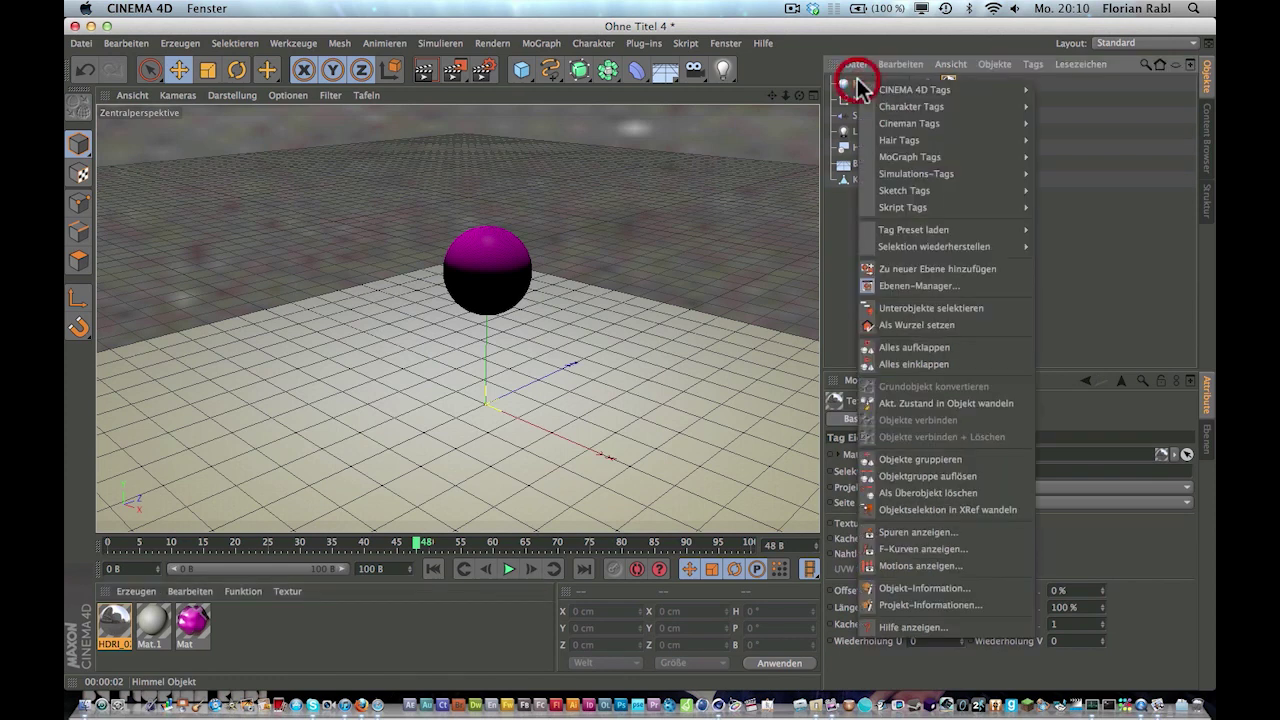
mouse_move(881, 89)
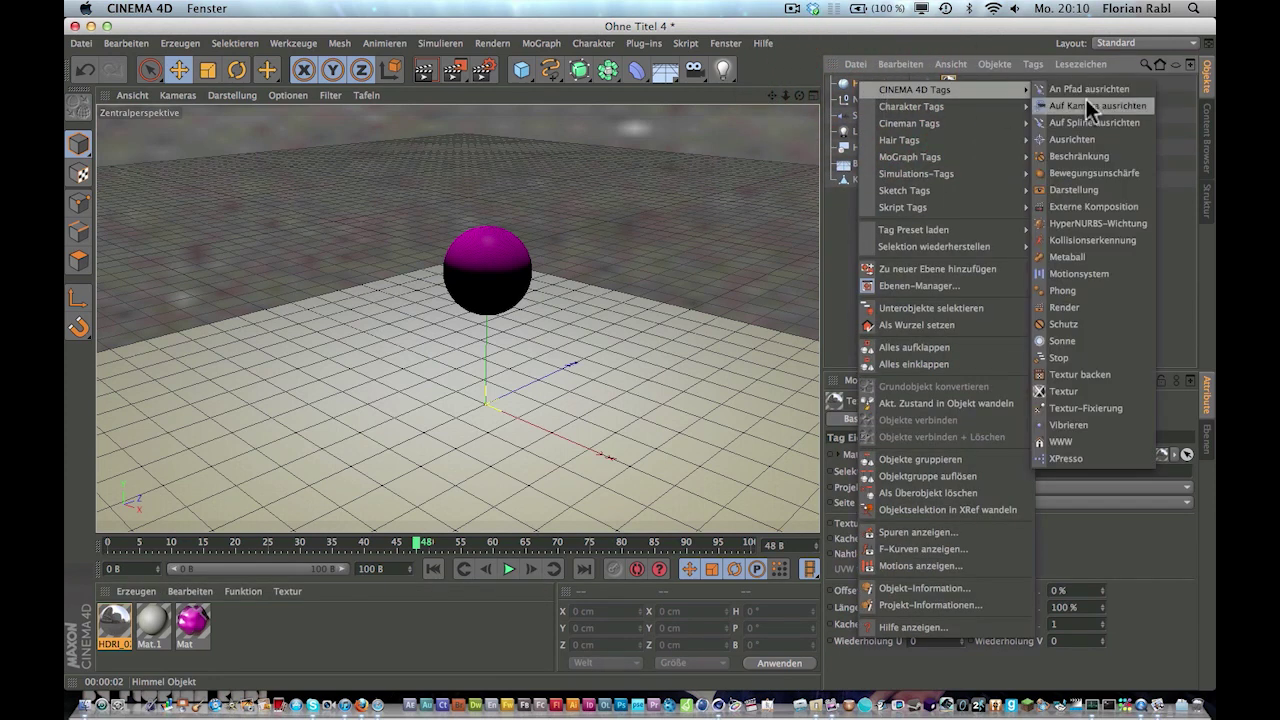
click(1127, 307)
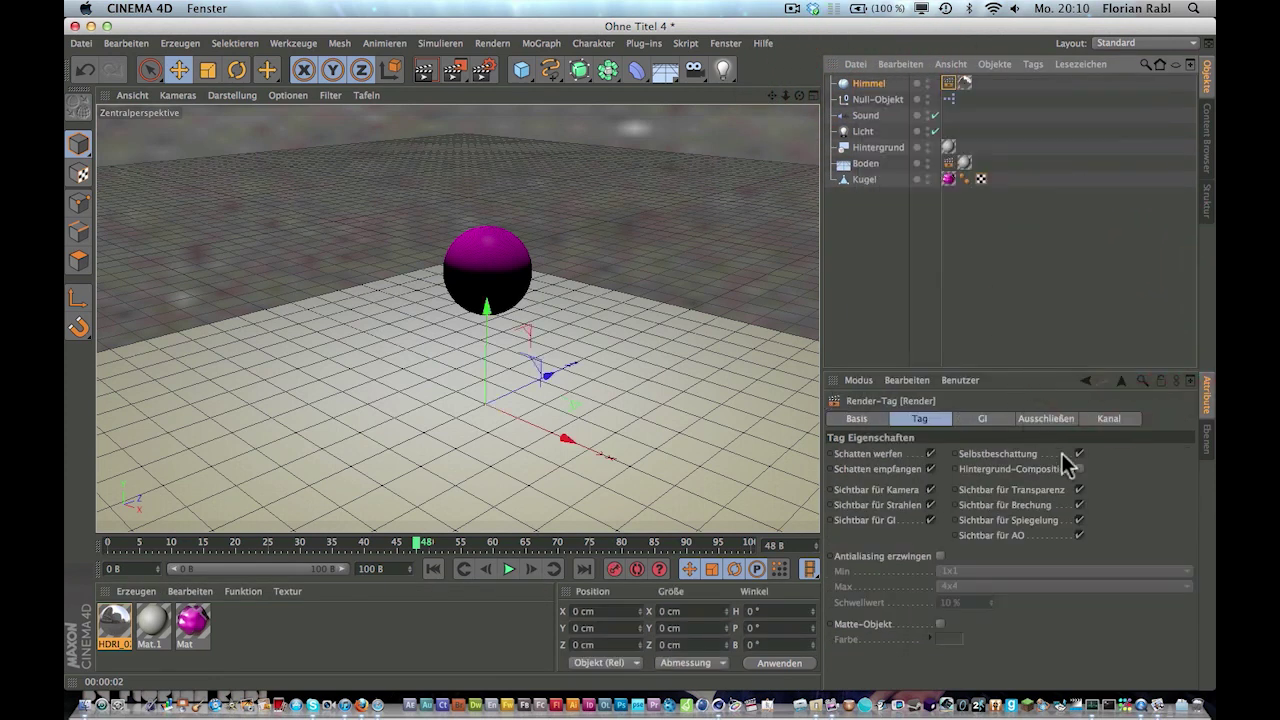
click(930, 489)
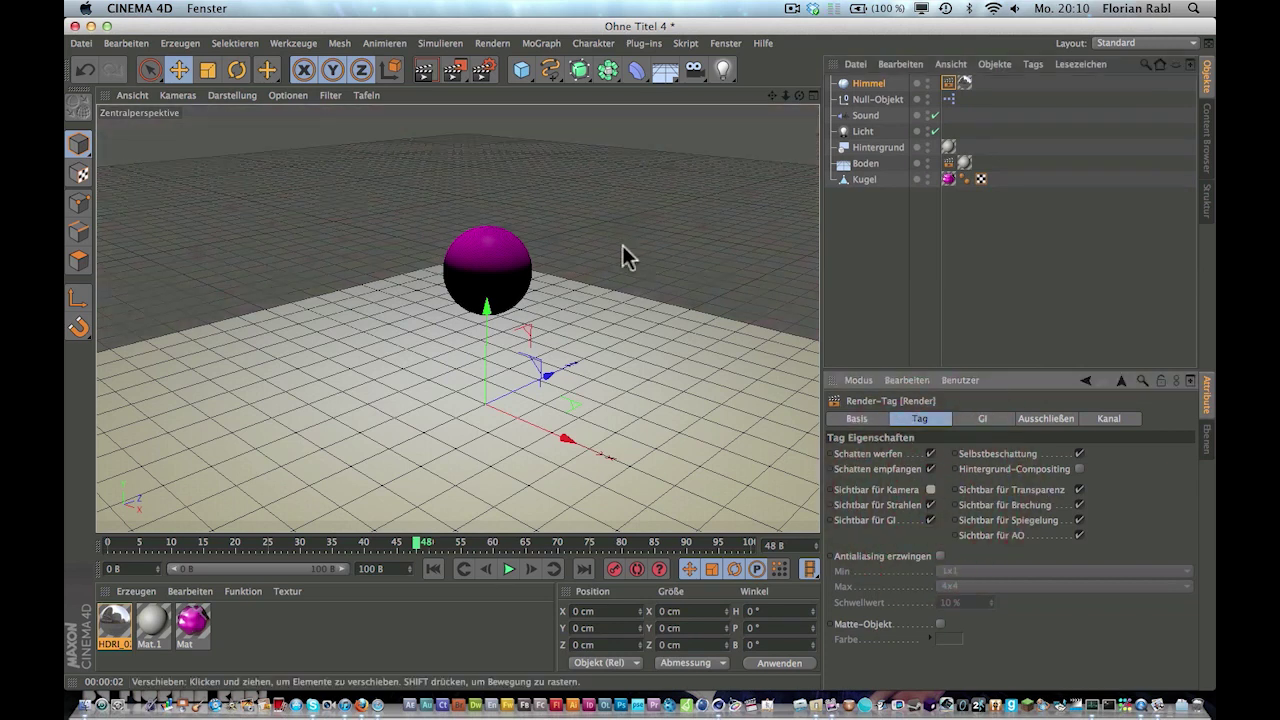
Turn off Lichtautomatik in the render options and render the perspective view
key(super+b)
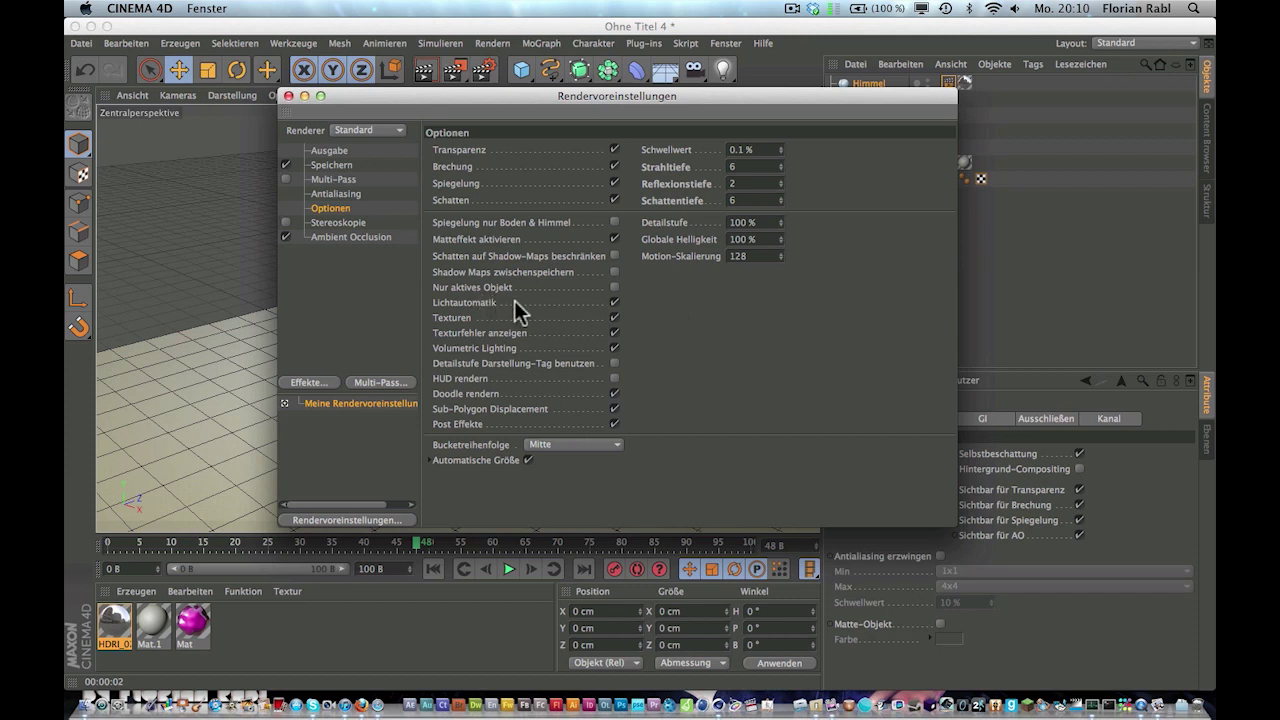
click(615, 302)
click(289, 96)
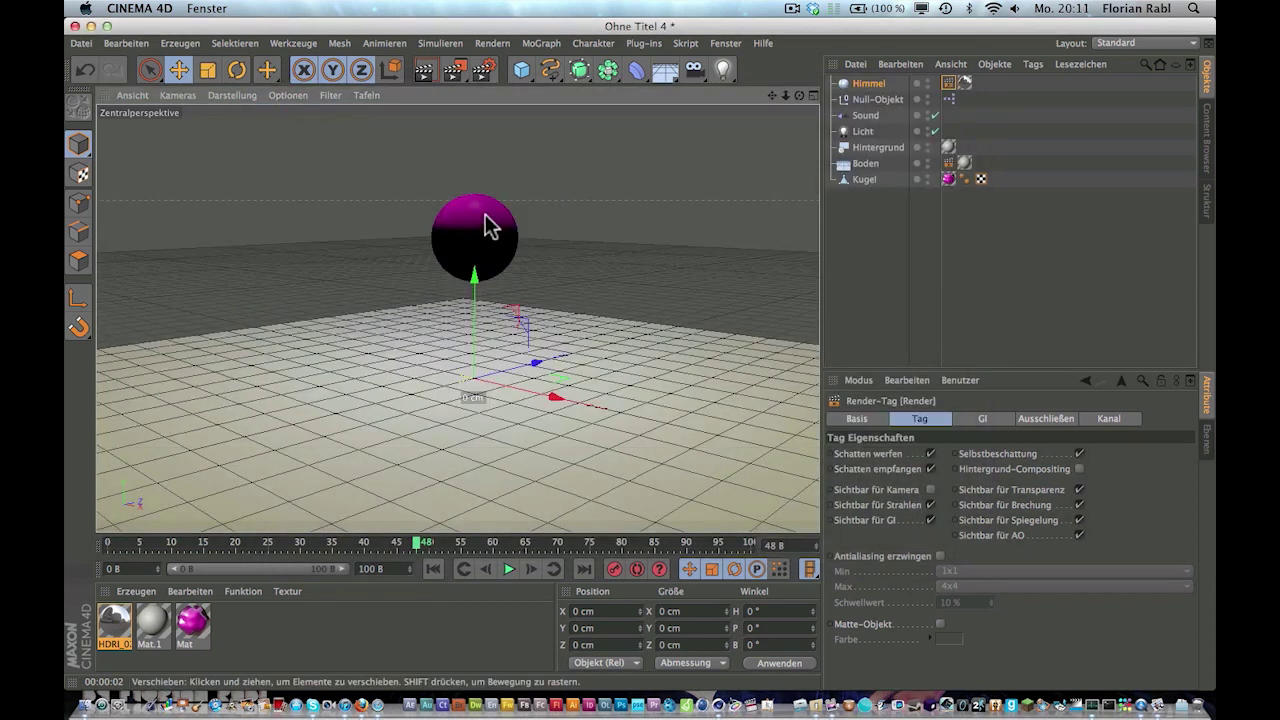
click(430, 63)
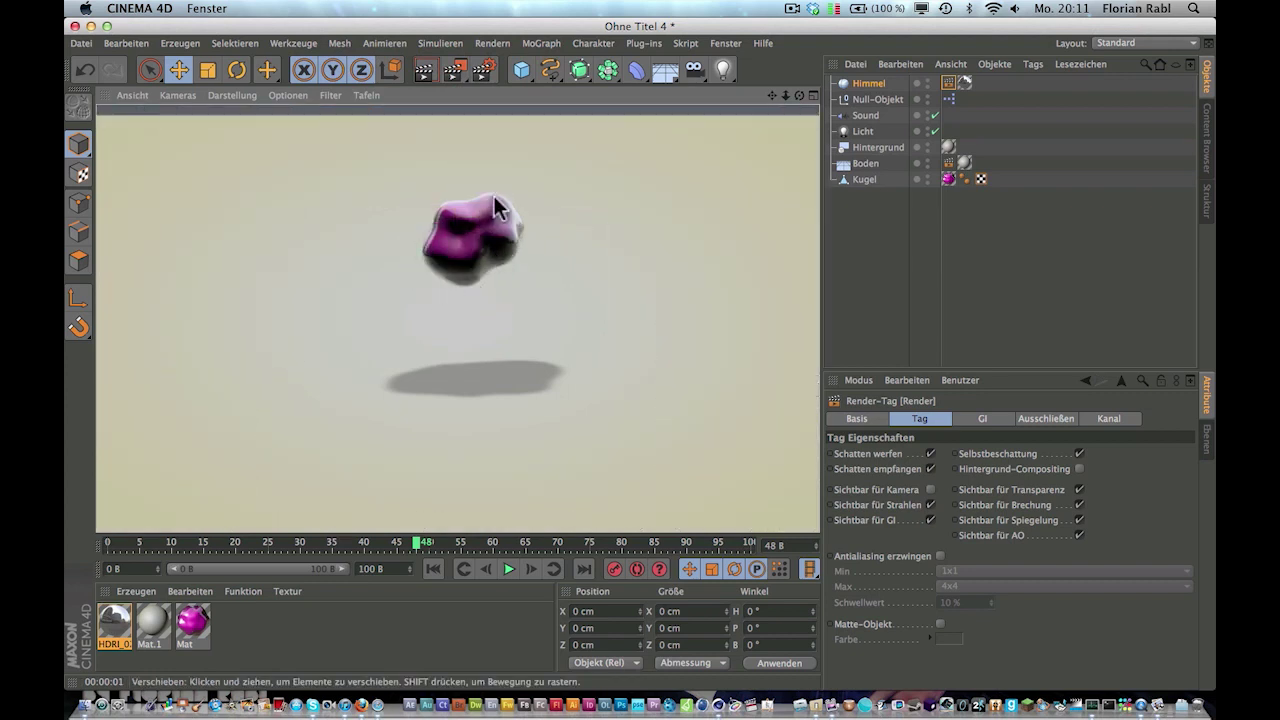
Add the Global Illumination effect to the render settings and render the perspective view again
click(484, 68)
click(334, 382)
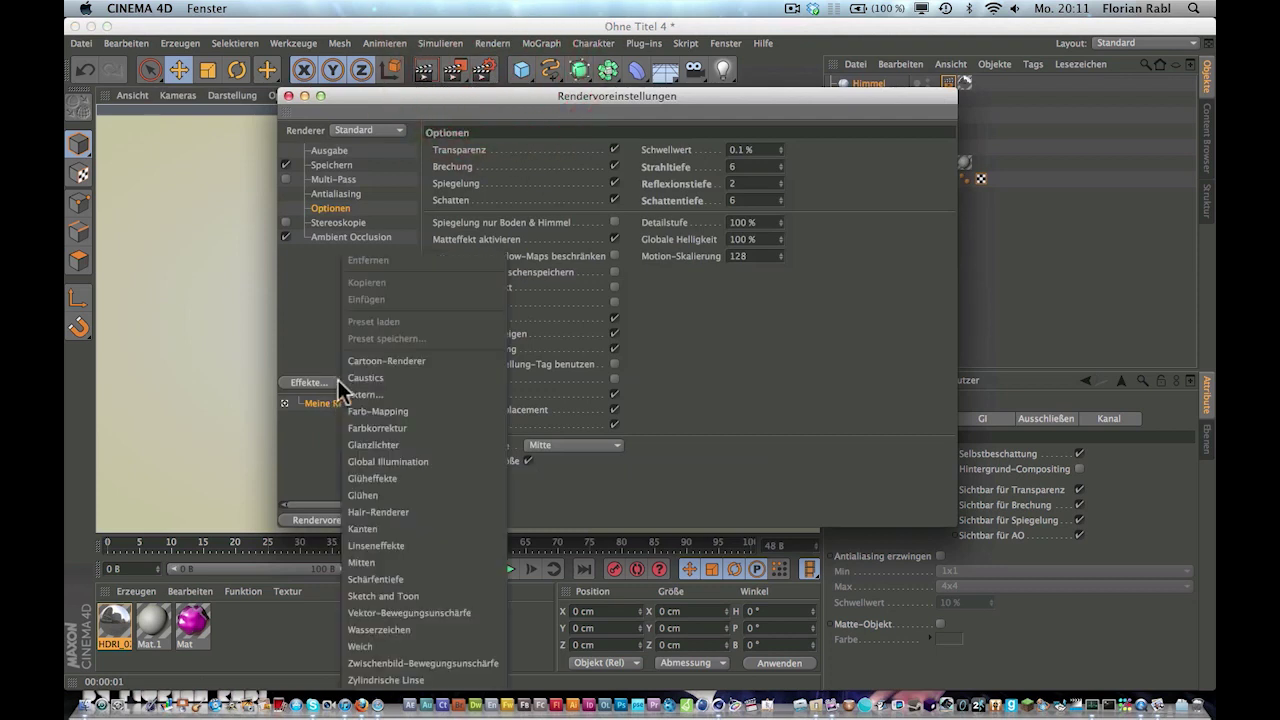
click(437, 457)
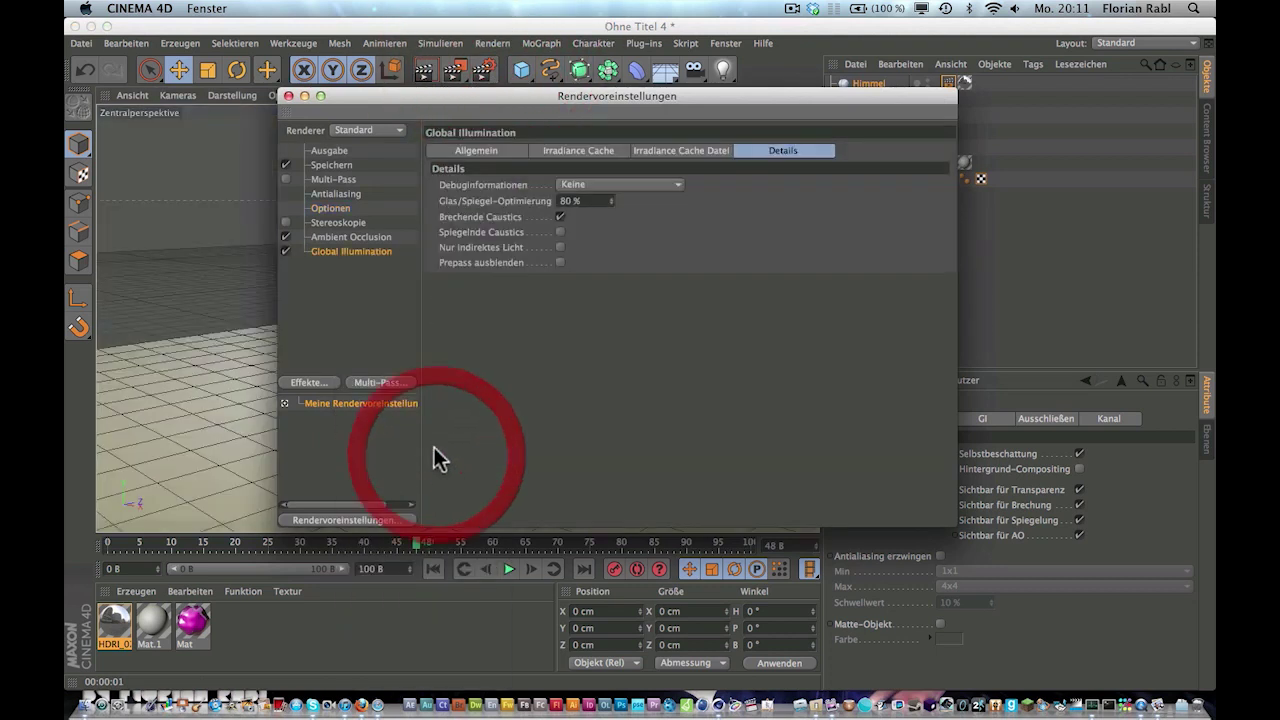
click(288, 96)
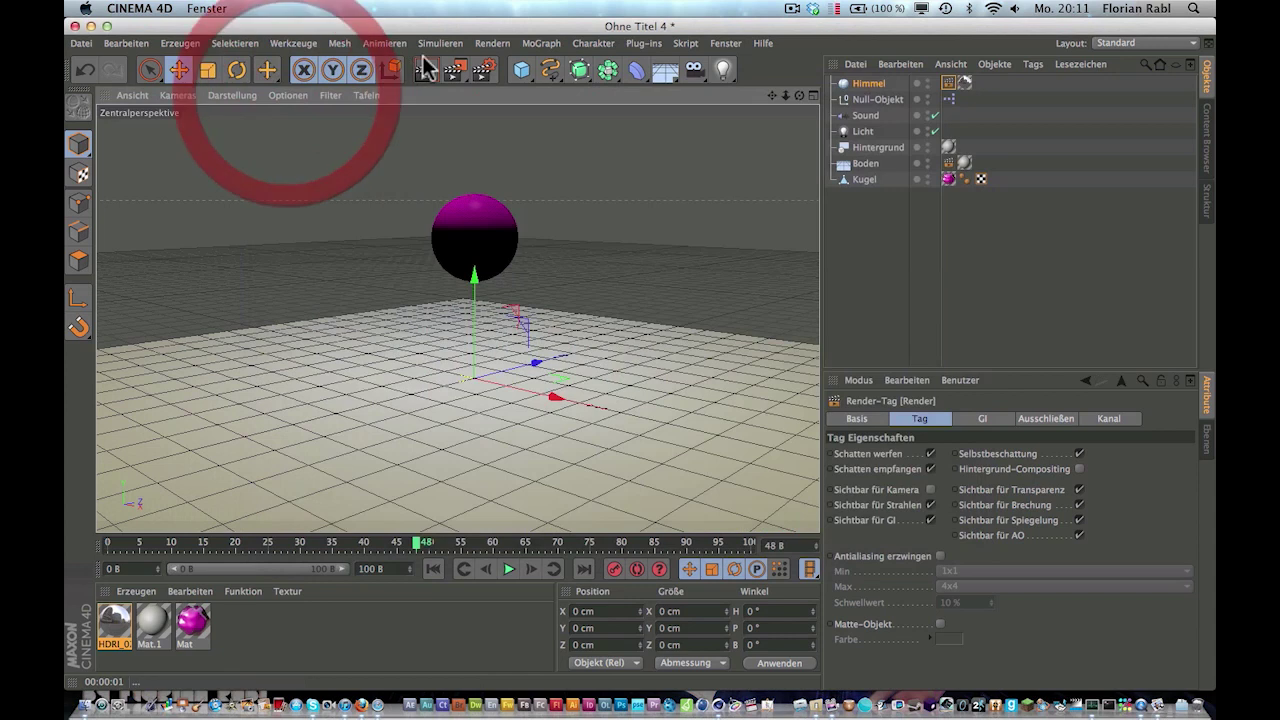
click(424, 68)
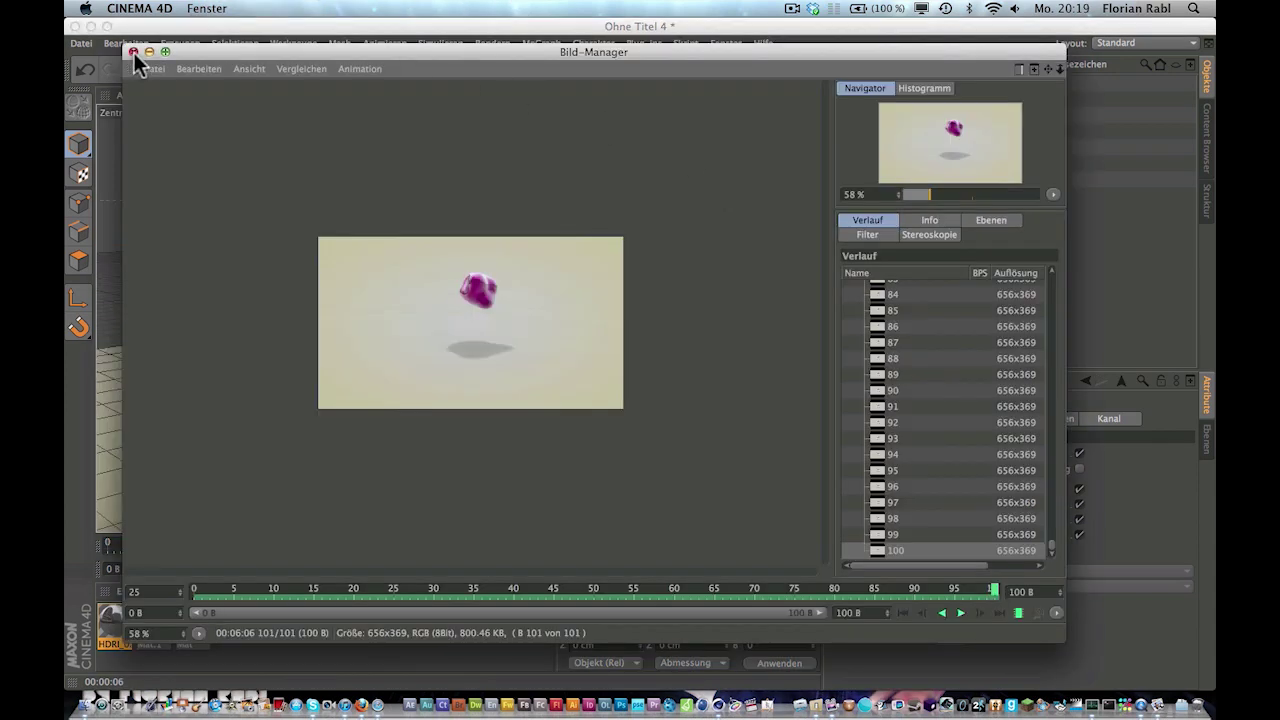
Close the Bild-Manager and review the Noise shader's properties in the Mat material's Displacement channel
click(133, 51)
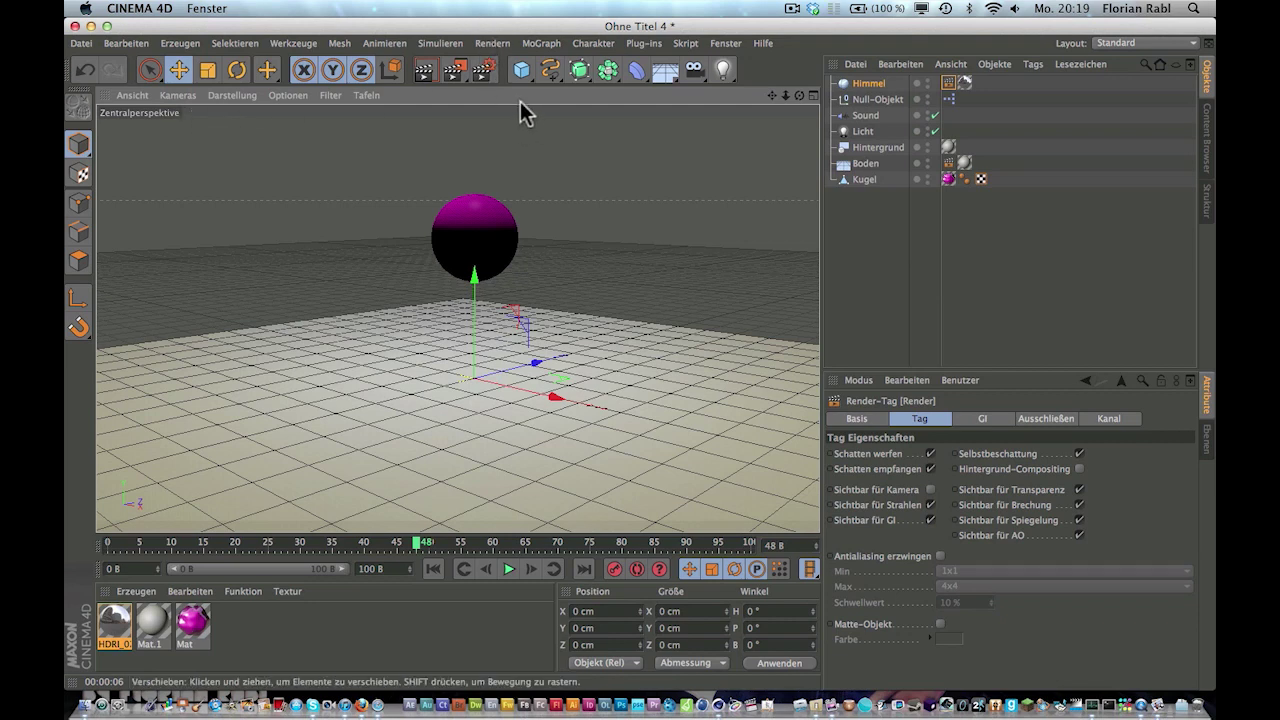
double_click(193, 622)
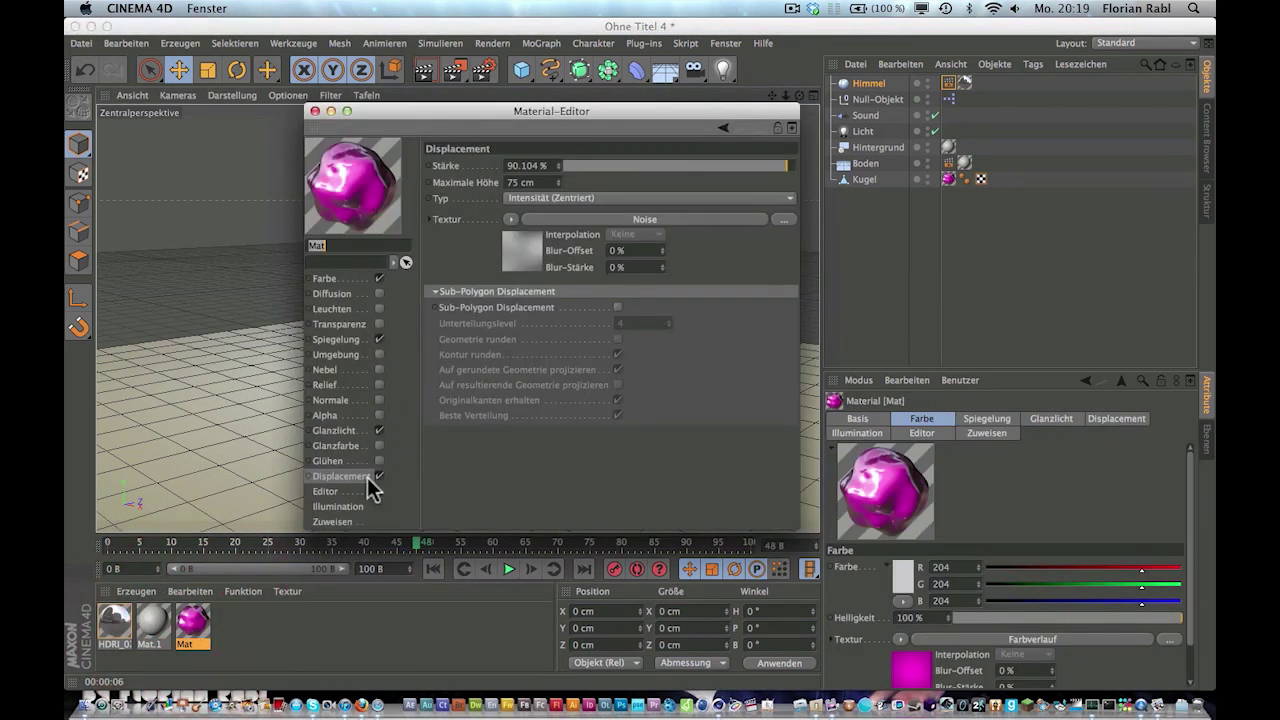
click(641, 219)
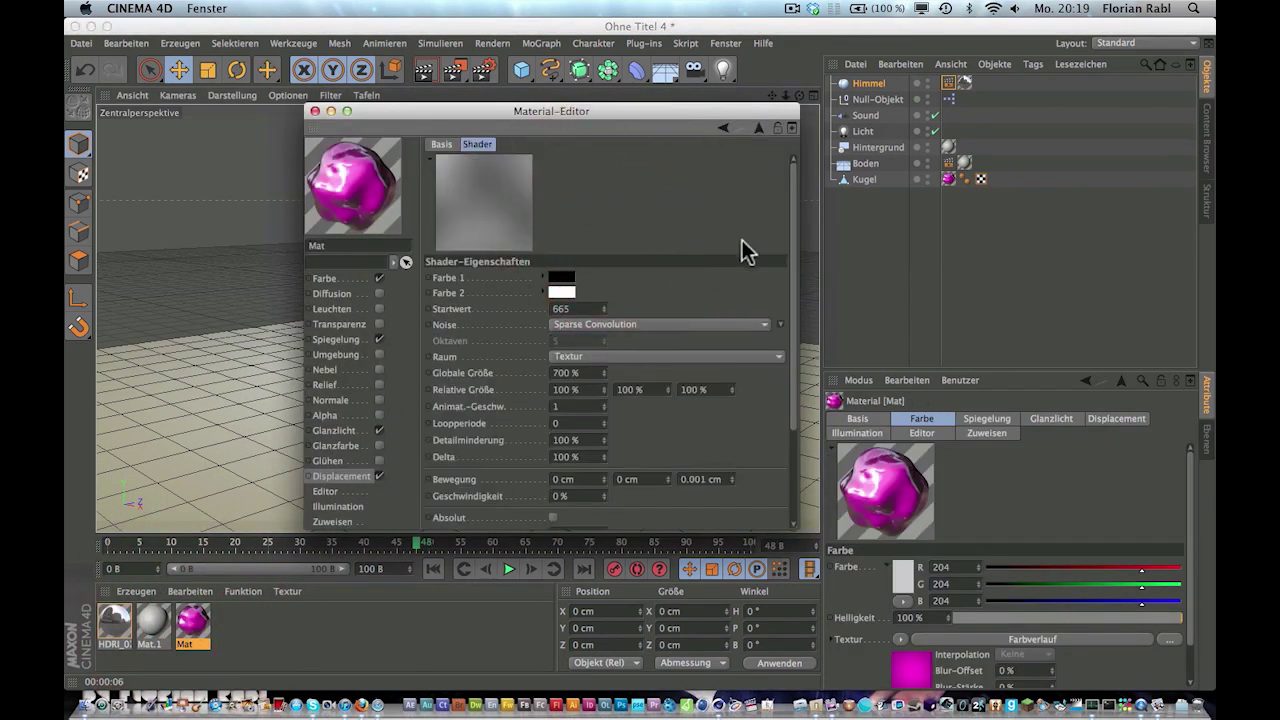
scroll(688, 266, down, 3)
scroll(684, 269, up, 5)
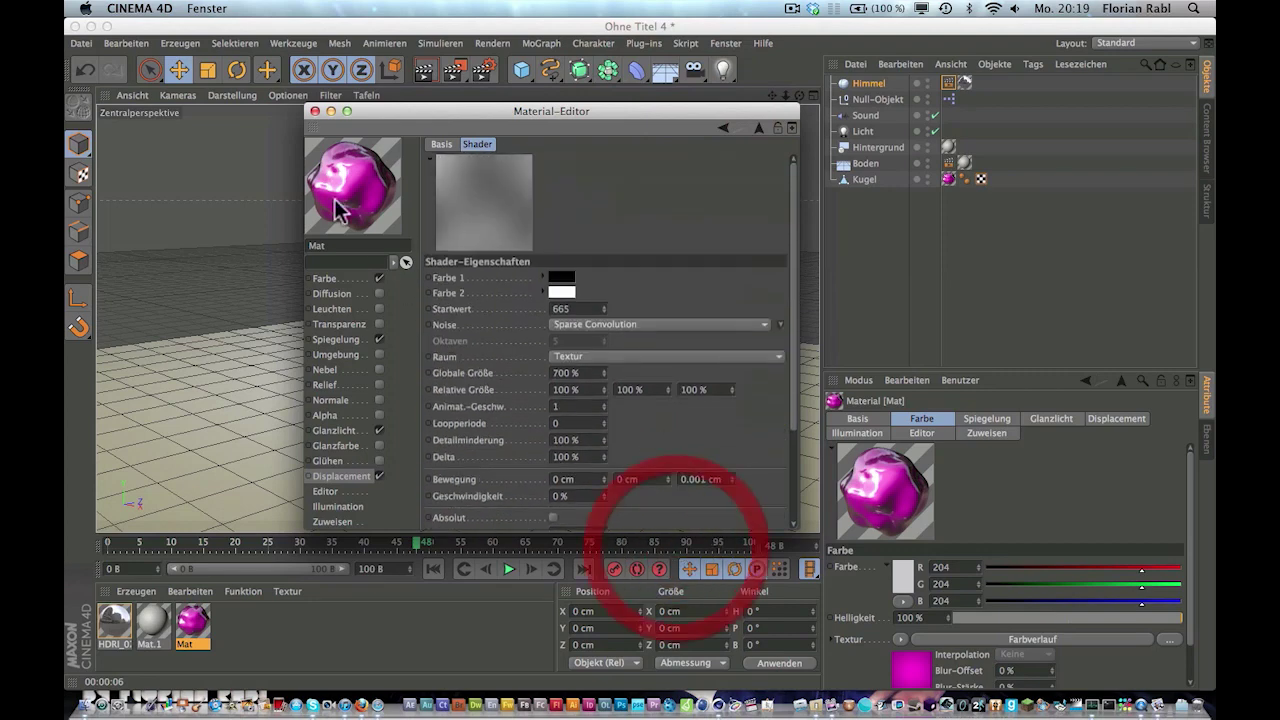
click(315, 111)
Reframe the perspective view around the sphere, deselect all objects and render the view
key(1)
drag(541, 190, 423, 306)
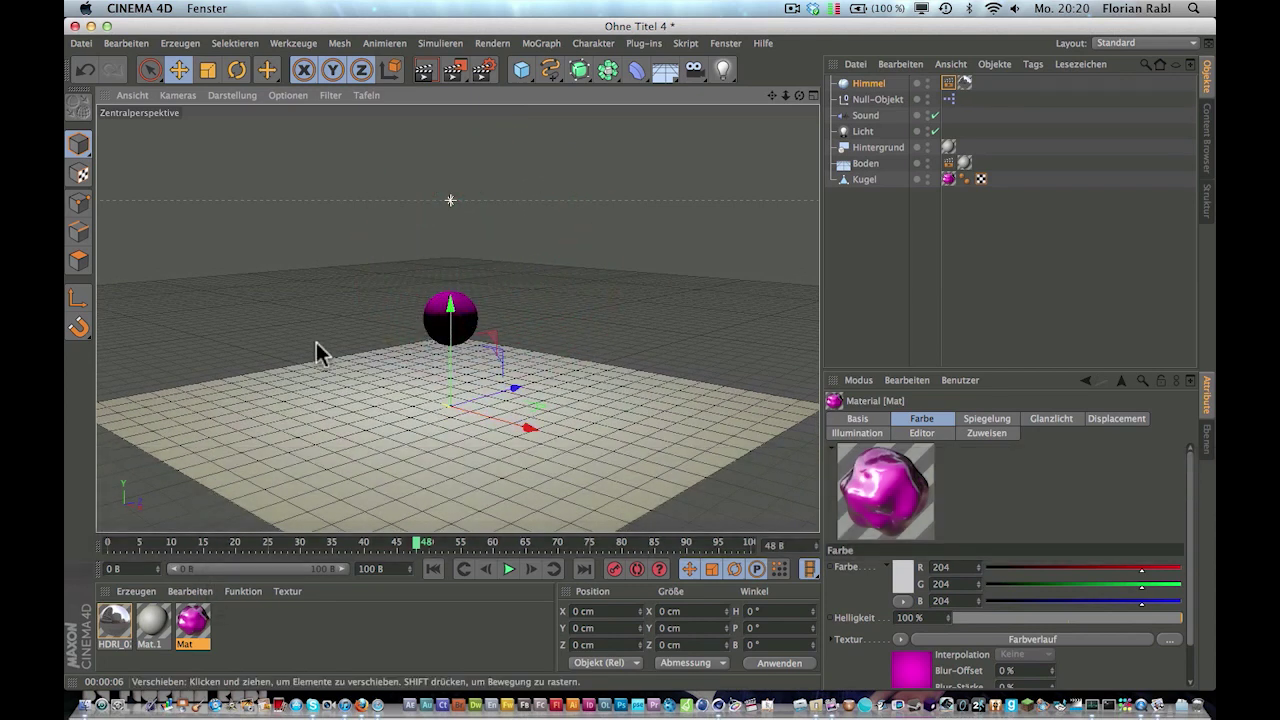
key(1)
drag(483, 286, 449, 291)
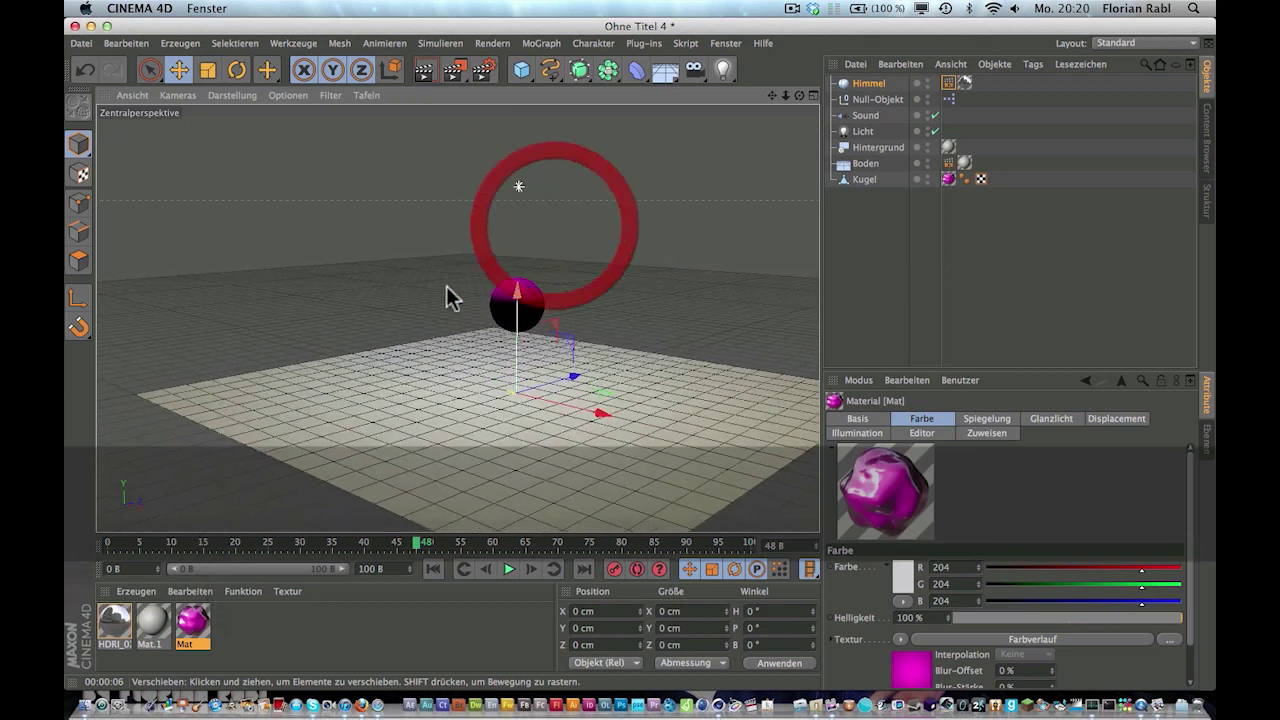
drag(557, 260, 512, 212)
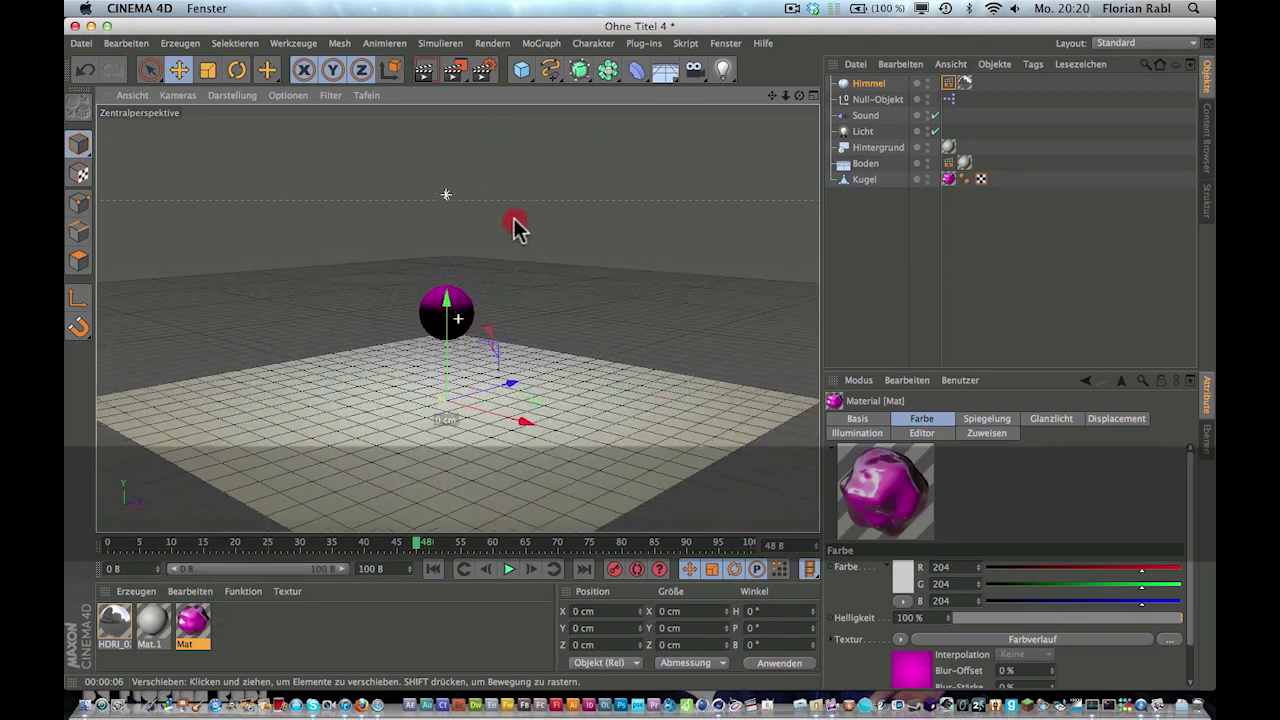
click(842, 318)
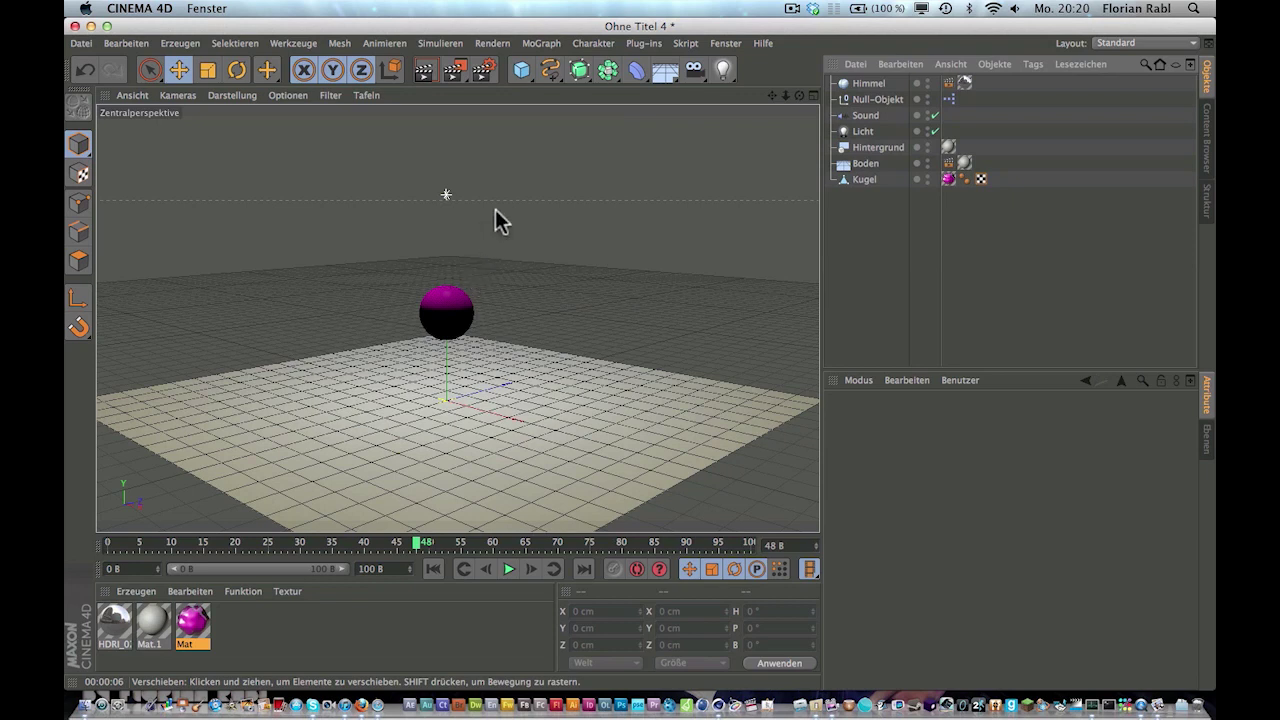
key(super+r)
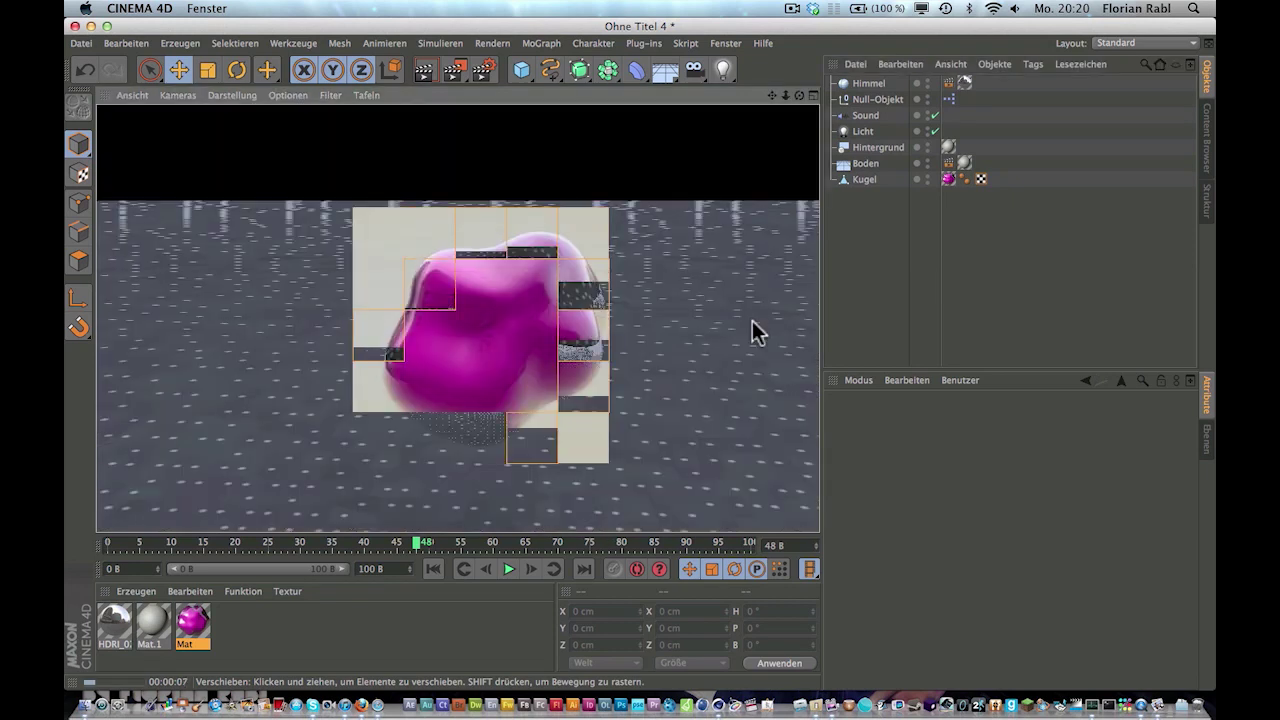